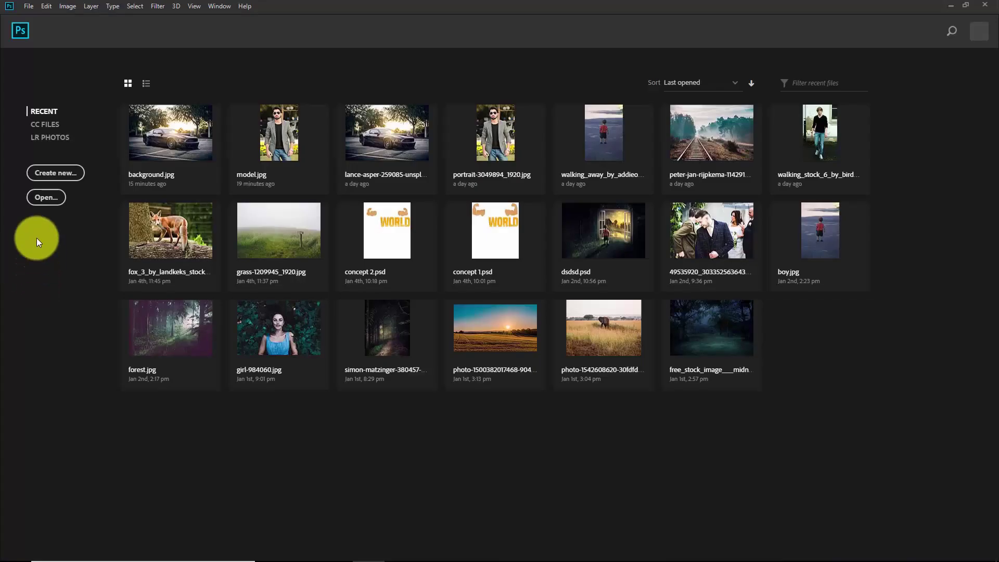
# Open the model image from the tutorial folder on the desktop.
pyautogui.click(29, 6)
pyautogui.click(39, 26)
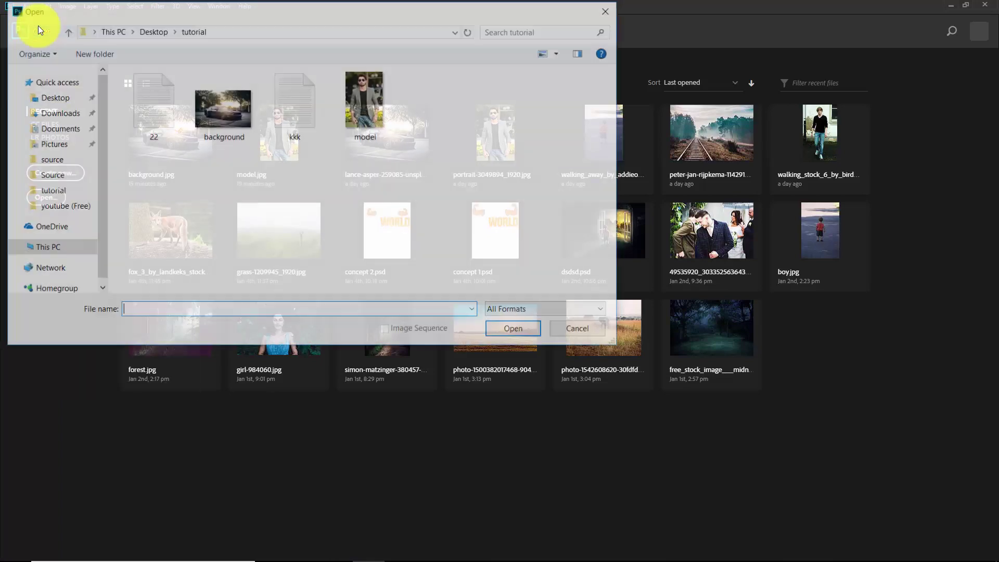
pyautogui.click(358, 112)
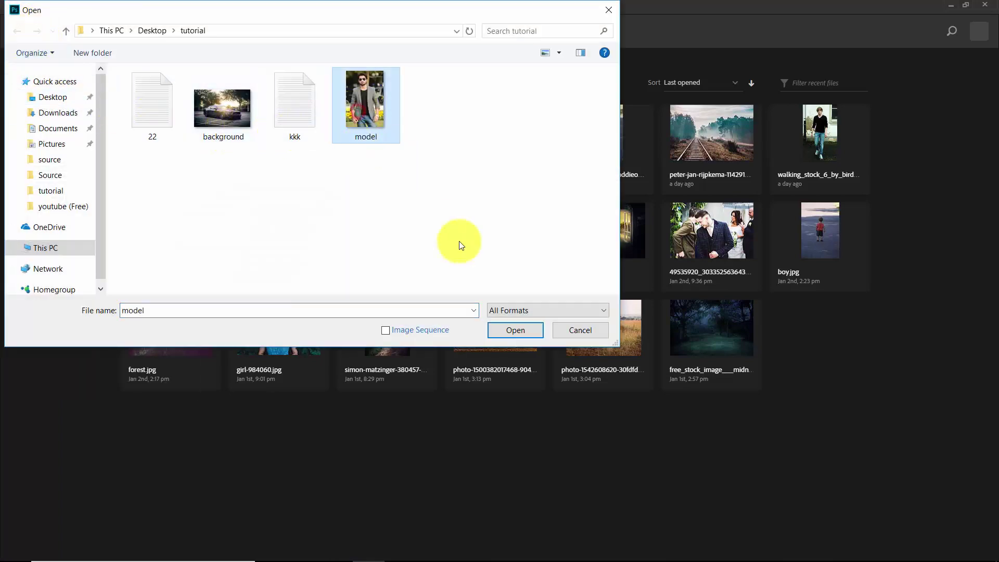
pyautogui.click(518, 328)
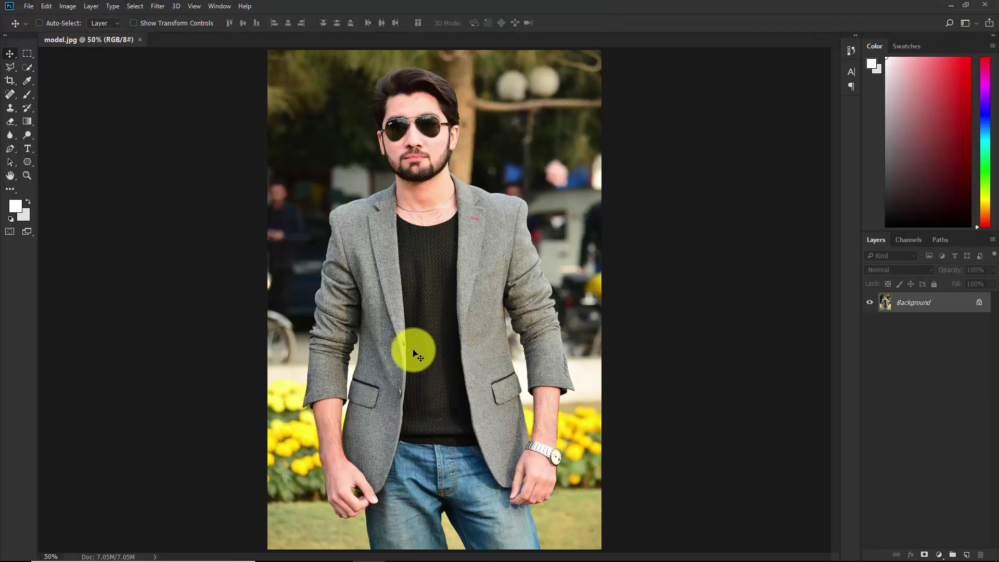
# Roughly select the man with the Quick Selection tool, subtracting stray background and adding the missing jeans and jacket areas.
pyautogui.click(27, 67)
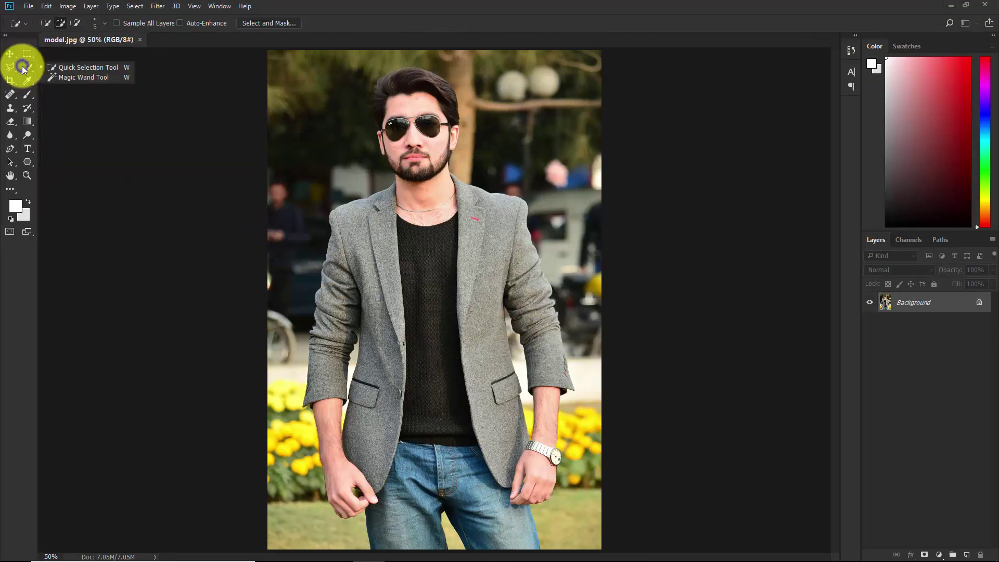
pyautogui.click(78, 68)
pyautogui.moveTo(460, 374)
pyautogui.mouseDown()
pyautogui.moveTo(440, 354)
pyautogui.moveTo(395, 535)
pyautogui.moveTo(378, 440)
pyautogui.moveTo(385, 298)
pyautogui.moveTo(368, 261)
pyautogui.moveTo(347, 285)
pyautogui.moveTo(328, 410)
pyautogui.moveTo(413, 209)
pyautogui.moveTo(404, 82)
pyautogui.moveTo(408, 126)
pyautogui.moveTo(429, 114)
pyautogui.moveTo(427, 131)
pyautogui.moveTo(395, 116)
pyautogui.moveTo(390, 94)
pyautogui.moveTo(500, 425)
pyautogui.mouseUp()
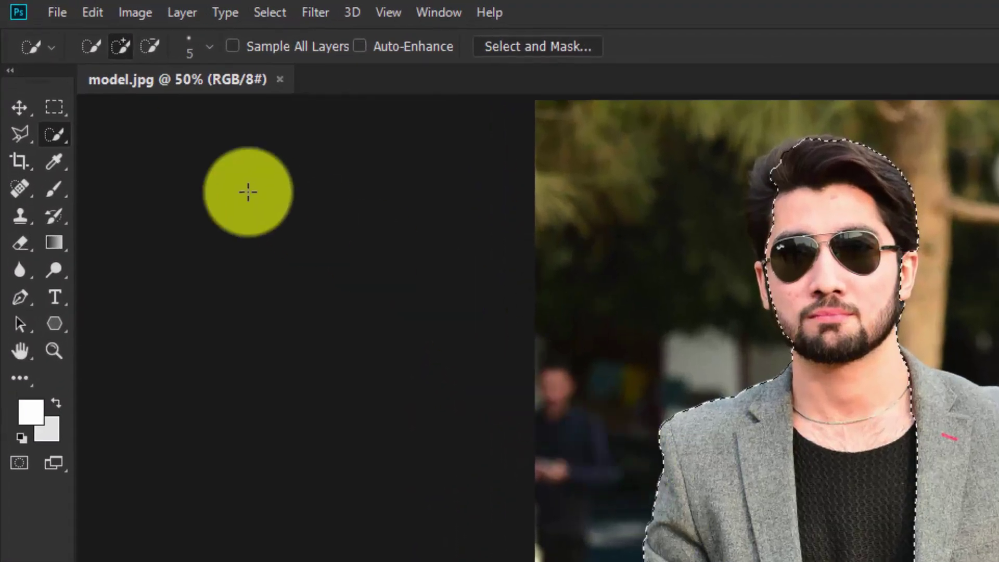
pyautogui.click(149, 46)
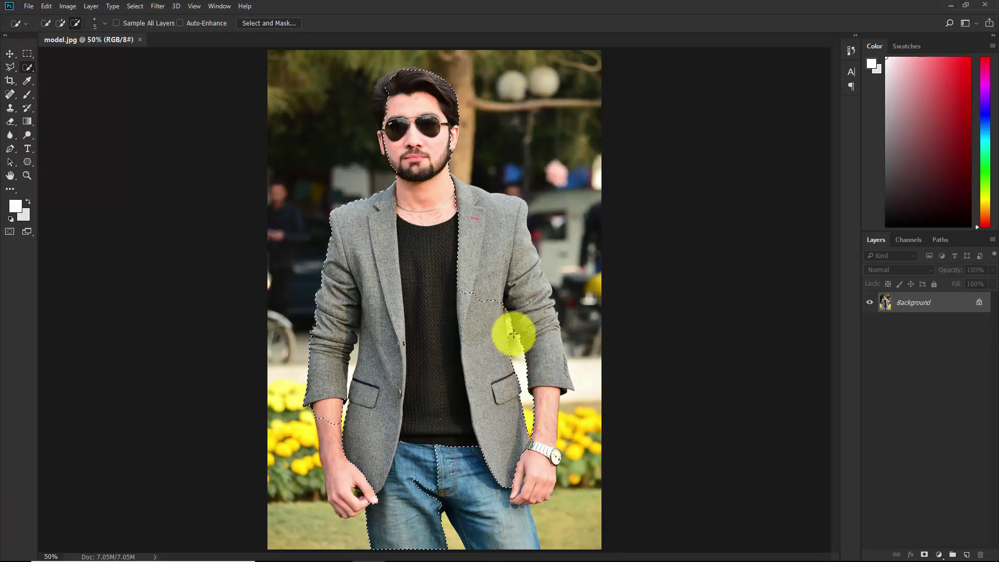
pyautogui.click(60, 22)
pyautogui.click(446, 443)
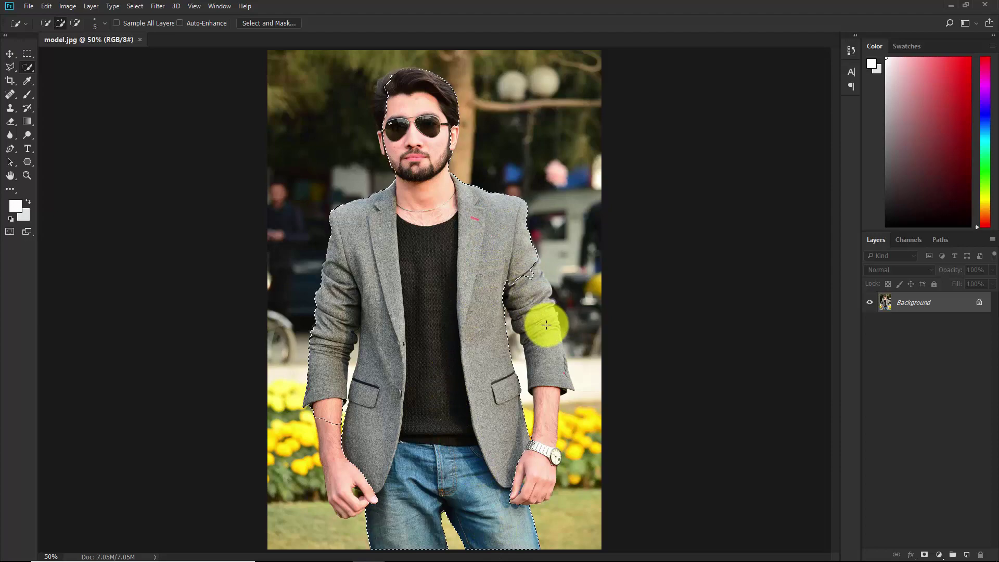
# Extend the quick selection along the jacket and around the man's face and hair.
pyautogui.hotkey('ctrl', '1')
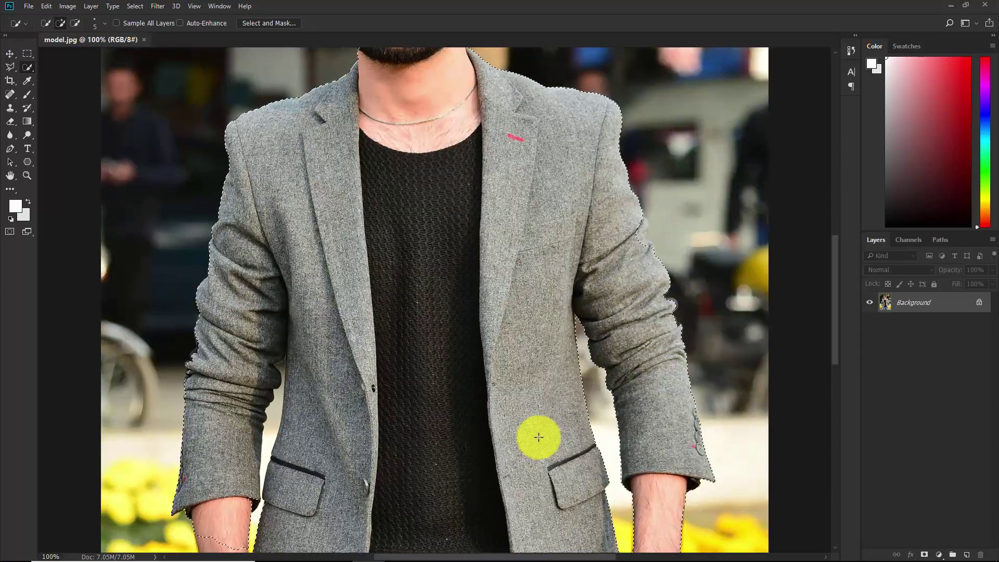
pyautogui.moveTo(398, 474); pyautogui.dragTo(413, 159)
pyautogui.moveTo(234, 227)
pyautogui.mouseDown()
pyautogui.moveTo(243, 311)
pyautogui.moveTo(273, 287)
pyautogui.moveTo(286, 338)
pyautogui.mouseUp()
pyautogui.scroll(10, 286, 339)
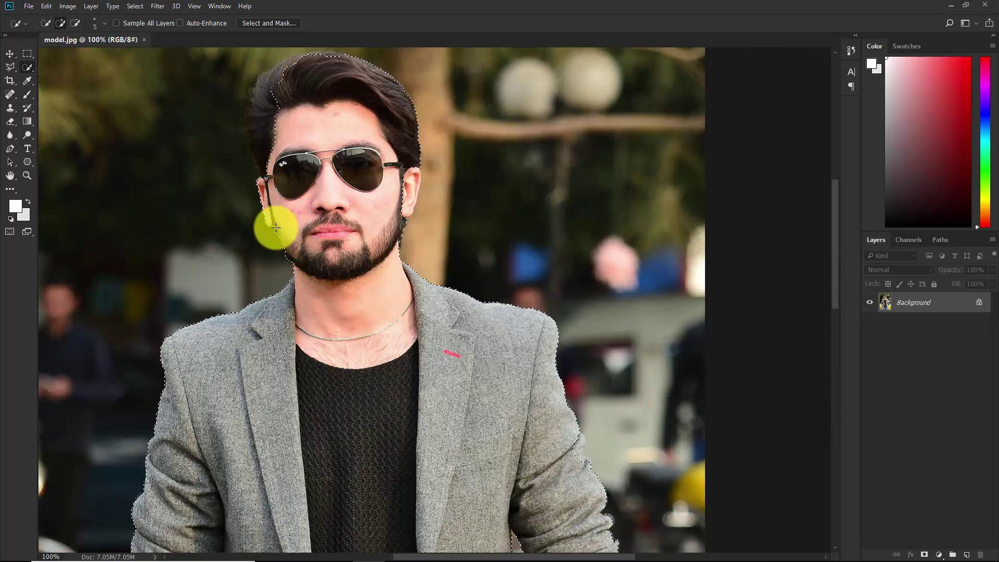
pyautogui.click(402, 171)
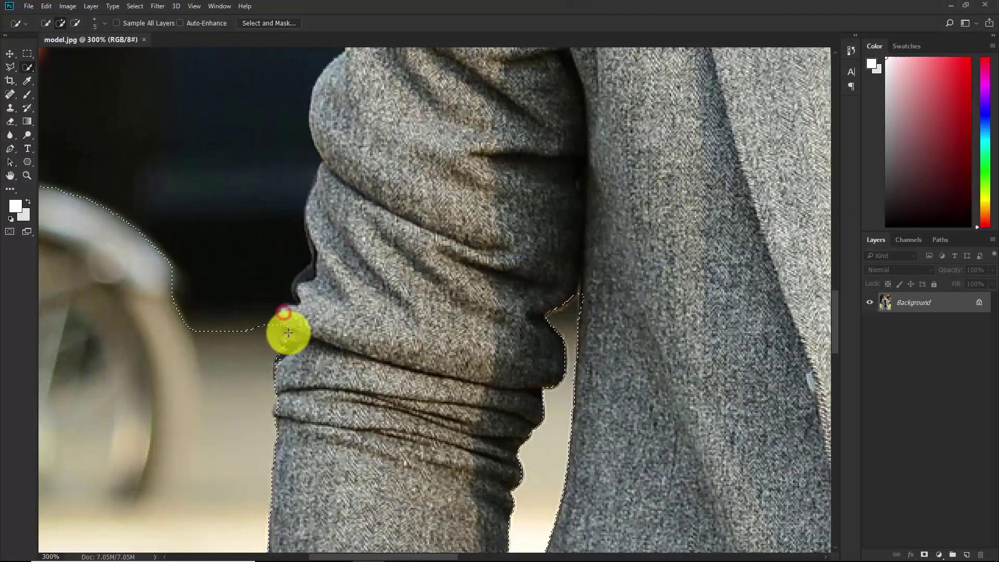
# Correct the selection edges along the jacket sleeves and forearms, working close up at 300% zoom.
pyautogui.moveTo(370, 208); pyautogui.dragTo(292, 468)
pyautogui.moveTo(370, 232); pyautogui.dragTo(219, 525)
pyautogui.moveTo(317, 297); pyautogui.dragTo(170, 462)
pyautogui.moveTo(321, 264); pyautogui.dragTo(186, 272)
pyautogui.moveTo(370, 464); pyautogui.dragTo(252, 164)
pyautogui.moveTo(551, 312); pyautogui.dragTo(453, 31)
pyautogui.moveTo(734, 453); pyautogui.dragTo(614, 63)
pyautogui.moveTo(346, 208); pyautogui.dragTo(284, 15)
pyautogui.moveTo(372, 266); pyautogui.dragTo(359, 151)
pyautogui.moveTo(473, 324); pyautogui.dragTo(376, 15)
# Clean up the selection around the watch and hand, excluding the background gaps beside the wrist and between the fingers.
pyautogui.scroll(-4, 396, 174)
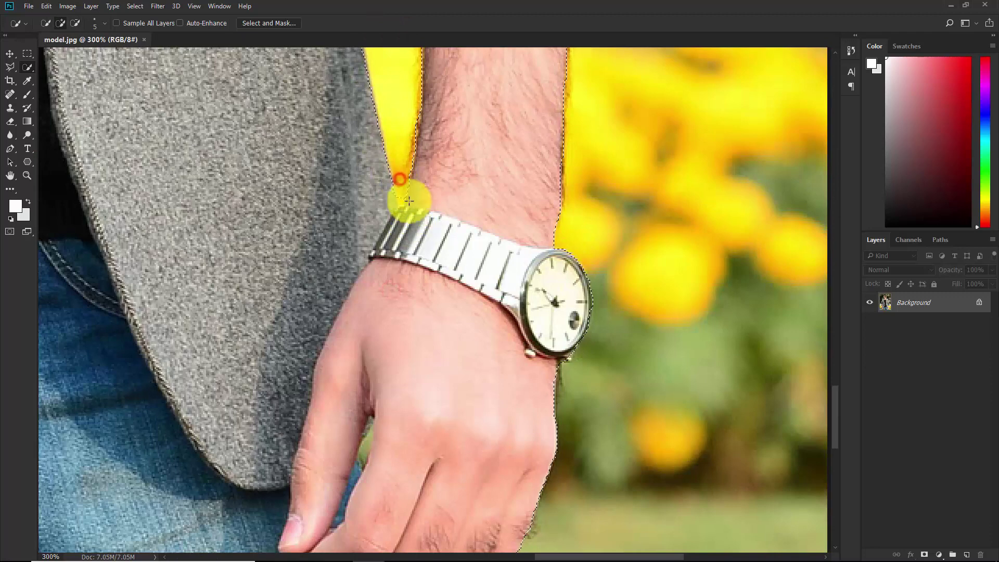
pyautogui.scroll(-4, 406, 219)
pyautogui.moveTo(370, 208)
pyautogui.mouseDown()
pyautogui.moveTo(361, 228)
pyautogui.moveTo(377, 200)
pyautogui.moveTo(378, 215)
pyautogui.moveTo(370, 208)
pyautogui.moveTo(370, 248)
pyautogui.moveTo(381, 198)
pyautogui.mouseUp()
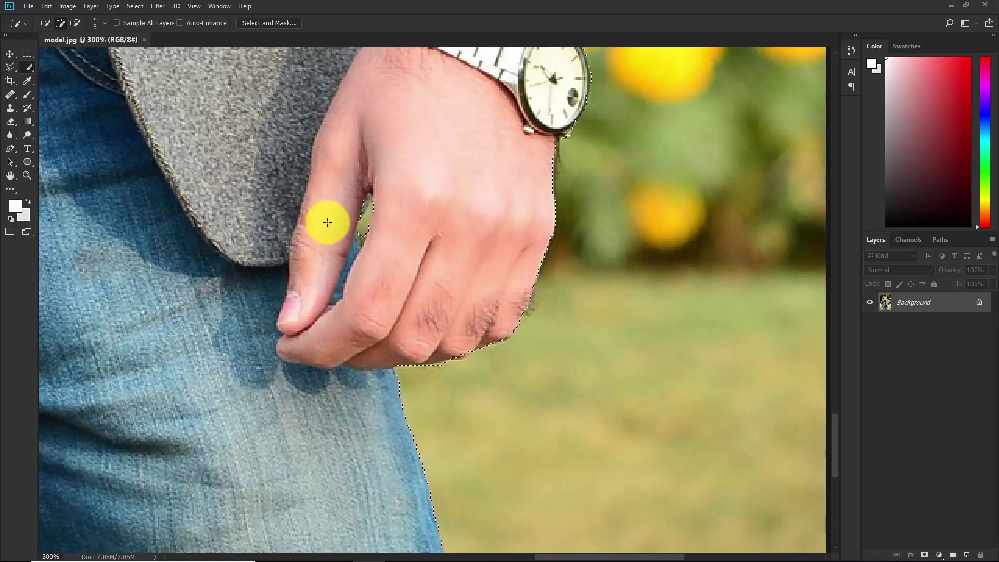
pyautogui.scroll(-6, 327, 223)
pyautogui.scroll(-1, 327, 223)
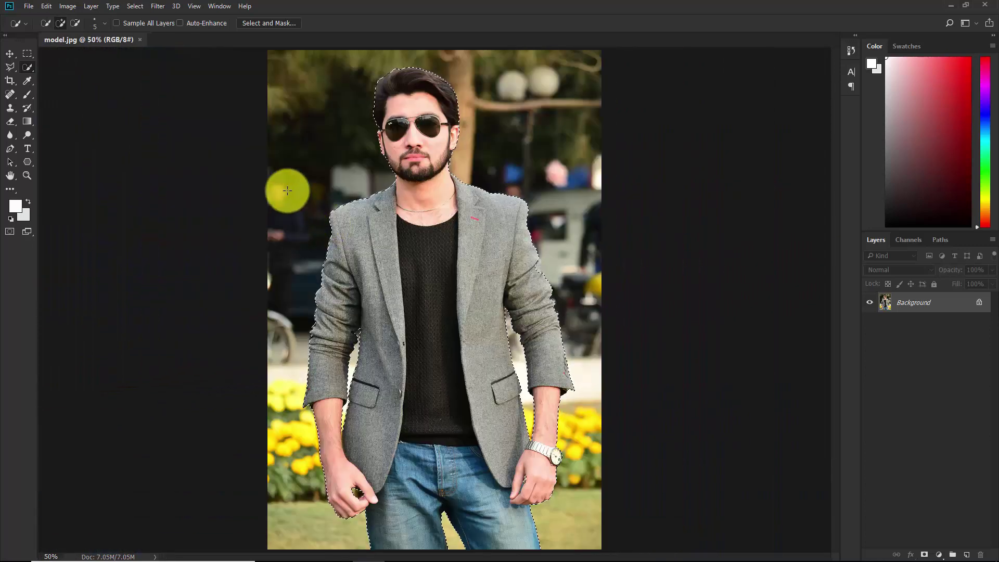
# Open Select and Mask for the selection and preview it On Black at 100% opacity.
pyautogui.click(262, 23)
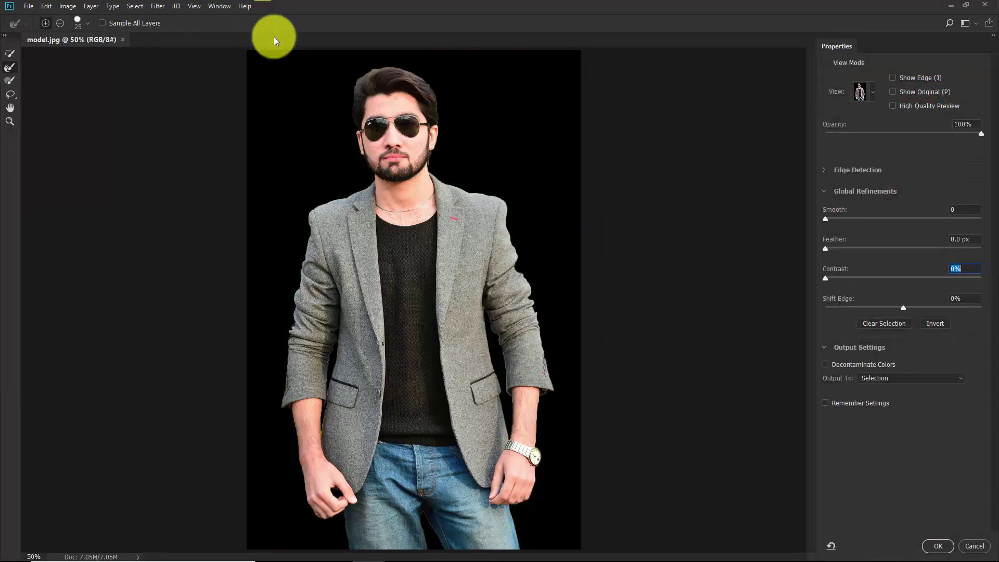
pyautogui.click(872, 92)
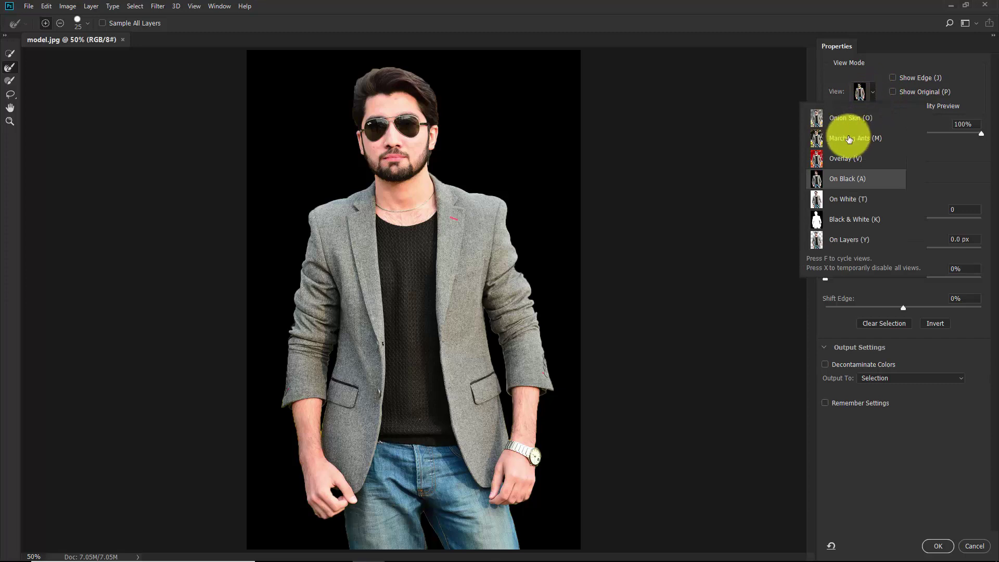
pyautogui.click(850, 178)
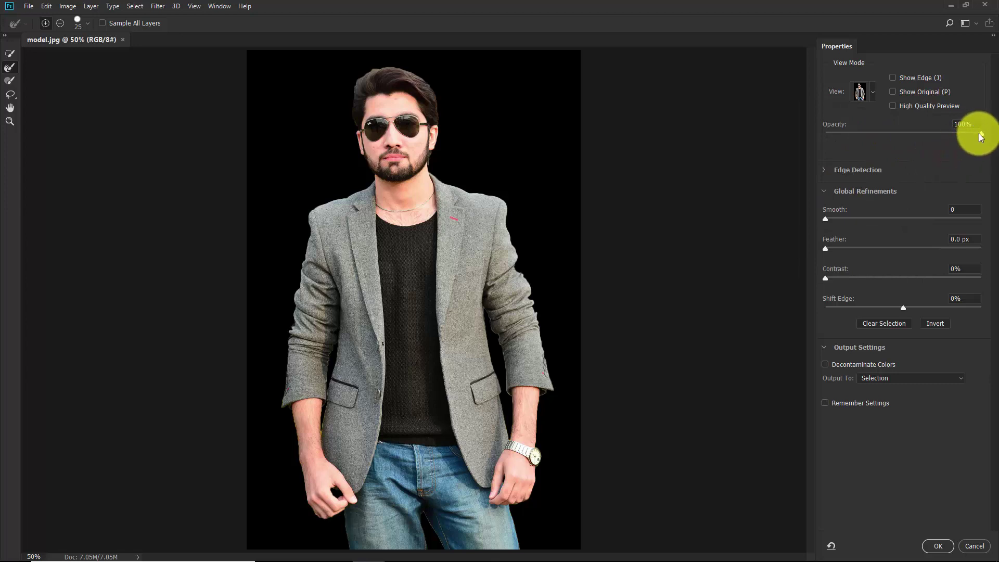
pyautogui.moveTo(981, 136)
pyautogui.mouseDown()
pyautogui.moveTo(957, 133)
pyautogui.moveTo(981, 133)
pyautogui.mouseUp()
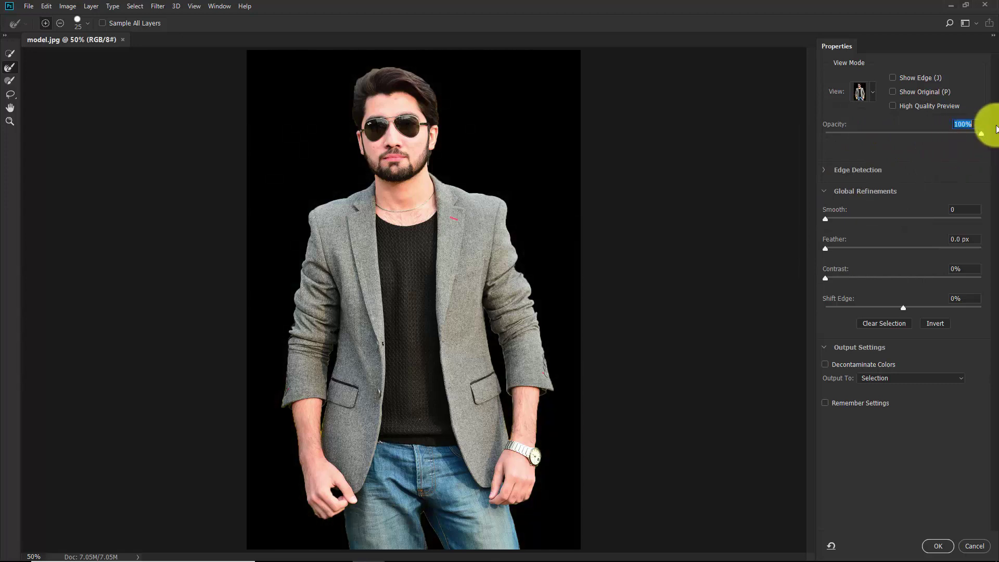
# Clean the gaps between the arms and the jacket with the Refine Edge Brush, using a brush size of 15.
pyautogui.click(9, 67)
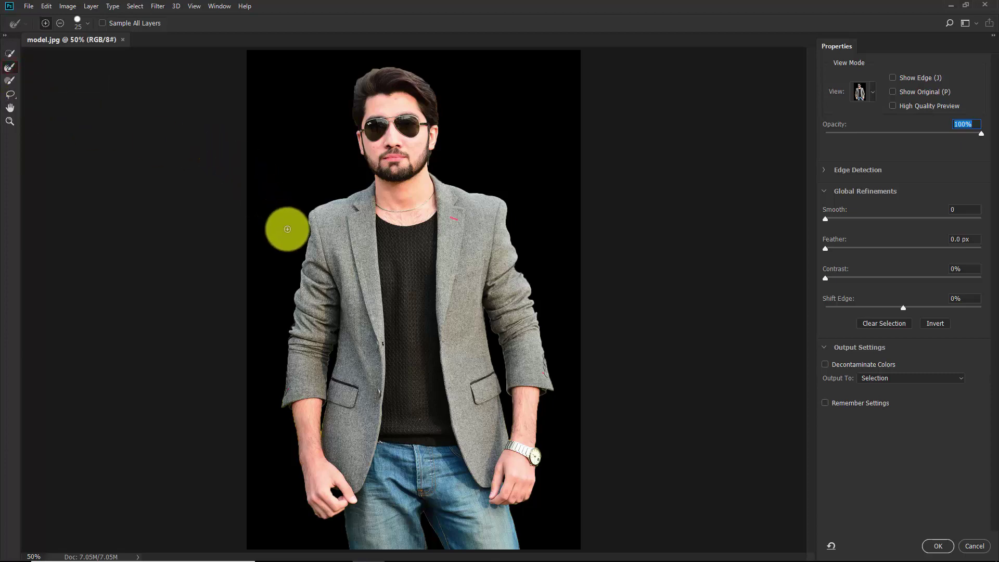
pyautogui.hotkey('ctrl', '+')
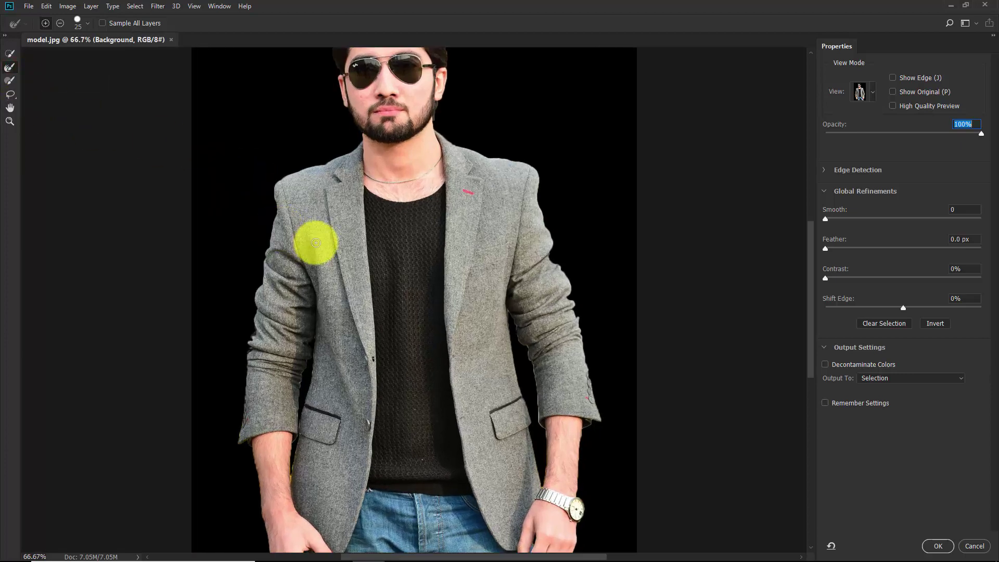
pyautogui.moveTo(349, 271); pyautogui.dragTo(317, 174)
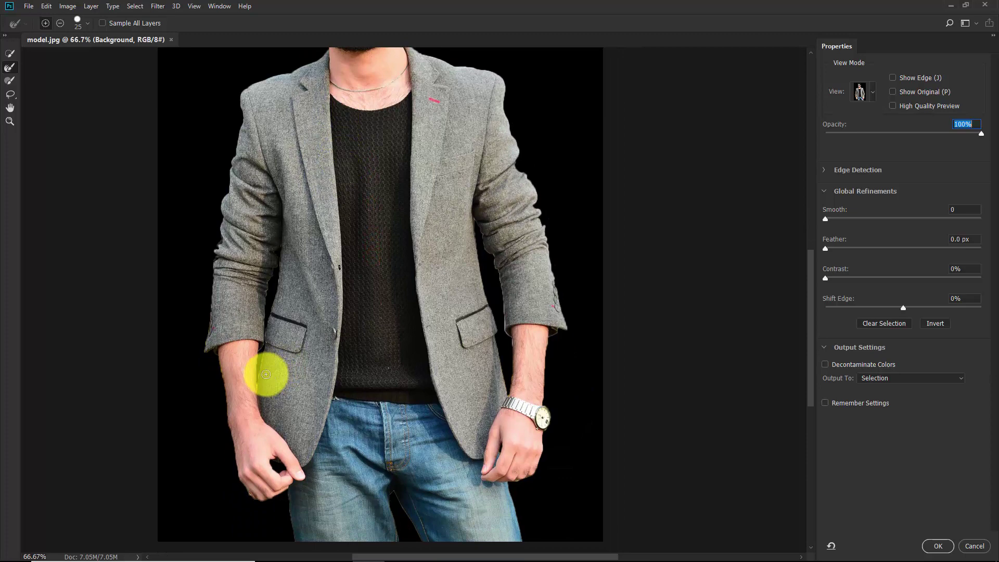
pyautogui.moveTo(256, 384); pyautogui.dragTo(261, 355)
pyautogui.click(268, 283)
pyautogui.click(280, 281)
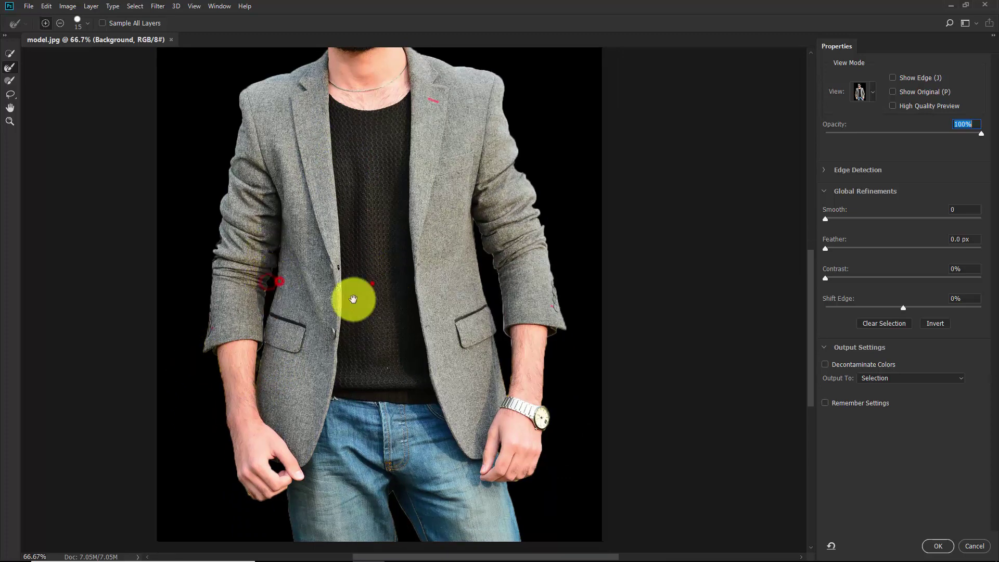
pyautogui.moveTo(373, 285); pyautogui.dragTo(311, 494)
pyautogui.moveTo(252, 121)
pyautogui.mouseDown()
pyautogui.moveTo(287, 113)
pyautogui.moveTo(343, 172)
pyautogui.mouseUp()
pyautogui.moveTo(354, 268); pyautogui.dragTo(296, 72)
pyautogui.moveTo(384, 322); pyautogui.dragTo(385, 345)
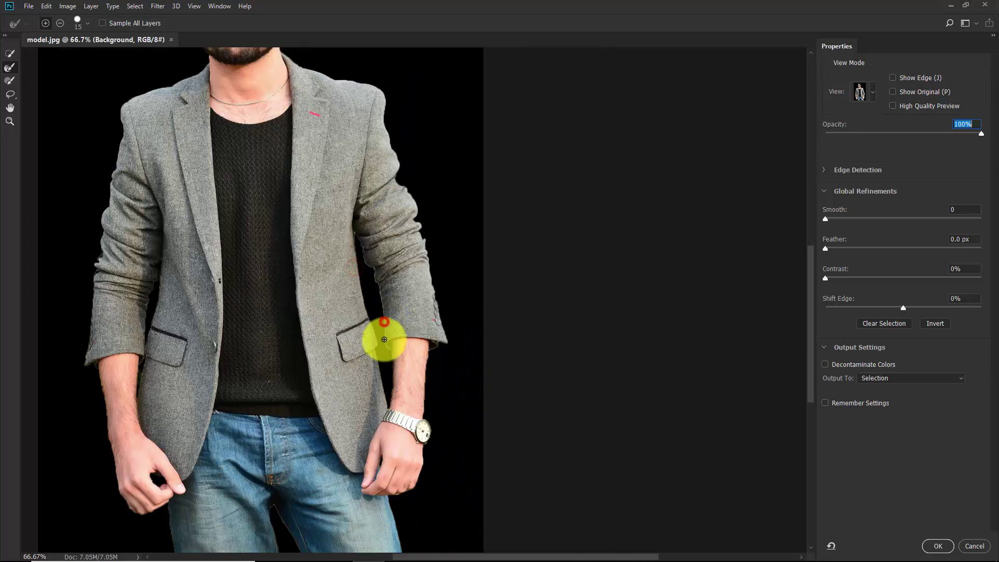
pyautogui.moveTo(417, 399); pyautogui.dragTo(415, 295)
pyautogui.moveTo(322, 349); pyautogui.dragTo(397, 507)
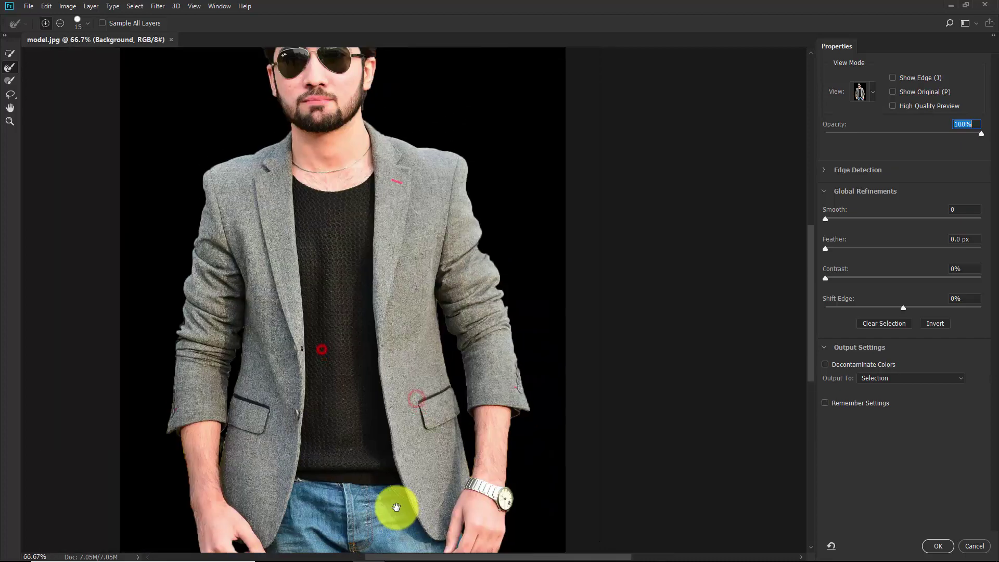
pyautogui.hotkey('ctrl', '-')
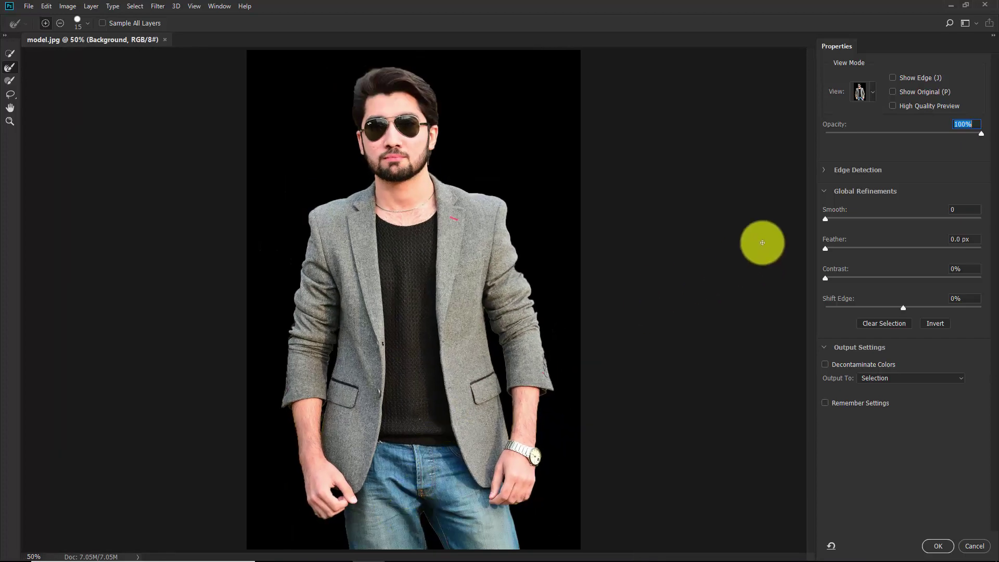
# Set Smooth to 8 and Contrast to 5%, and output the cutout with Decontaminate Colors to a new layer.
pyautogui.moveTo(826, 220); pyautogui.dragTo(836, 218)
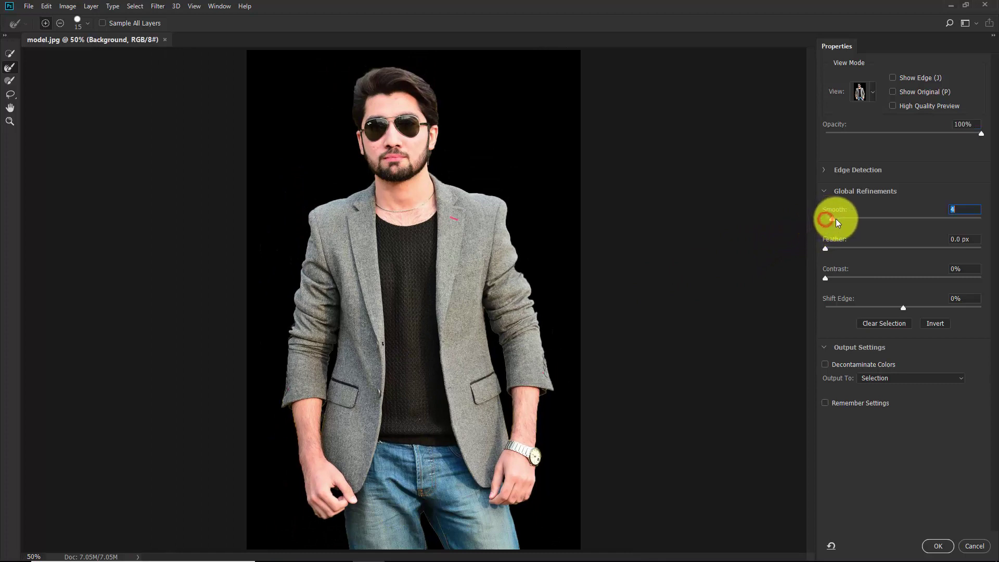
pyautogui.moveTo(826, 279); pyautogui.dragTo(833, 278)
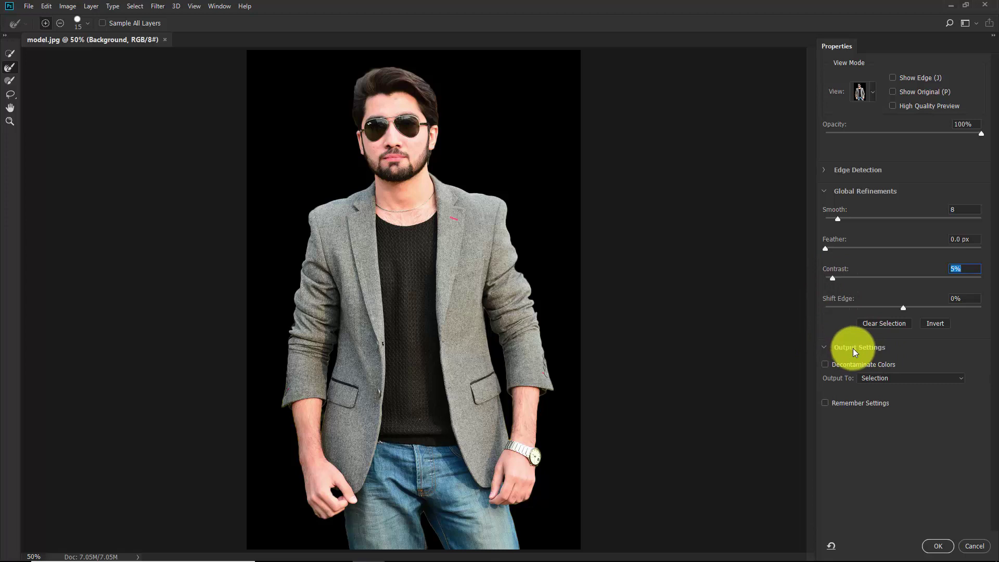
pyautogui.click(826, 364)
pyautogui.click(880, 378)
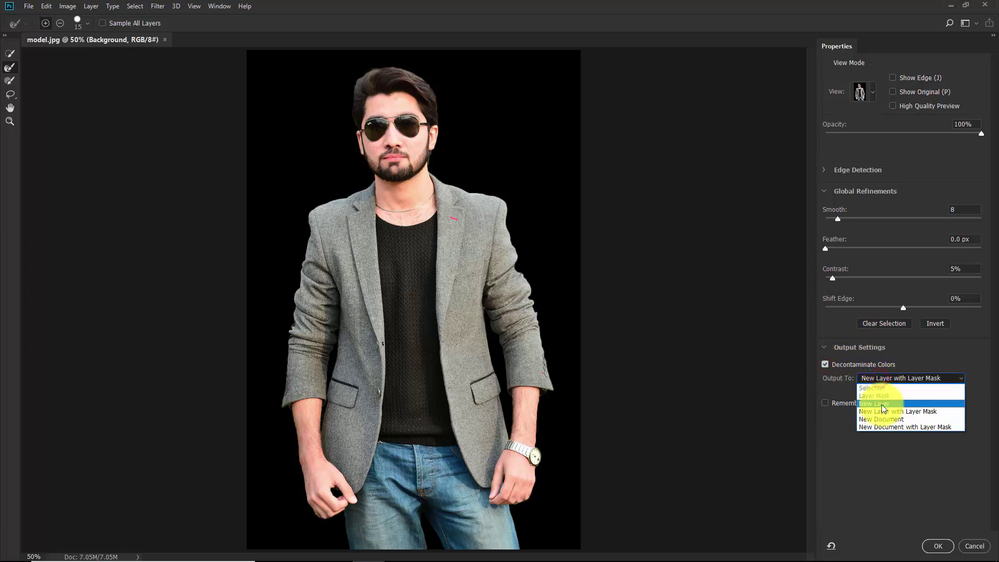
pyautogui.click(882, 405)
pyautogui.click(938, 546)
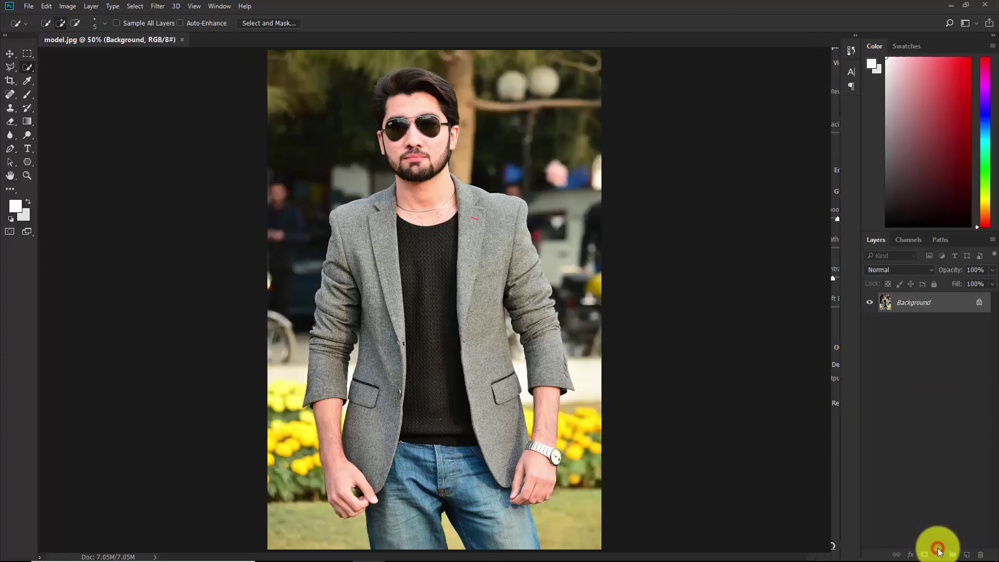
# Rename the cutout layer as model.
pyautogui.hotkey('ctrl', '-')
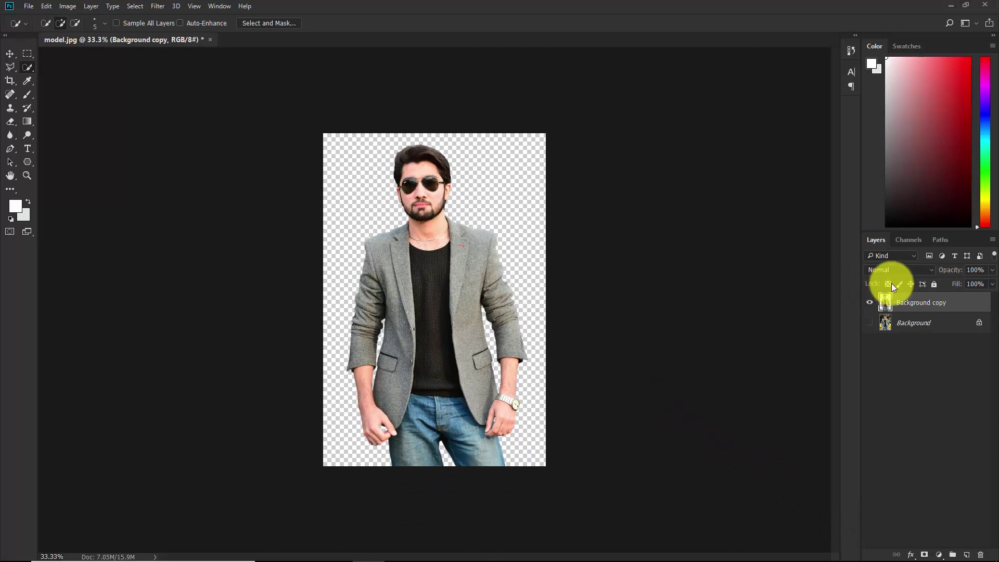
pyautogui.doubleClick(919, 304)
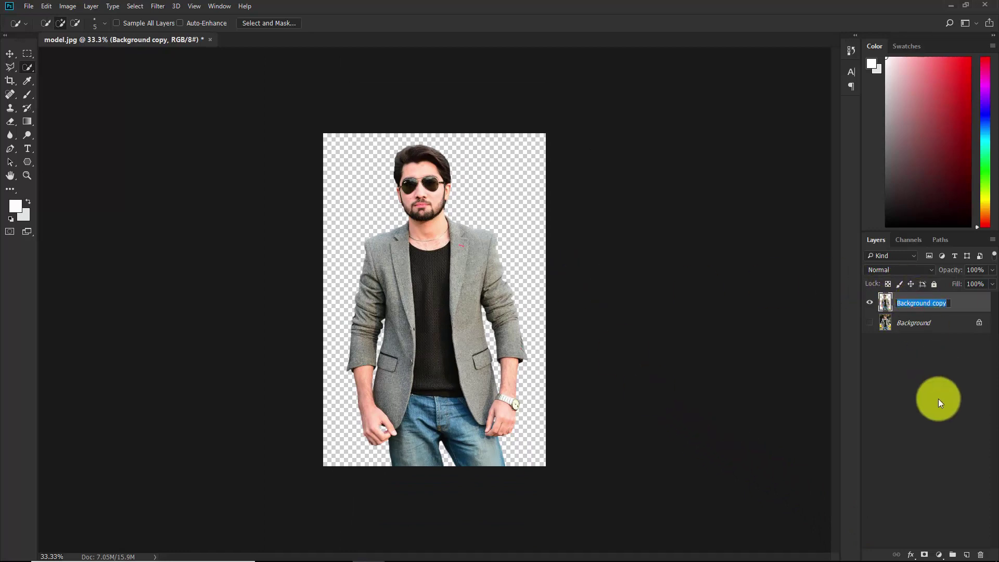
pyautogui.write('model')
pyautogui.press('Return')
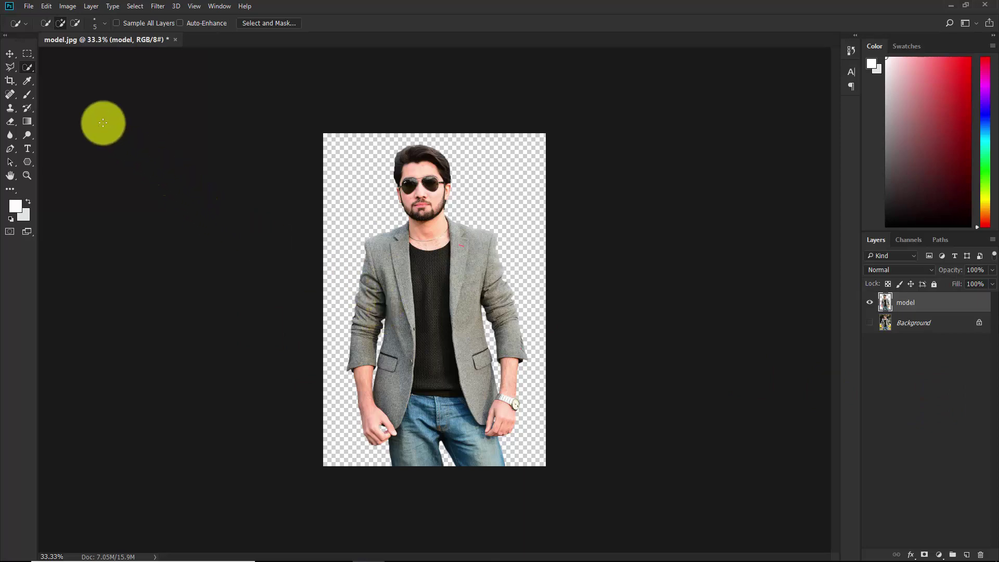
# Open the background image from the tutorial folder and return to the model.jpg document.
pyautogui.click(28, 6)
pyautogui.click(40, 32)
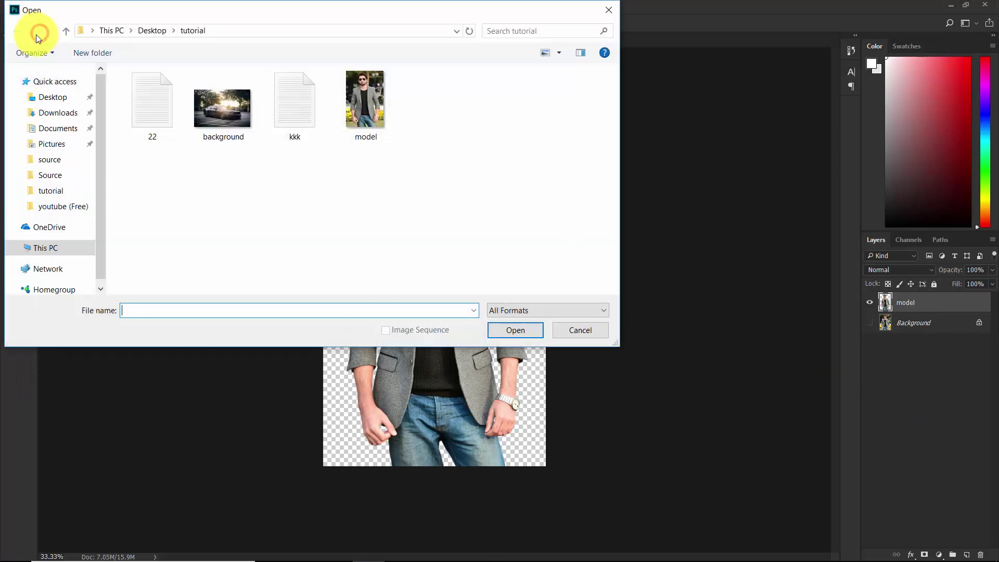
pyautogui.click(226, 126)
pyautogui.click(514, 330)
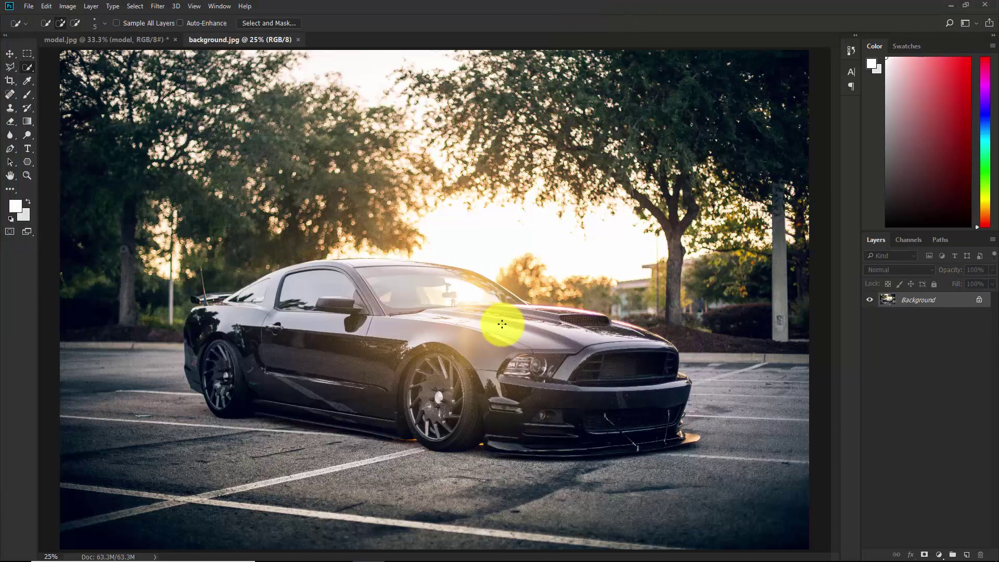
pyautogui.hotkey('ctrl', '-')
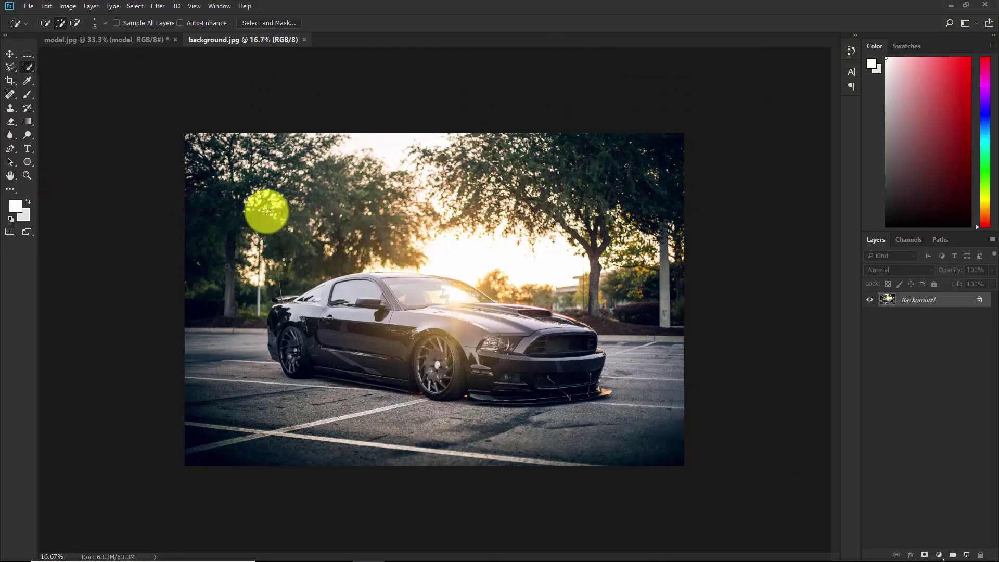
pyautogui.click(113, 44)
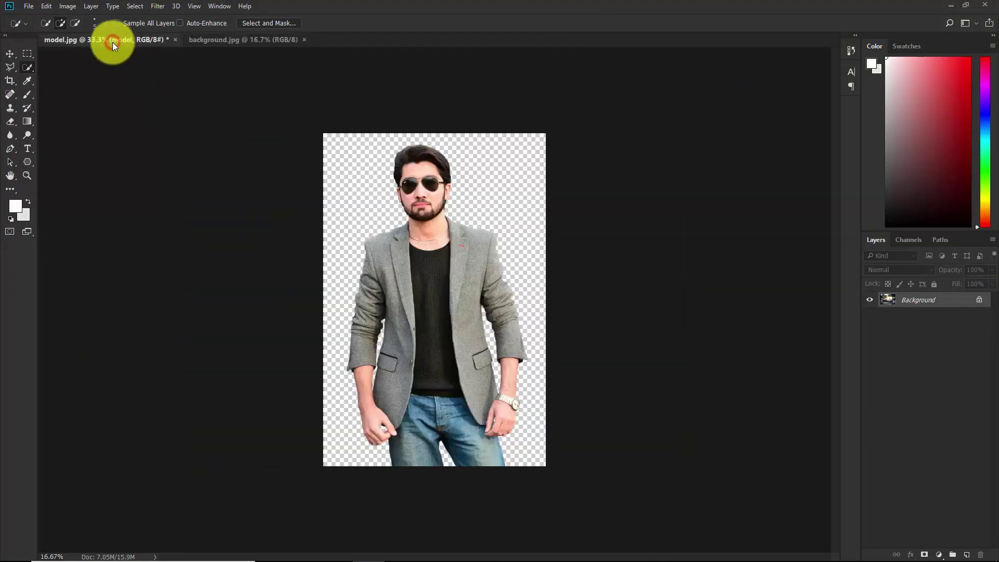
# Move the man's cutout into the background.jpg document and close model.jpg without saving changes.
pyautogui.click(10, 54)
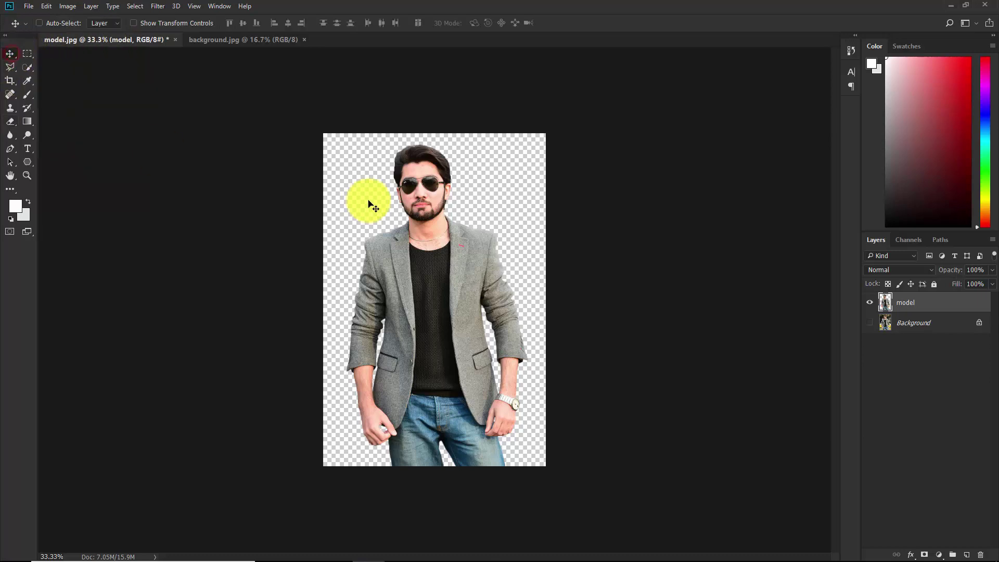
pyautogui.moveTo(438, 304); pyautogui.dragTo(506, 382)
pyautogui.click(140, 39)
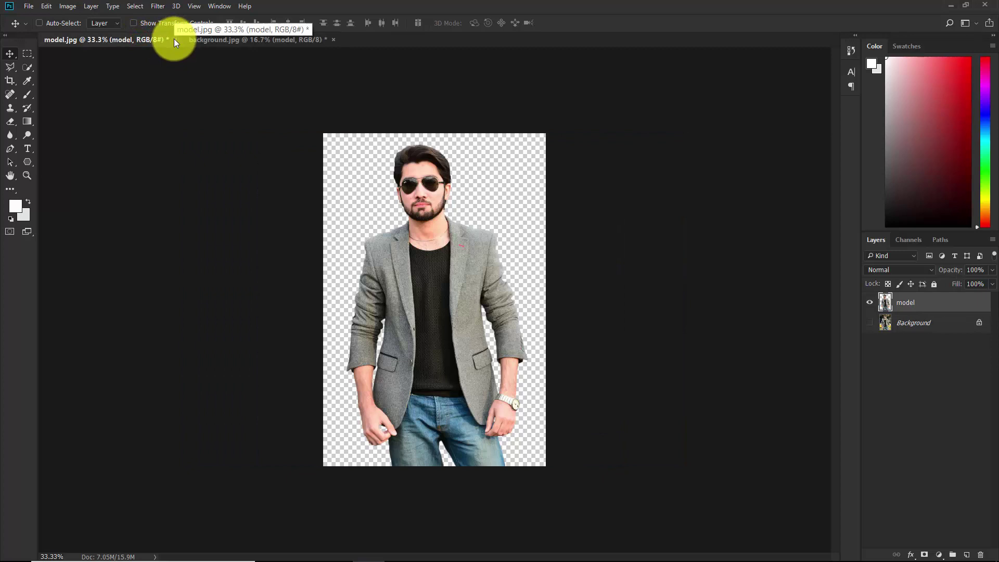
pyautogui.click(175, 40)
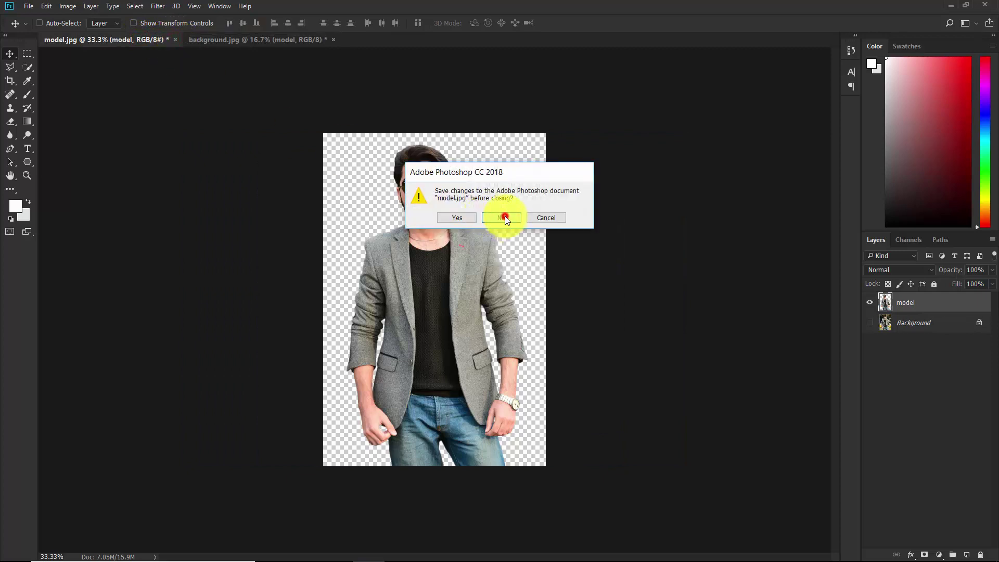
pyautogui.click(503, 217)
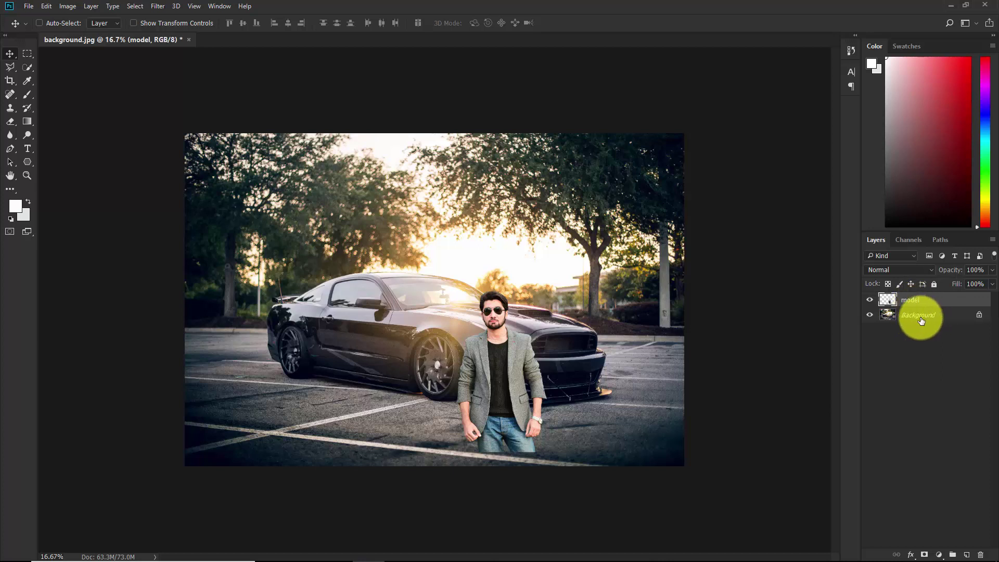
# Scale the model layer proportionally to about 189% and place the man over the car's front end, with his legs running past the image's lower edge.
pyautogui.click(932, 298)
pyautogui.hotkey('ctrl', 't')
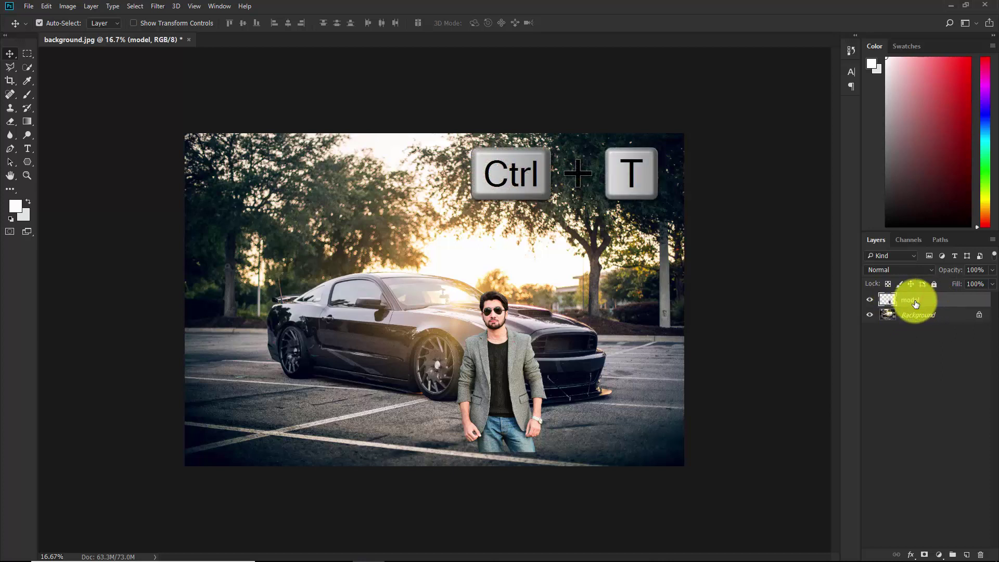
pyautogui.moveTo(459, 294); pyautogui.dragTo(435, 271)
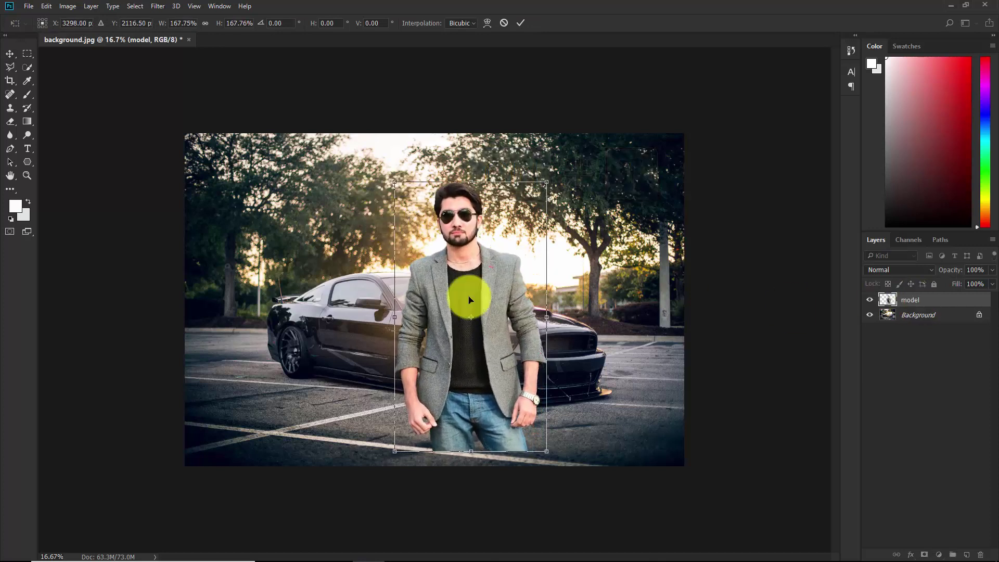
pyautogui.moveTo(517, 364); pyautogui.dragTo(582, 380)
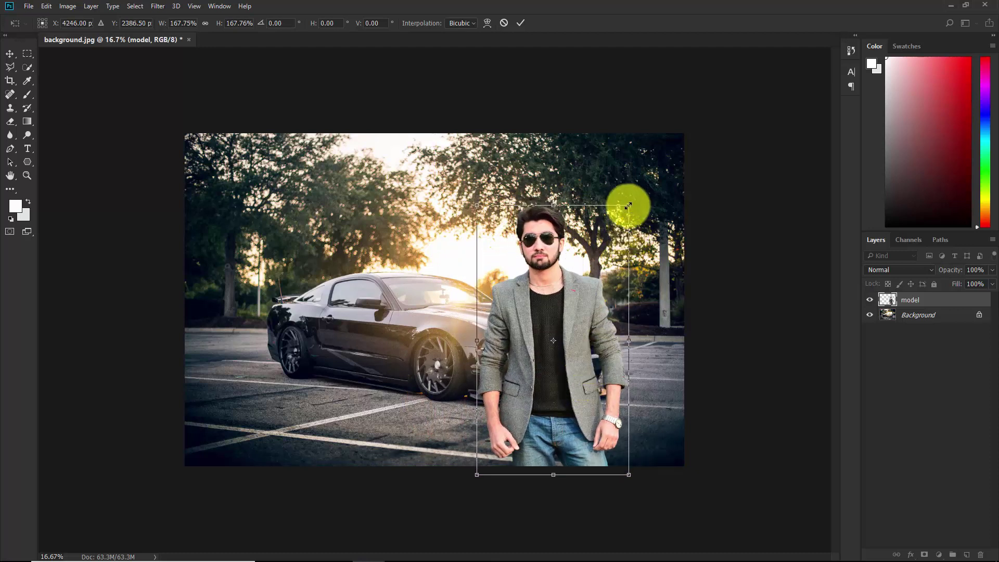
pyautogui.moveTo(639, 189); pyautogui.dragTo(640, 187)
pyautogui.moveTo(587, 348); pyautogui.dragTo(588, 358)
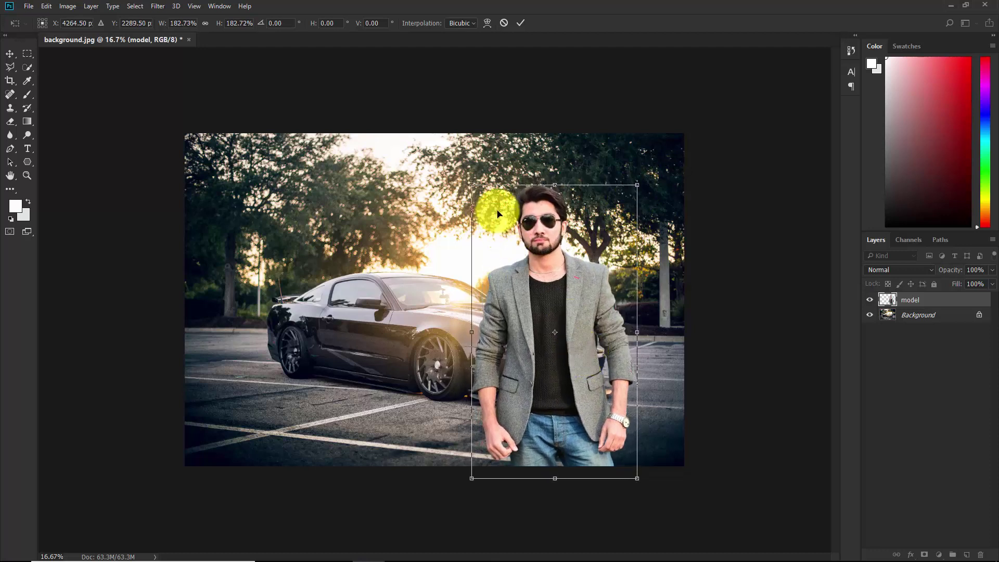
pyautogui.moveTo(566, 297); pyautogui.dragTo(578, 293)
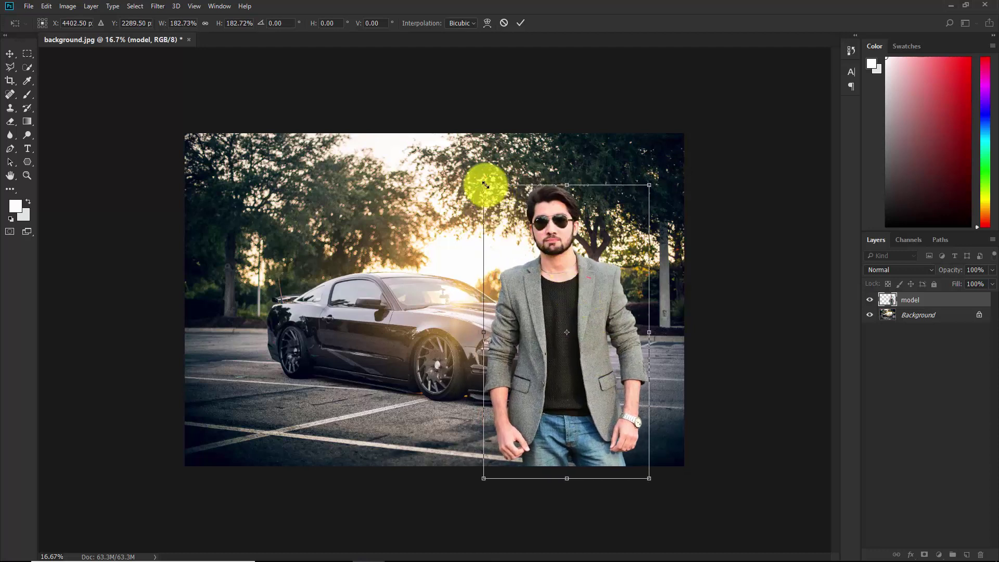
pyautogui.moveTo(484, 184); pyautogui.dragTo(478, 173)
pyautogui.moveTo(570, 280); pyautogui.dragTo(578, 286)
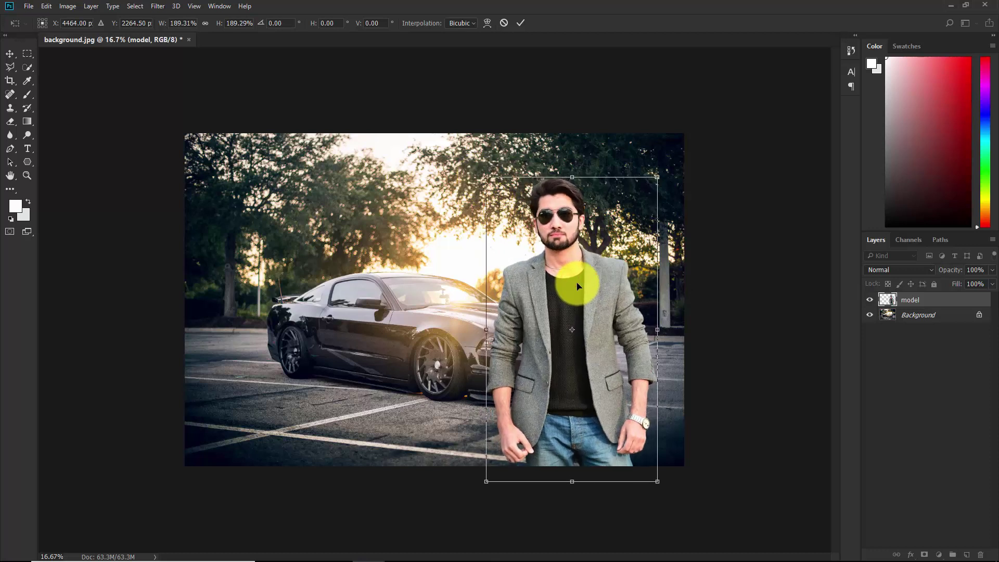
pyautogui.click(521, 24)
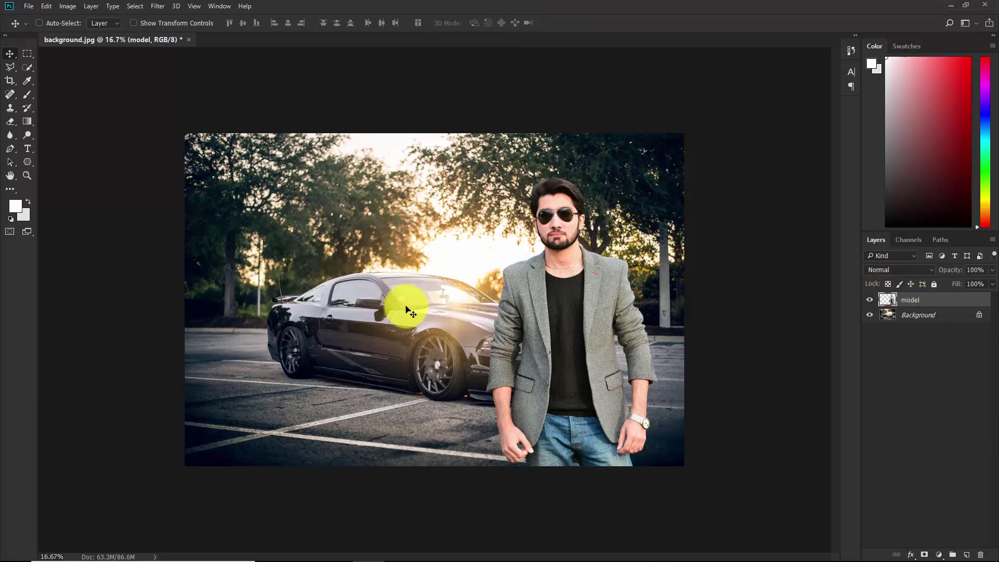
# Reduce the model layer's saturation to -29 with Hue/Saturation.
pyautogui.click(875, 353)
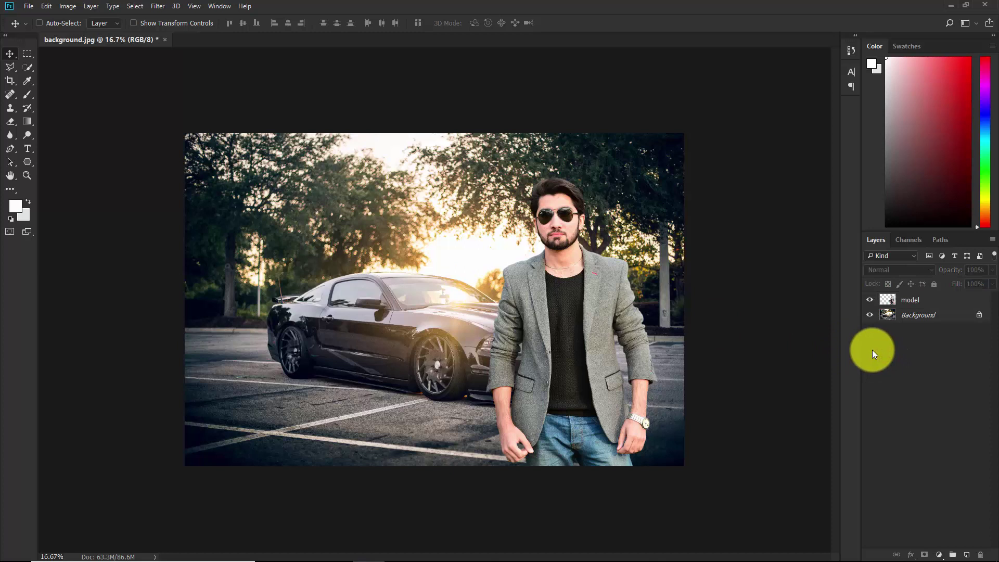
pyautogui.click(902, 300)
pyautogui.click(914, 302)
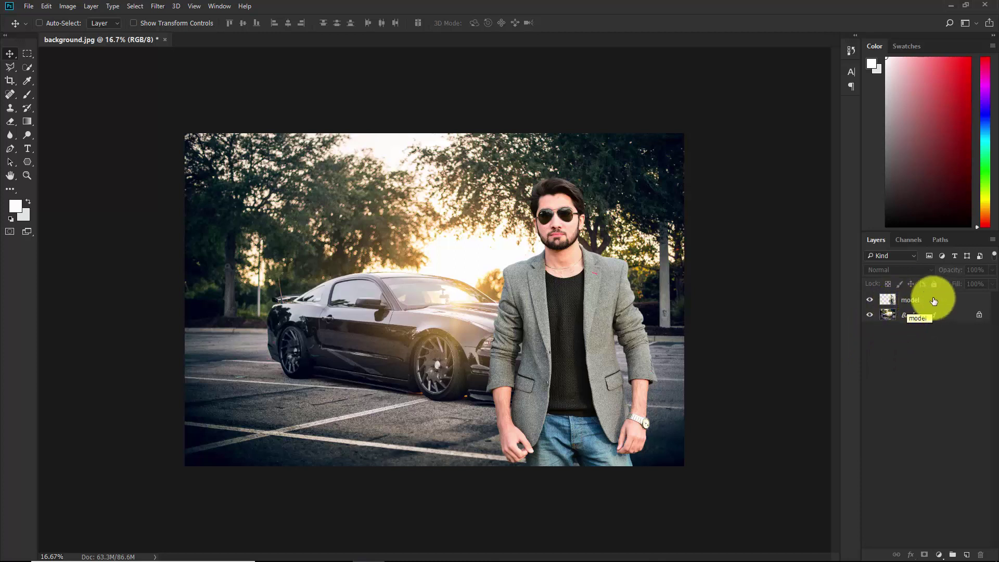
pyautogui.click(931, 298)
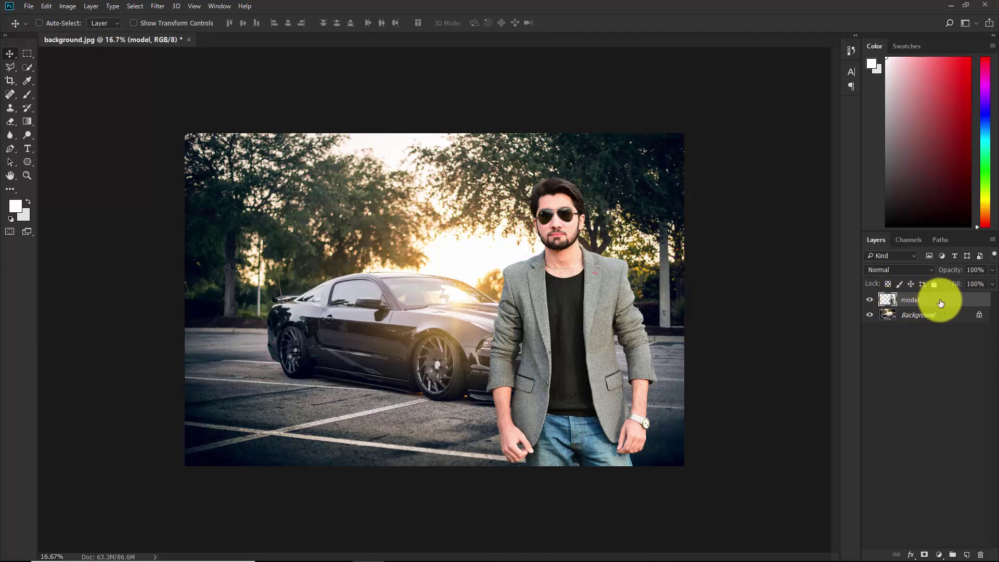
pyautogui.hotkey('ctrl', 'u')
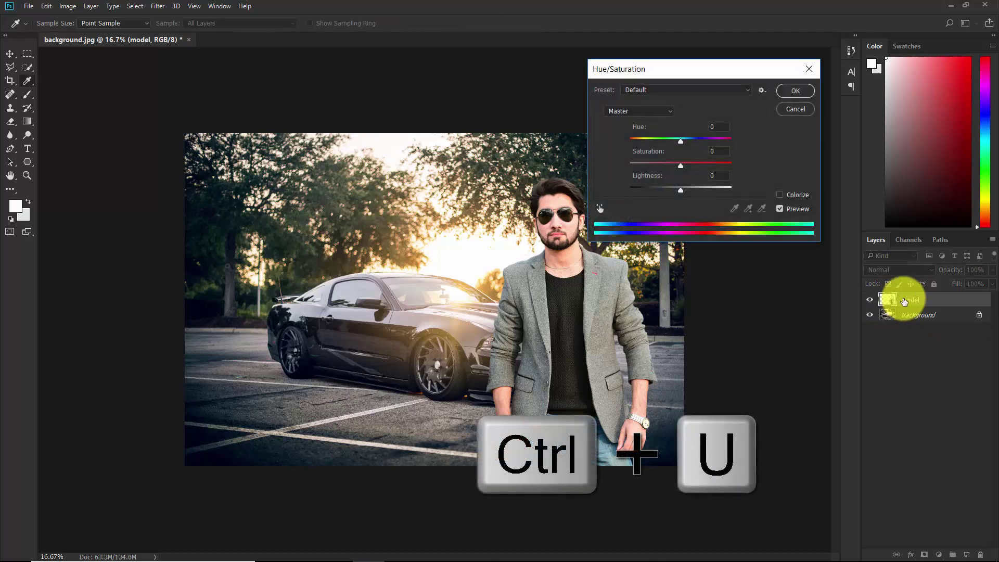
pyautogui.moveTo(716, 72); pyautogui.dragTo(345, 180)
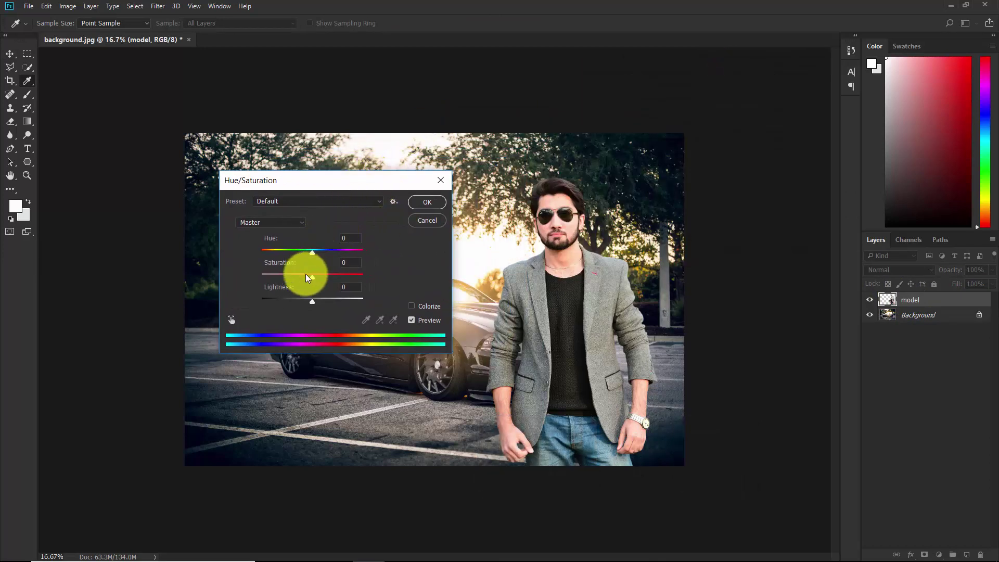
pyautogui.moveTo(308, 277)
pyautogui.mouseDown()
pyautogui.moveTo(236, 272)
pyautogui.moveTo(311, 277)
pyautogui.moveTo(298, 277)
pyautogui.mouseUp()
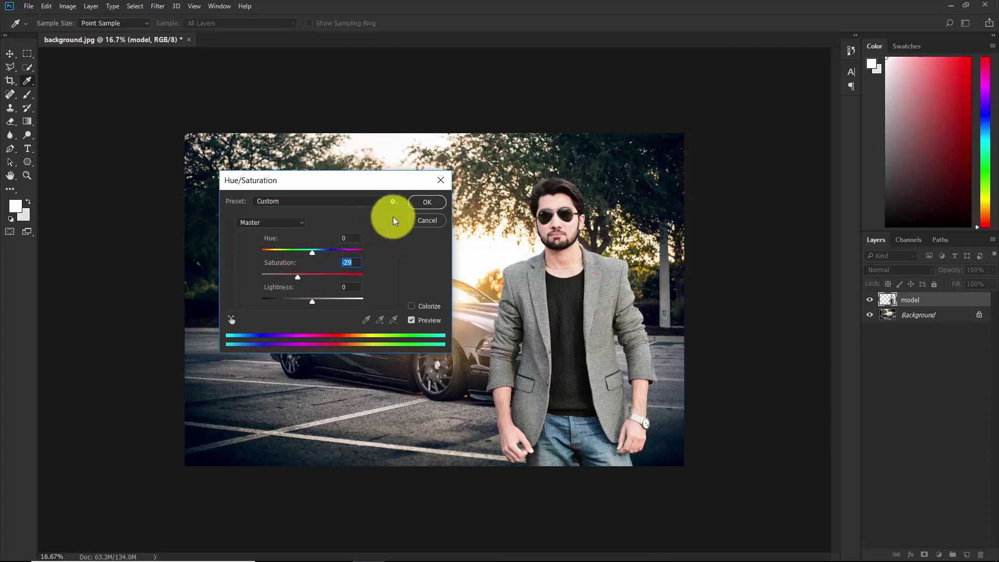
pyautogui.click(426, 203)
pyautogui.press('v')
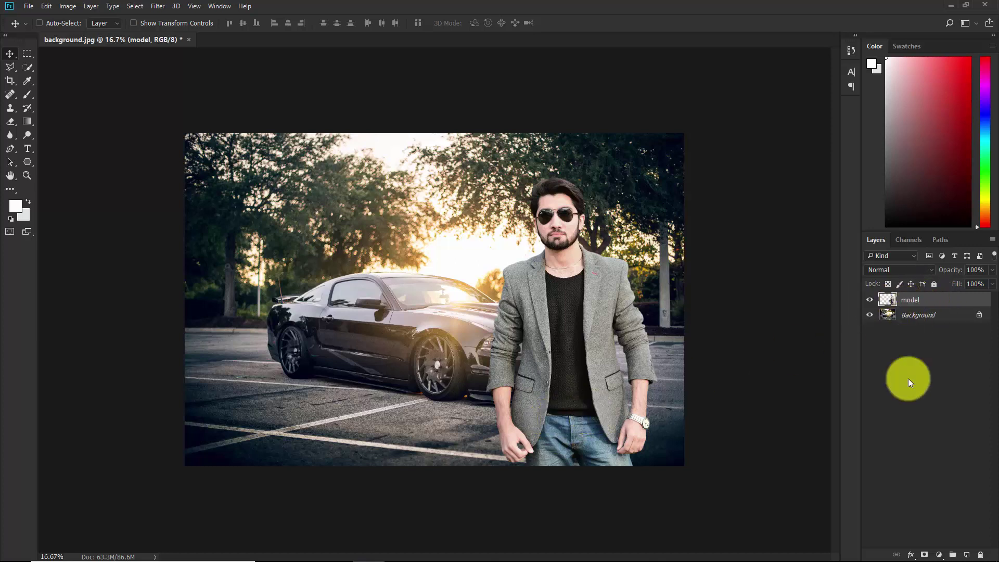
# Add a Levels adjustment layer with the midtone input at 1.38 and clip it to the model layer.
pyautogui.click(939, 554)
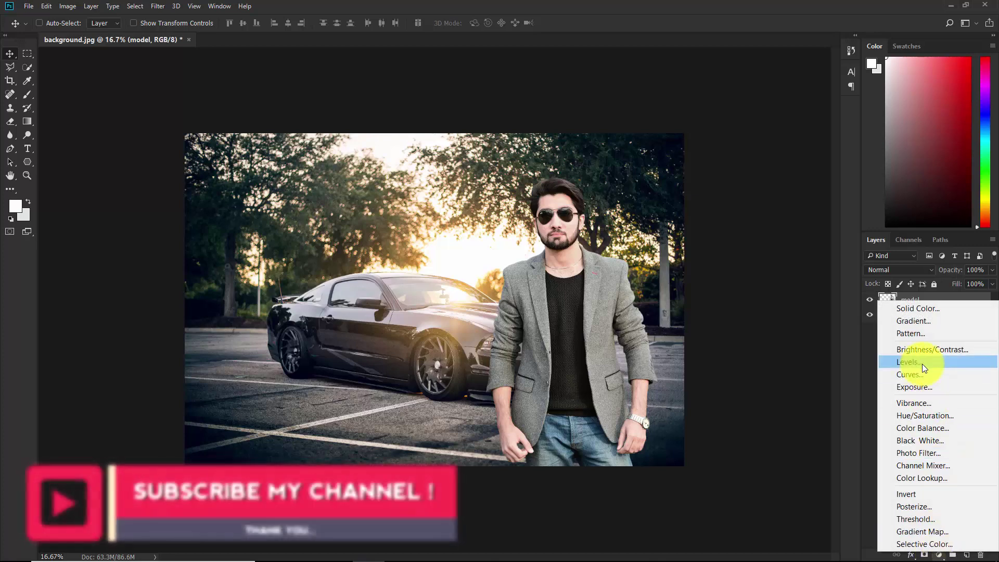
pyautogui.click(922, 364)
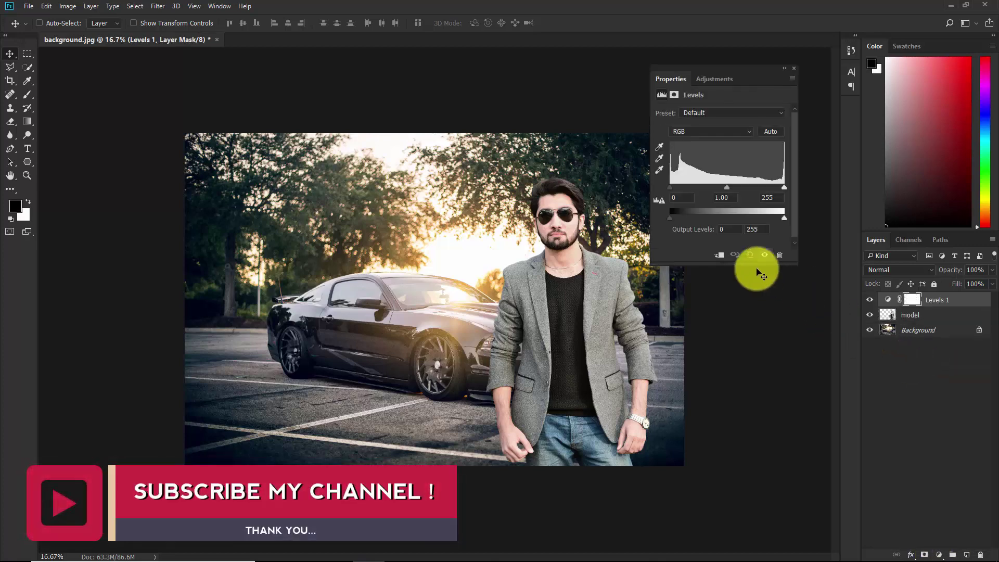
pyautogui.moveTo(728, 188)
pyautogui.mouseDown()
pyautogui.moveTo(684, 187)
pyautogui.moveTo(744, 187)
pyautogui.moveTo(715, 188)
pyautogui.mouseUp()
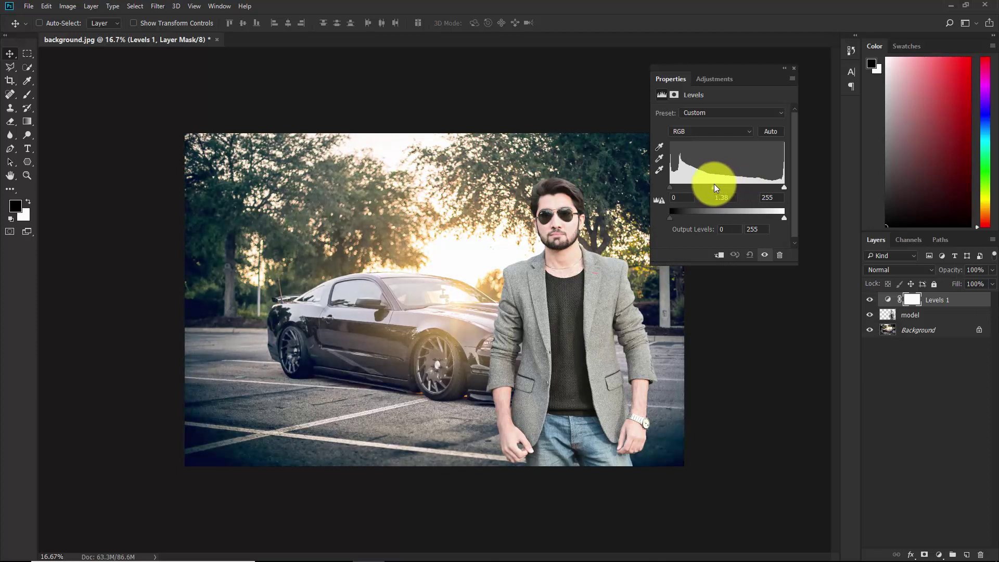
pyautogui.click(719, 256)
# Set the clipped Levels layer's midtone input to 1.00 and its white output level to 140.
pyautogui.moveTo(713, 187); pyautogui.dragTo(727, 187)
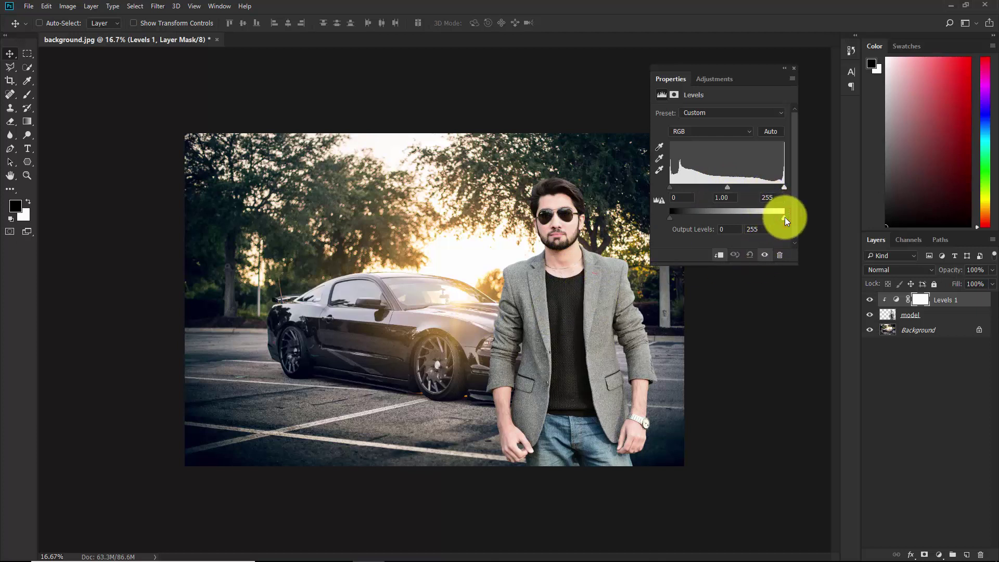
pyautogui.moveTo(784, 217); pyautogui.dragTo(744, 218)
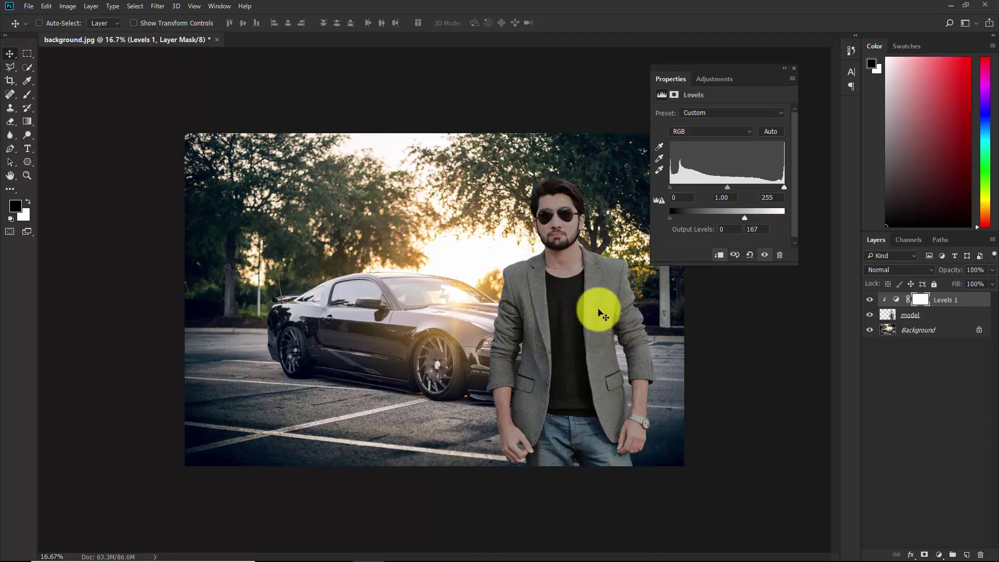
pyautogui.moveTo(745, 219); pyautogui.dragTo(732, 218)
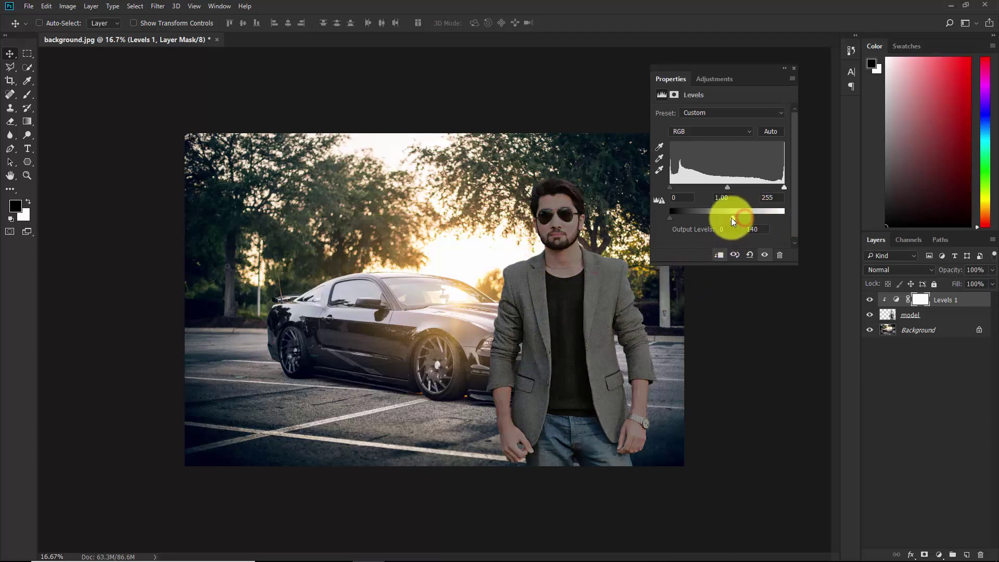
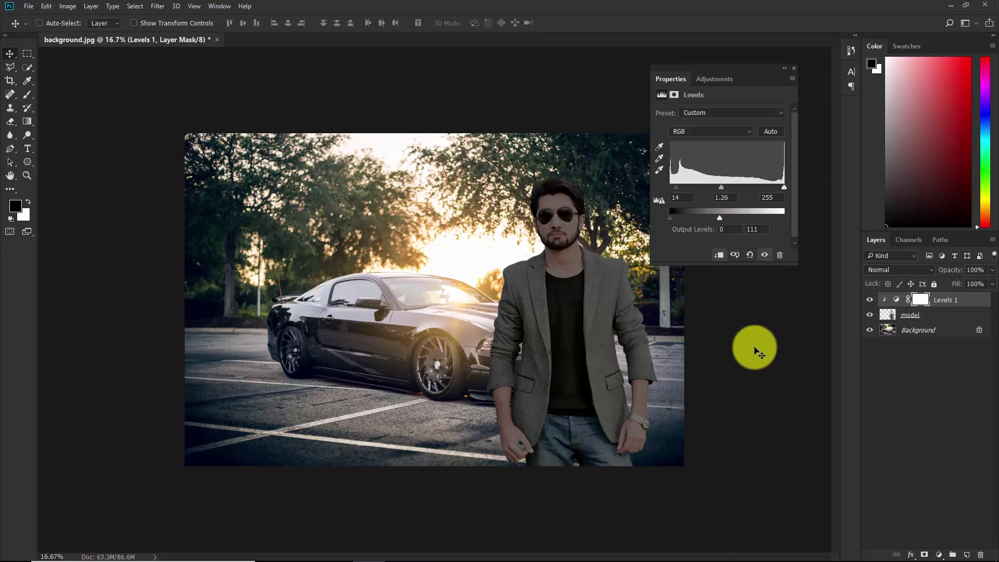
# Ready a soft round brush with 0% hardness at 1100 px for painting black on the Levels layer mask.
pyautogui.click(794, 69)
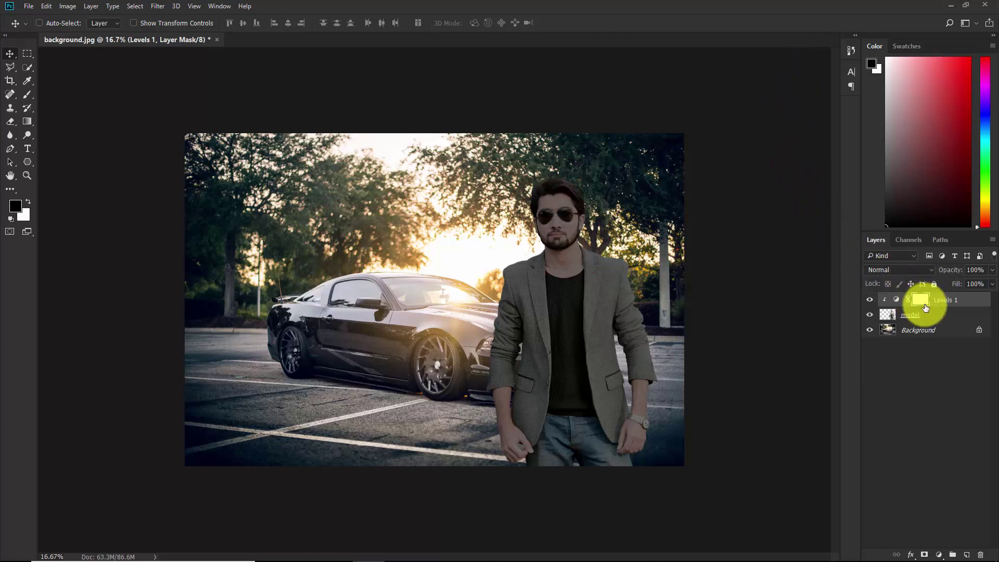
pyautogui.click(27, 94)
pyautogui.click(59, 94)
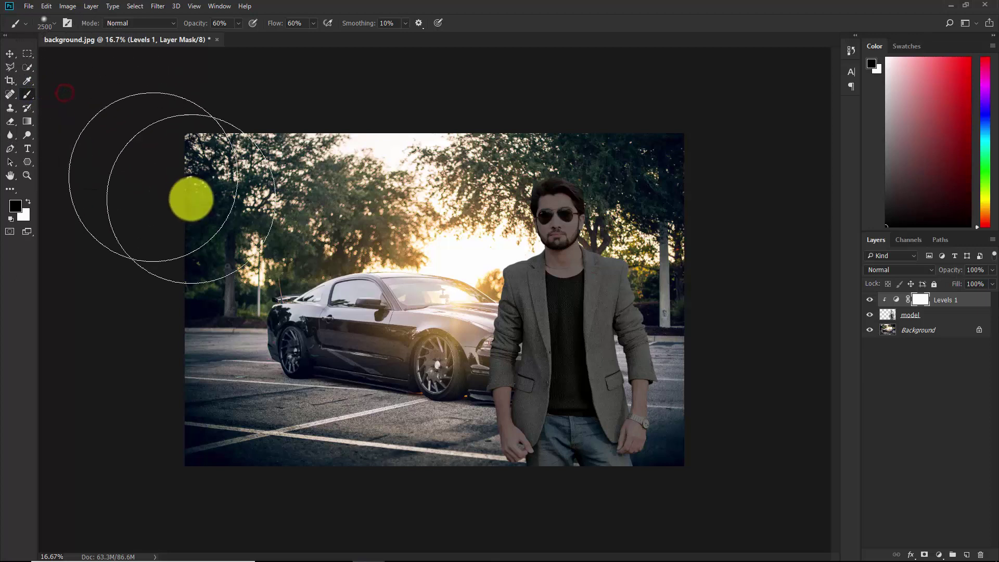
pyautogui.rightClick(387, 262)
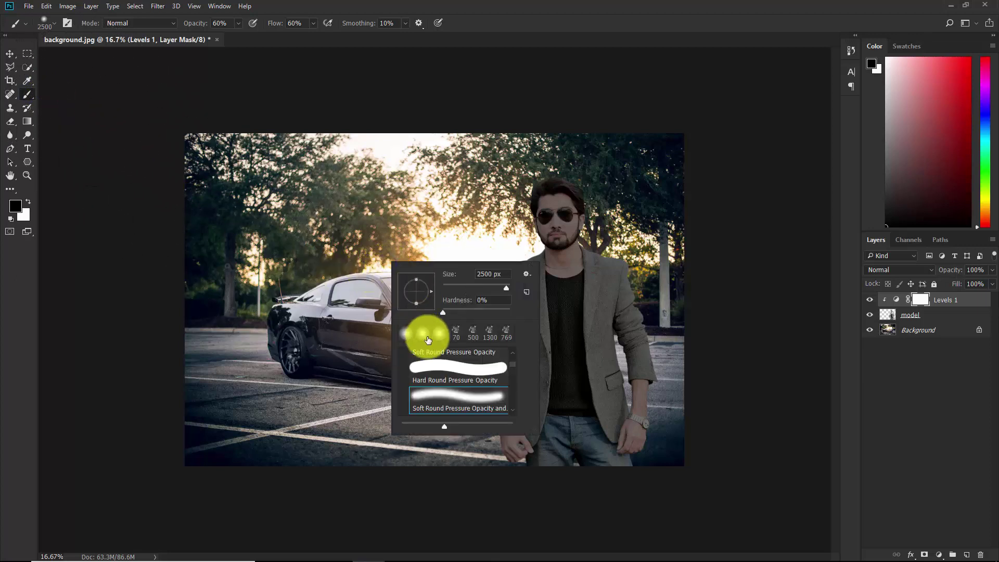
pyautogui.click(488, 300)
pyautogui.click(89, 255)
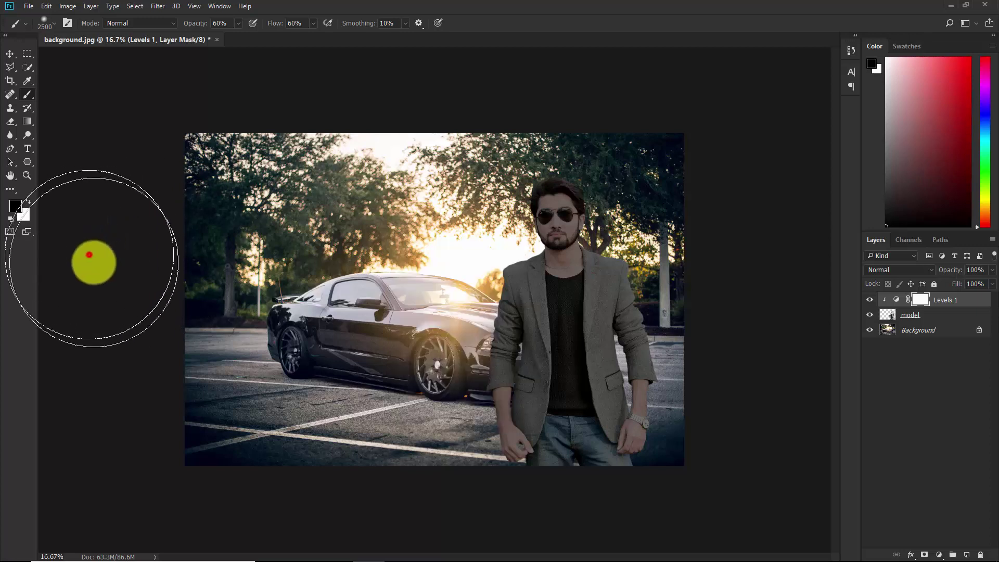
pyautogui.press('[')
pyautogui.press('[')
pyautogui.press('[')
pyautogui.press('[')
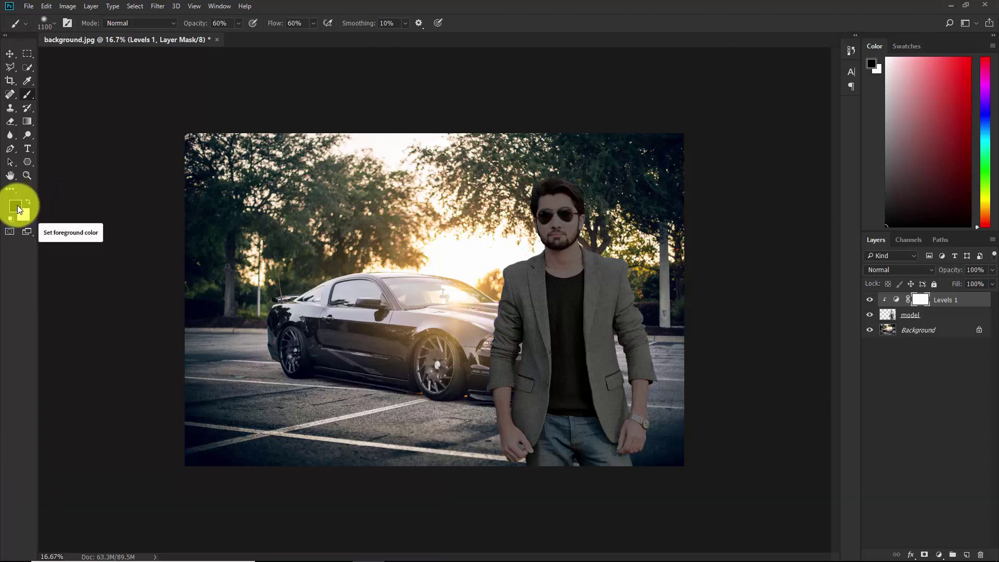
# Set the brush opacity to 30%.
pyautogui.click(231, 21)
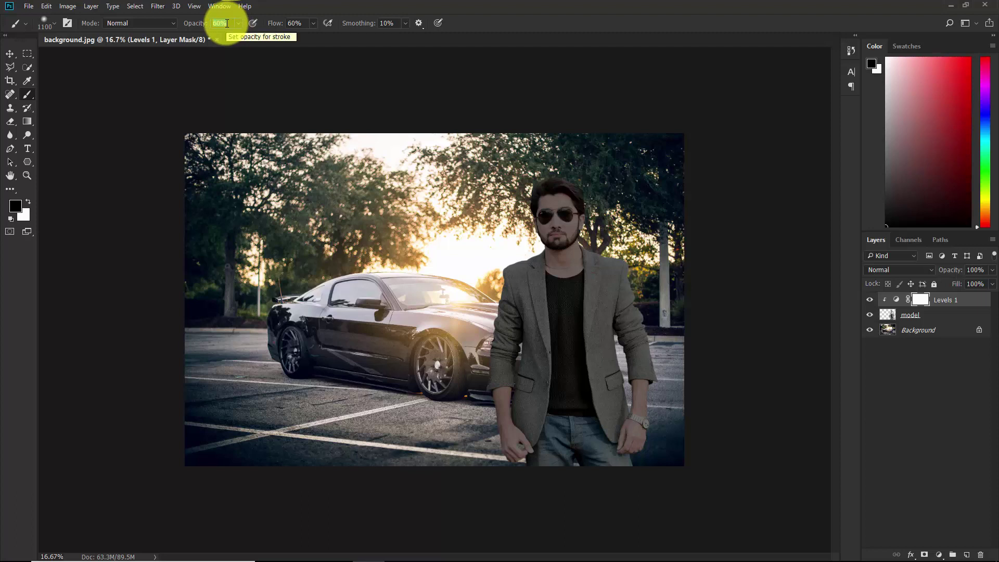
pyautogui.write('3')
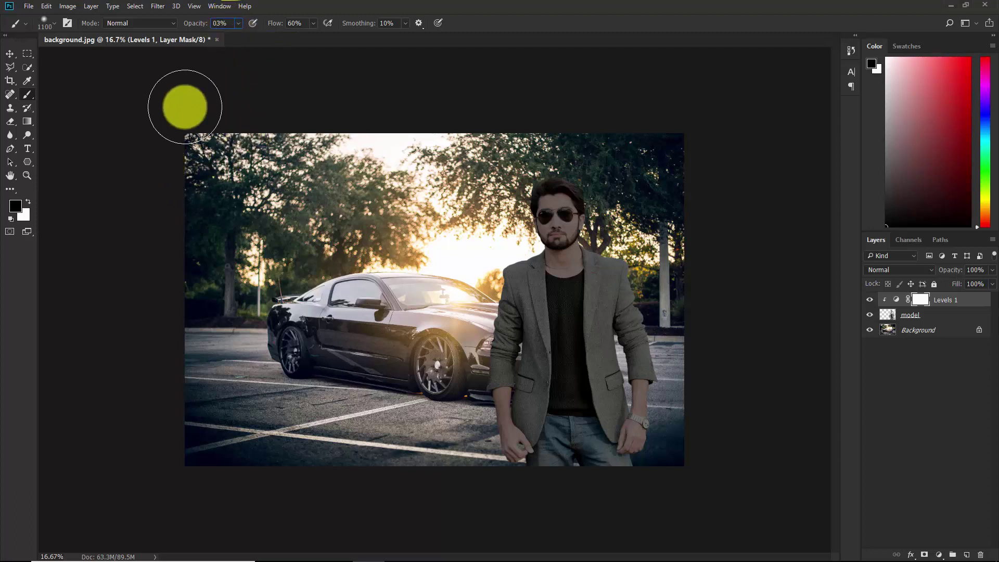
pyautogui.write('0')
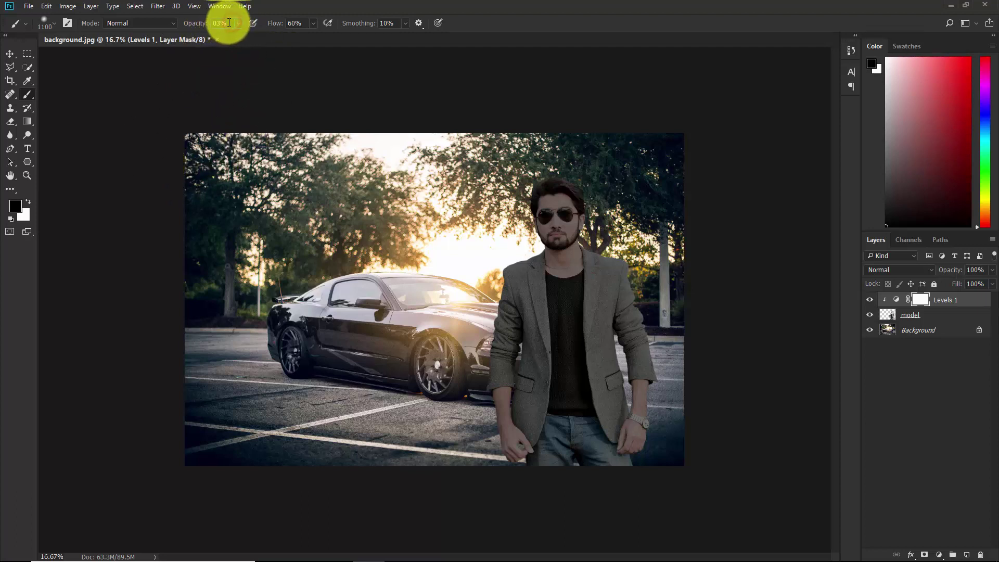
pyautogui.click(210, 23)
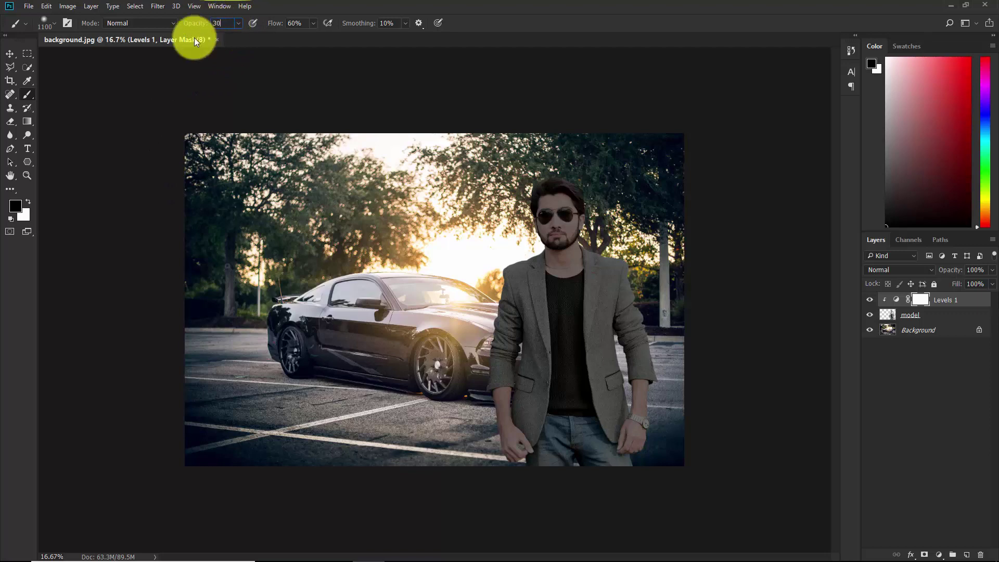
pyautogui.click(115, 153)
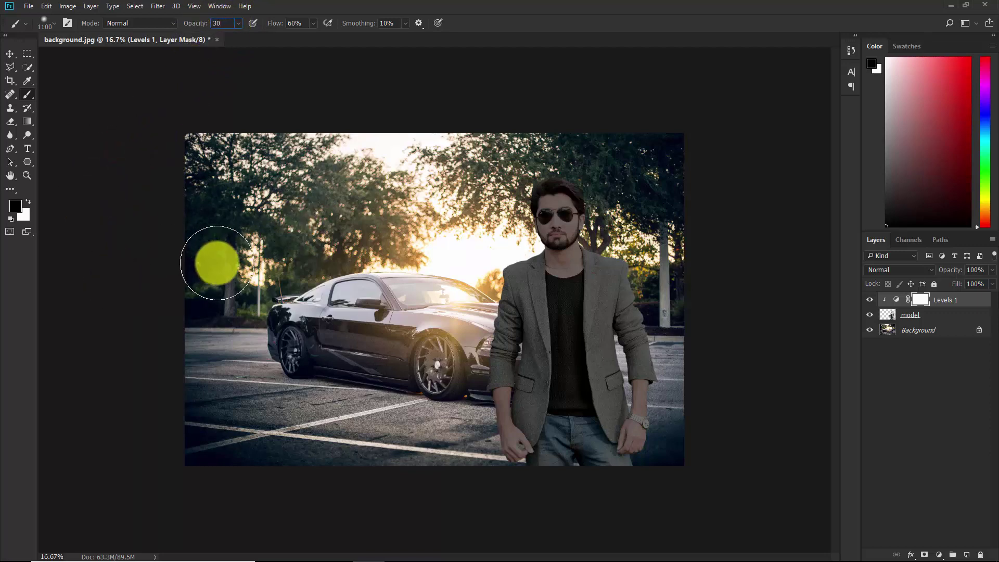
# Paint black on the Levels mask along the man's sun-facing face, shoulder and sleeve, with brush sizes of 1100, 700 and 900 px.
pyautogui.hotkey('ctrl', '+')
pyautogui.click(457, 296)
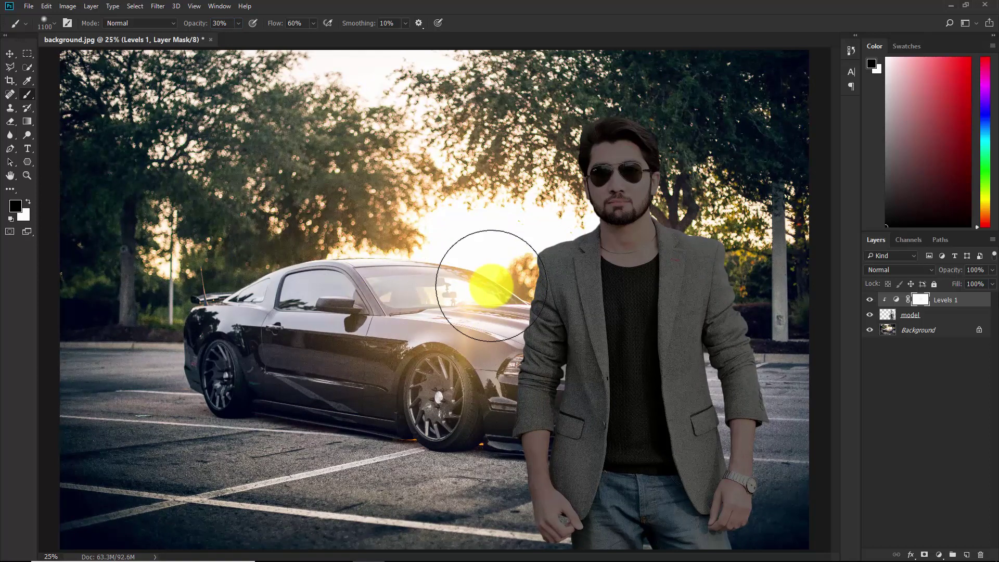
pyautogui.hotkey('ctrl', '-')
pyautogui.click(521, 229)
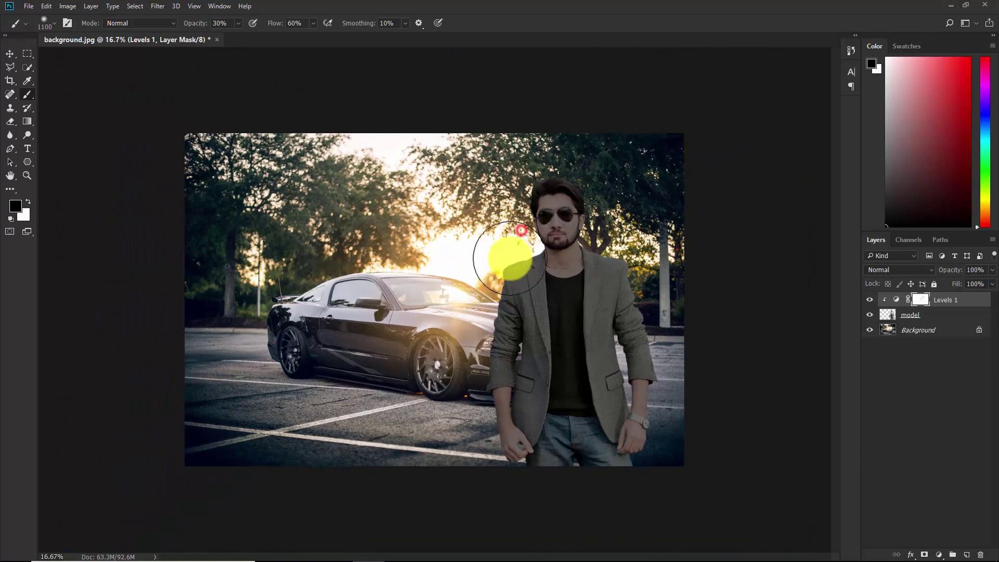
pyautogui.click(538, 213)
pyautogui.press('[')
pyautogui.press('[')
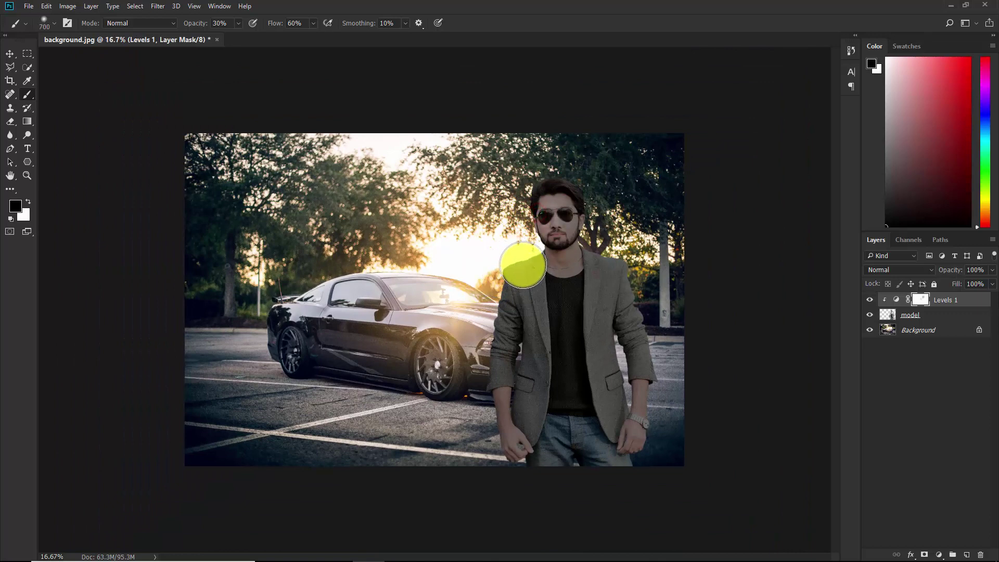
pyautogui.click(509, 287)
pyautogui.click(502, 326)
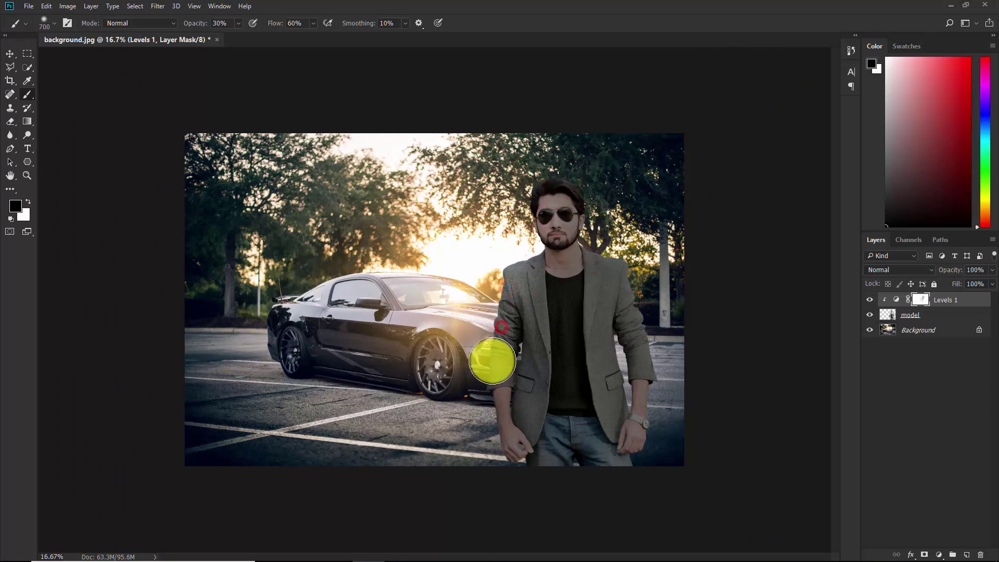
pyautogui.click(494, 362)
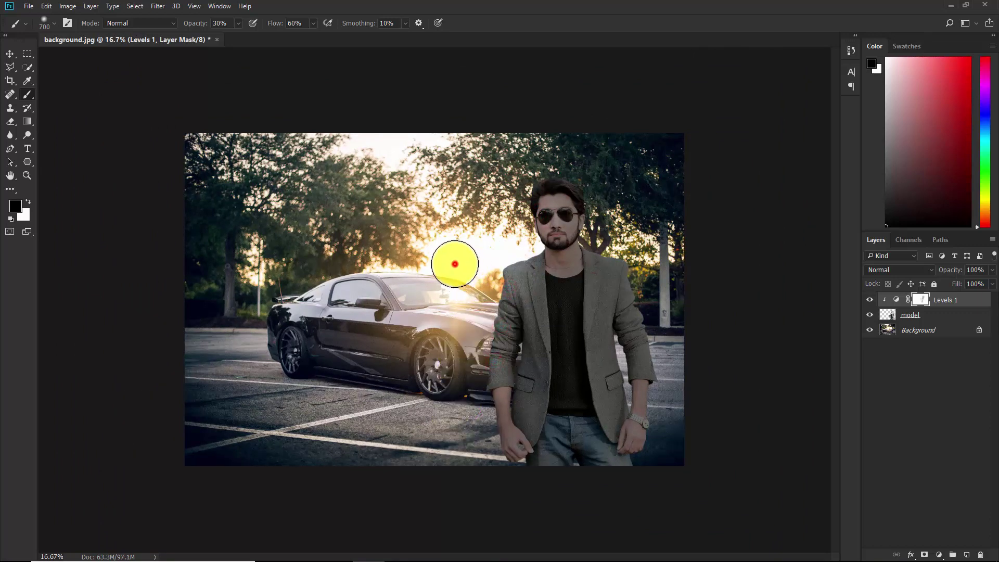
pyautogui.press(']')
pyautogui.press(']')
pyautogui.click(510, 291)
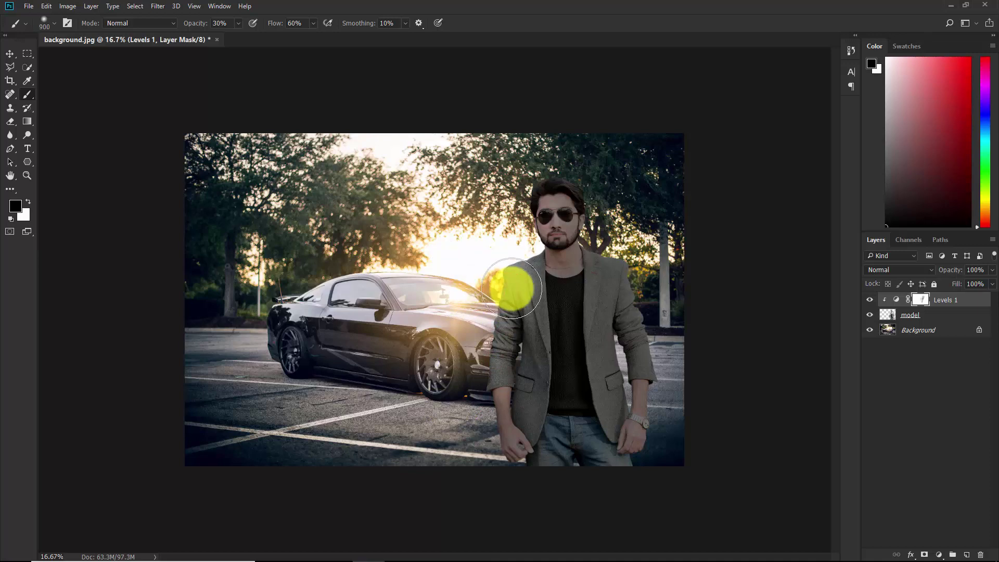
# Paint black on the Levels mask to brighten the man's face, neck and sun-facing jacket side, using brush sizes of 300 and 600 px.
pyautogui.hotkey('ctrl', '+')
pyautogui.press('[')
pyautogui.press('[')
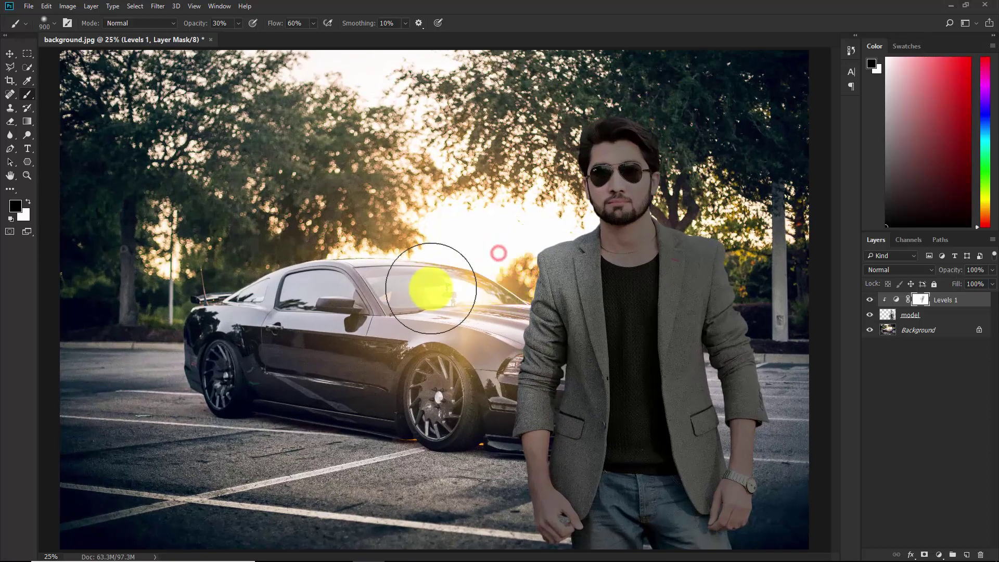
pyautogui.moveTo(590, 170); pyautogui.dragTo(580, 216)
pyautogui.moveTo(626, 175)
pyautogui.mouseDown()
pyautogui.moveTo(611, 226)
pyautogui.moveTo(588, 253)
pyautogui.mouseUp()
pyautogui.press('[')
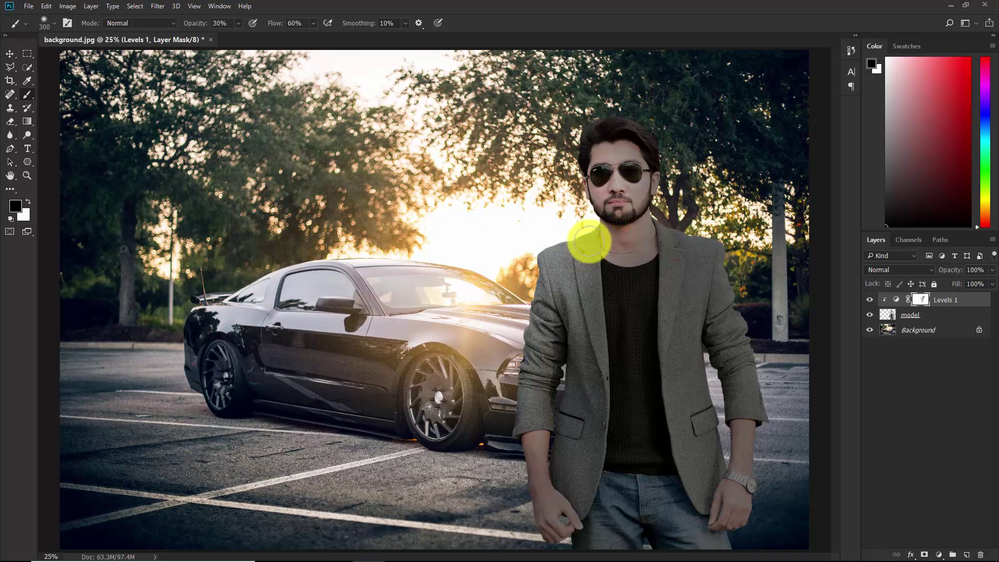
pyautogui.press(']')
pyautogui.press(']')
pyautogui.press(']')
pyautogui.press(']')
pyautogui.press(']')
pyautogui.click(619, 155)
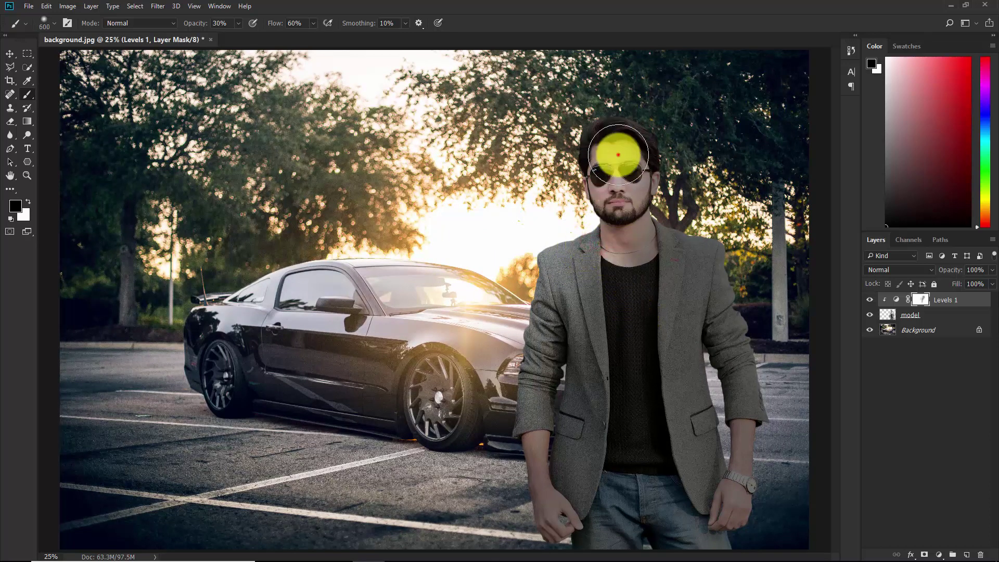
pyautogui.moveTo(619, 154)
pyautogui.mouseDown()
pyautogui.moveTo(620, 215)
pyautogui.moveTo(630, 145)
pyautogui.moveTo(600, 249)
pyautogui.mouseUp()
pyautogui.moveTo(587, 175)
pyautogui.mouseDown()
pyautogui.moveTo(591, 233)
pyautogui.moveTo(584, 266)
pyautogui.moveTo(575, 253)
pyautogui.moveTo(604, 378)
pyautogui.moveTo(571, 297)
pyautogui.moveTo(553, 438)
pyautogui.mouseUp()
# Paint the Levels mask with a 400 px brush over the sun-facing forearm, jacket front, black shirt and far lapel.
pyautogui.press('[')
pyautogui.press('[')
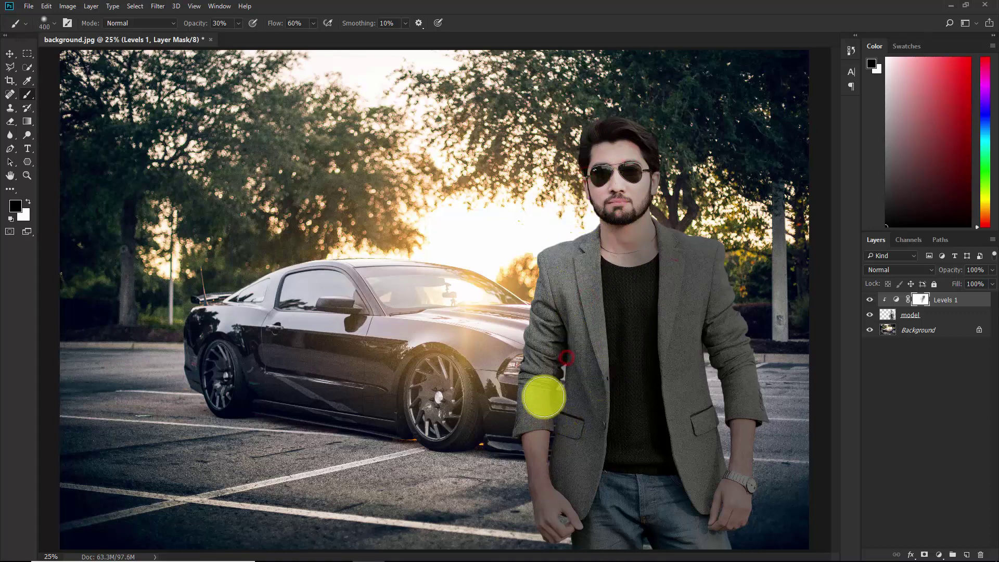
pyautogui.moveTo(543, 396)
pyautogui.mouseDown()
pyautogui.moveTo(516, 441)
pyautogui.moveTo(524, 488)
pyautogui.mouseUp()
pyautogui.moveTo(518, 448); pyautogui.dragTo(504, 508)
pyautogui.moveTo(584, 380); pyautogui.dragTo(579, 488)
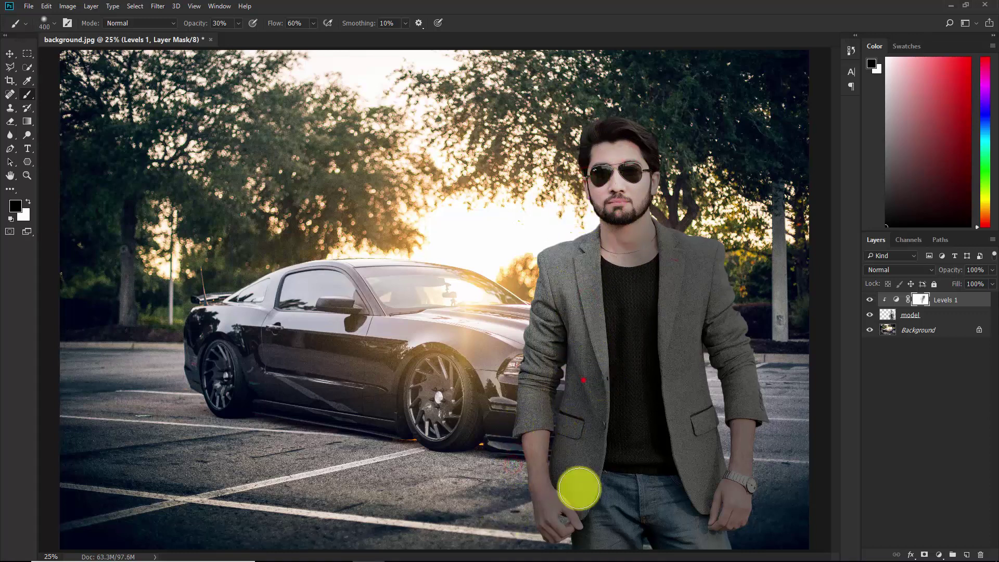
pyautogui.moveTo(662, 295)
pyautogui.mouseDown()
pyautogui.moveTo(647, 394)
pyautogui.moveTo(666, 502)
pyautogui.mouseUp()
pyautogui.moveTo(702, 271); pyautogui.dragTo(693, 353)
pyautogui.moveTo(660, 246); pyautogui.dragTo(660, 245)
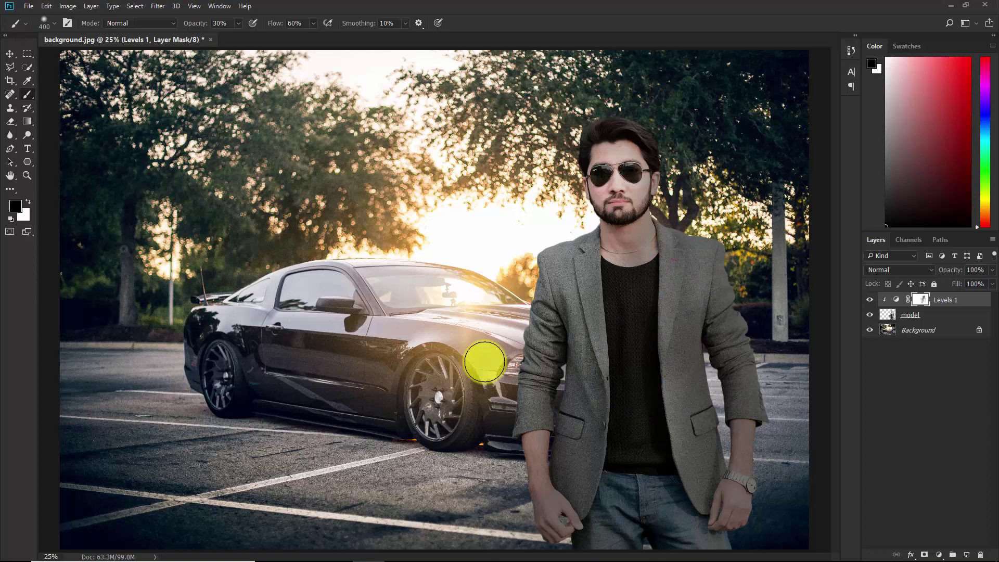
# Toggle the Levels layer's visibility off and on to compare the man with and without the adjustment.
pyautogui.hotkey('ctrl', '-')
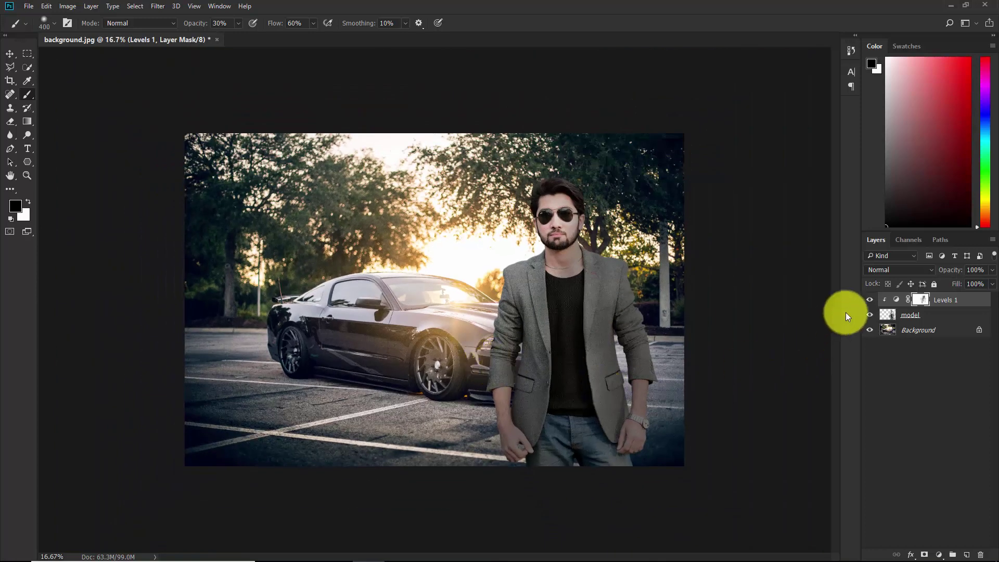
pyautogui.click(869, 298)
pyautogui.click(869, 298)
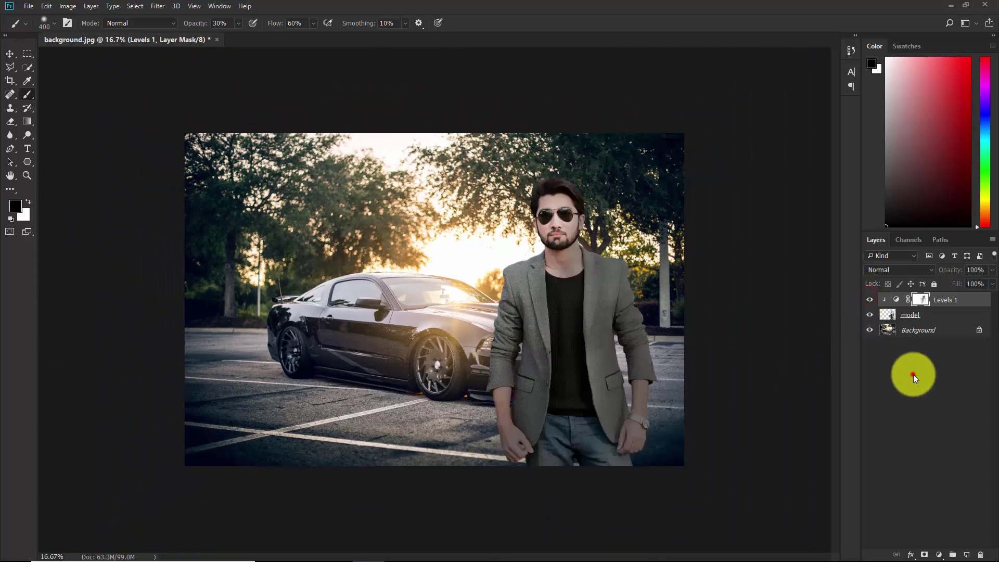
# Add a new empty layer above the Levels layer and clip it to the model layer.
pyautogui.click(914, 376)
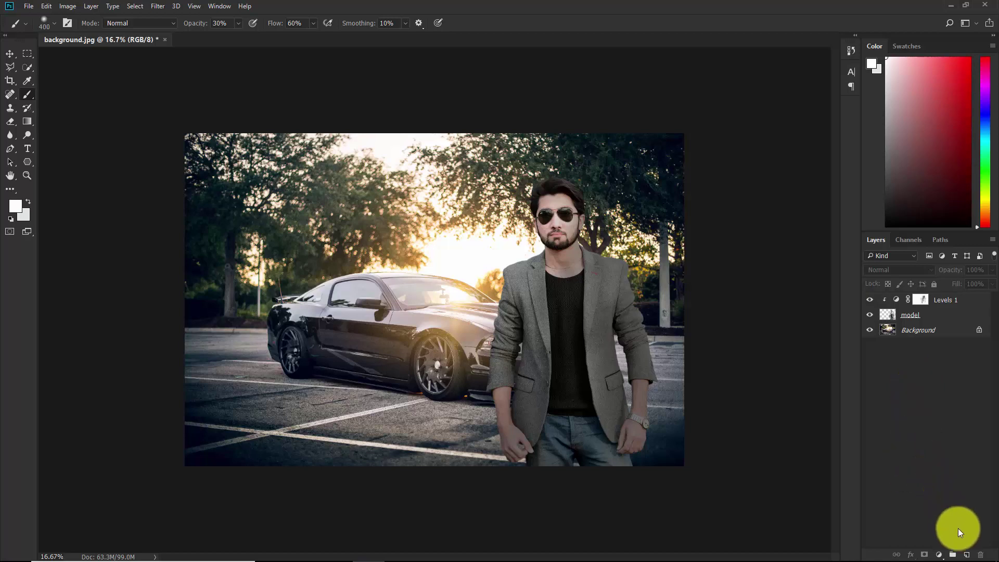
pyautogui.click(969, 555)
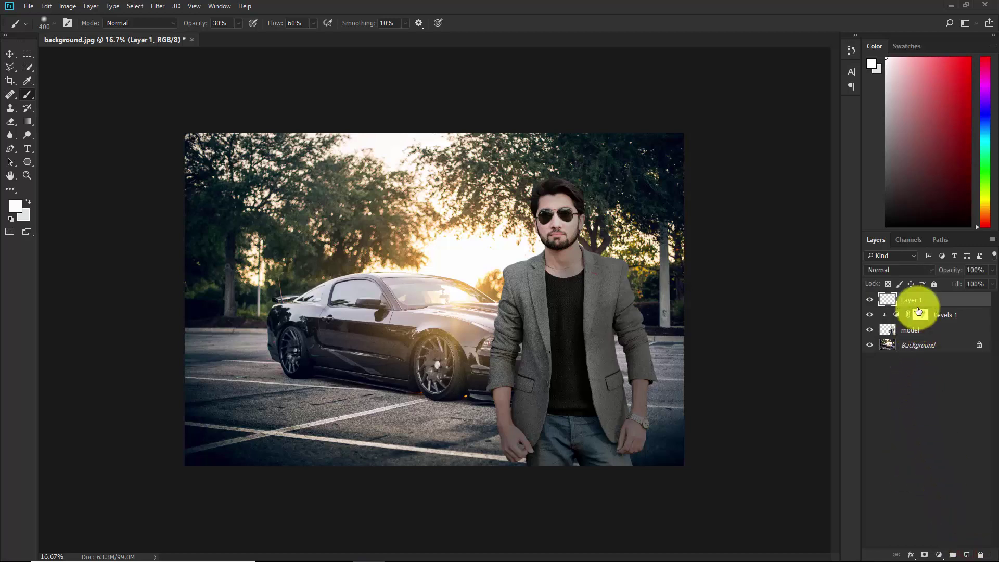
pyautogui.rightClick(920, 301)
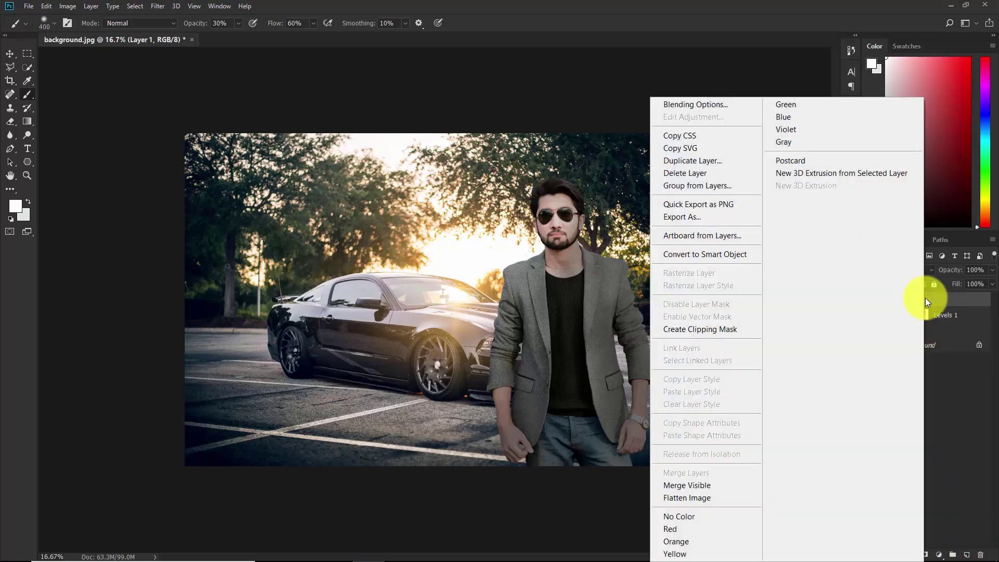
pyautogui.click(714, 332)
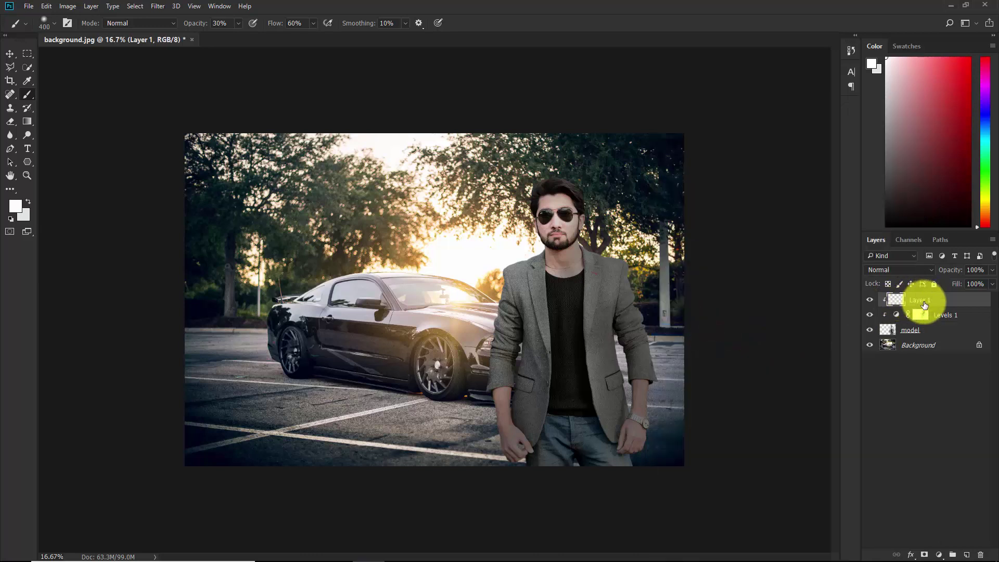
# Fill the new clipped layer with 50% Gray at 100% opacity and set its blend mode to Hard Light.
pyautogui.click(47, 7)
pyautogui.click(65, 204)
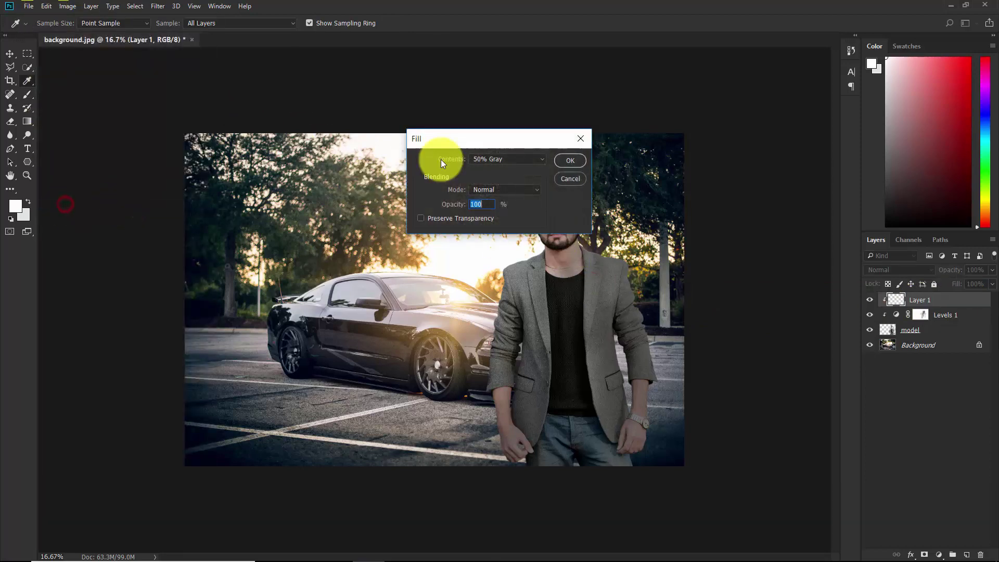
pyautogui.click(487, 158)
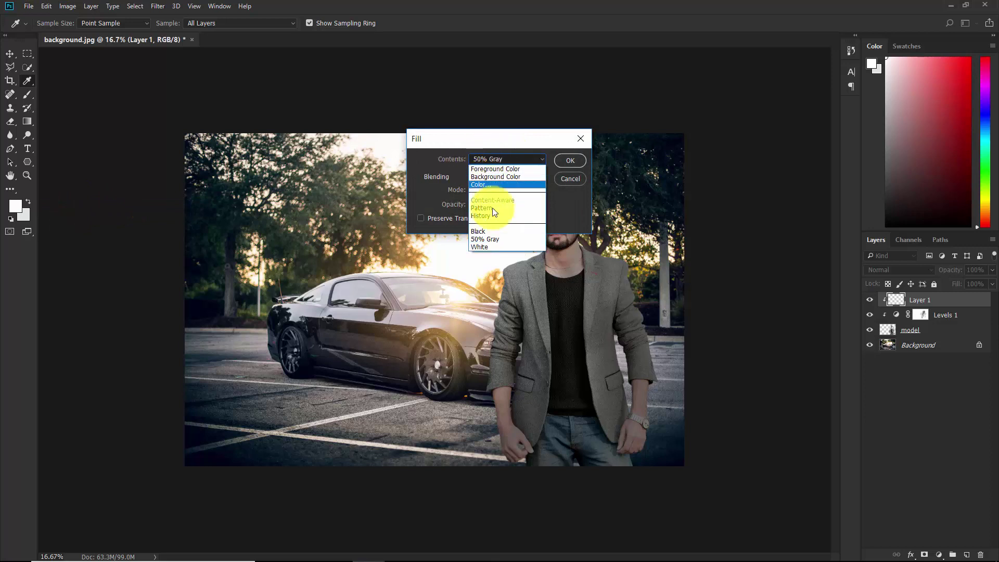
pyautogui.click(486, 239)
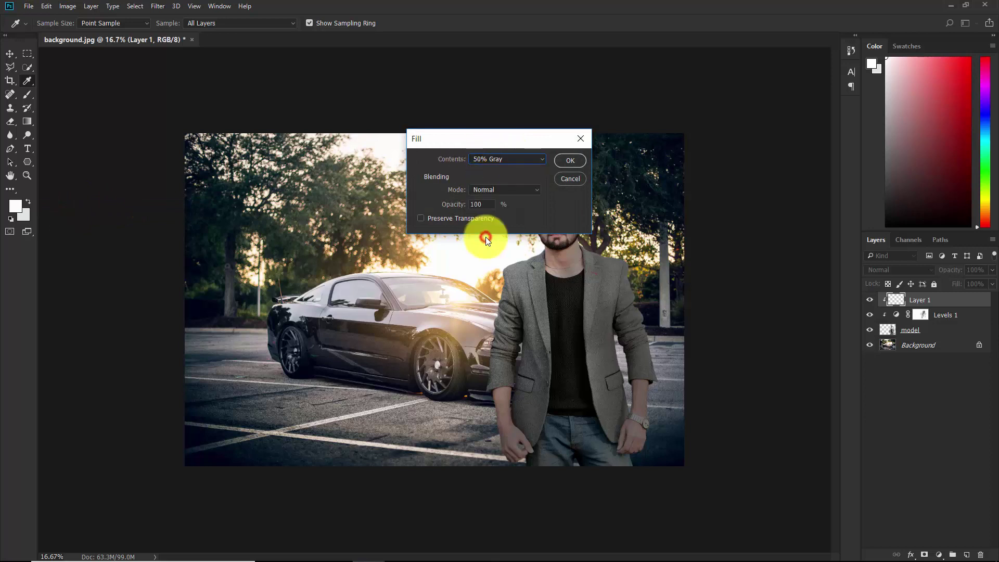
pyautogui.click(573, 161)
pyautogui.press('b')
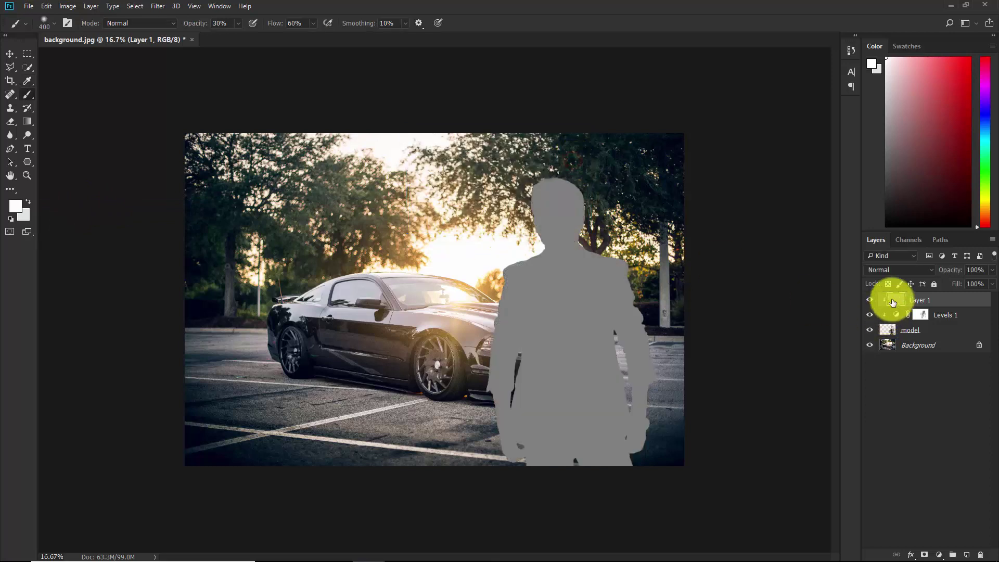
pyautogui.click(886, 269)
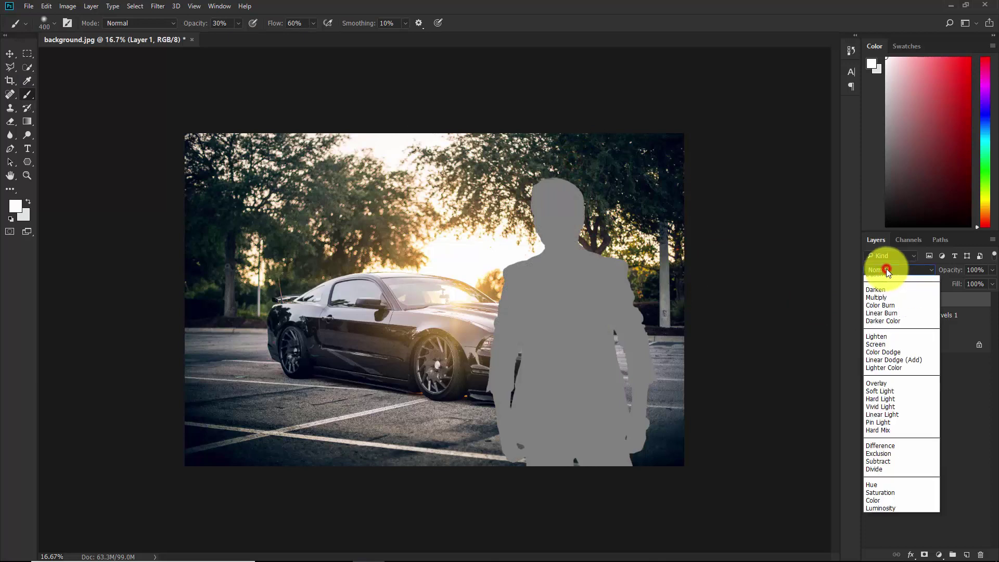
pyautogui.click(873, 398)
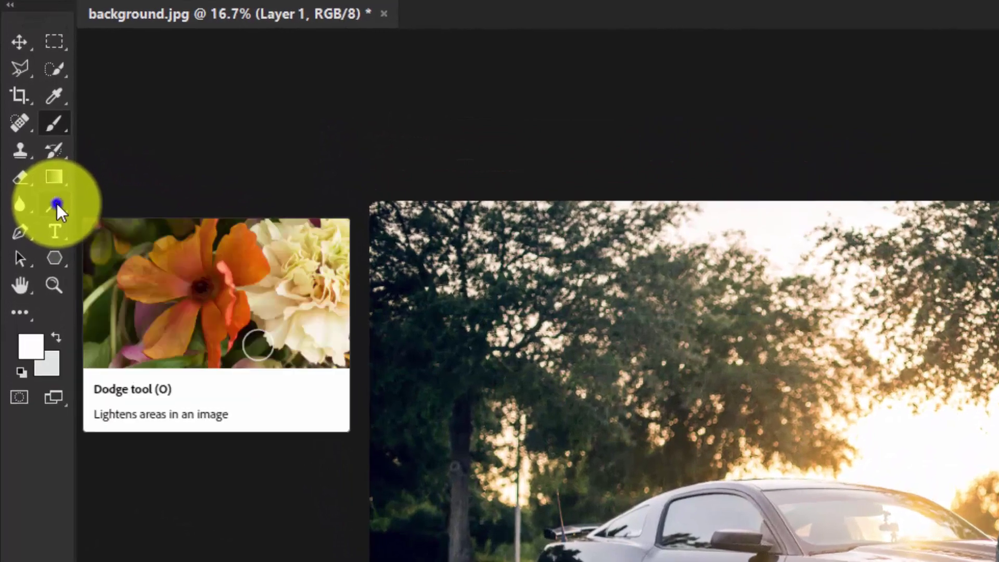
# Dodge the man's hair on the gray layer with the Dodge tool, midtones, 50% exposure, using 300 and 200 px brushes.
pyautogui.click(54, 196)
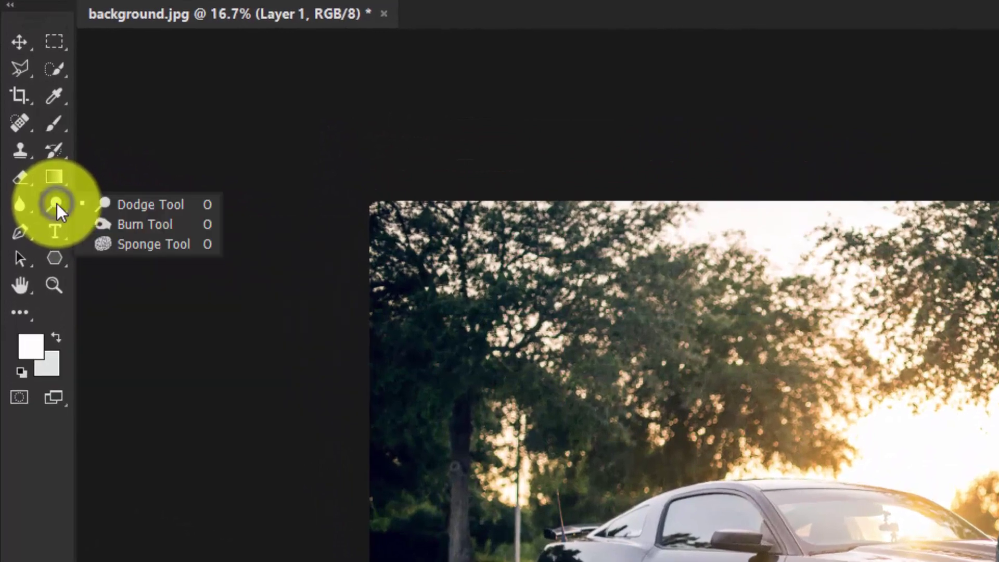
pyautogui.click(157, 204)
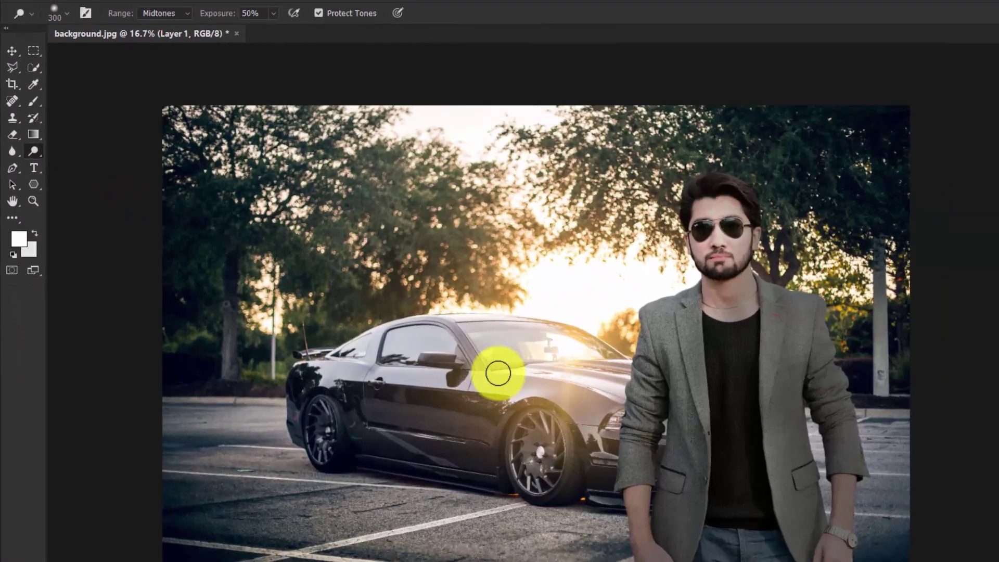
pyautogui.hotkey('ctrl', '+')
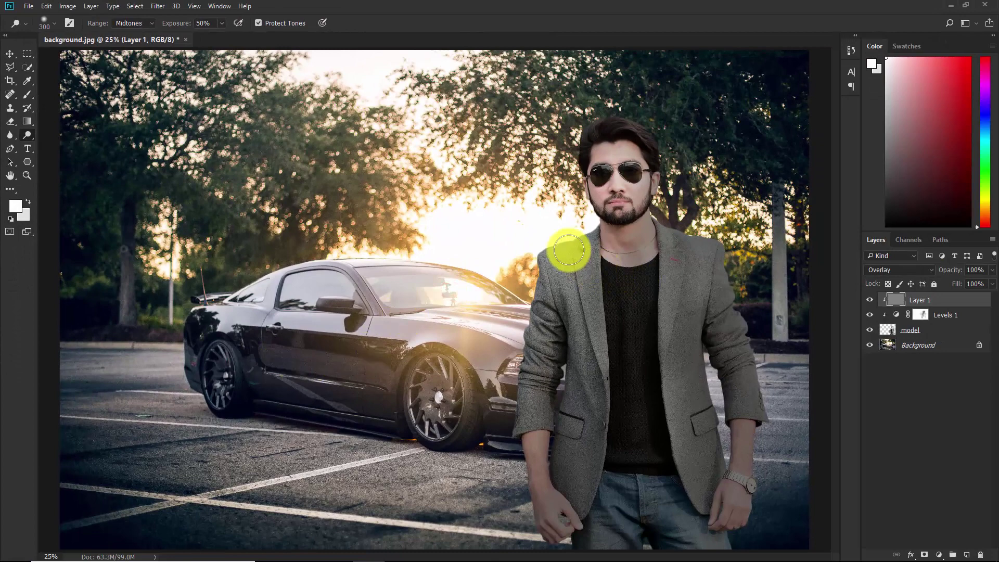
pyautogui.press(']')
pyautogui.press(']')
pyautogui.press('[')
pyautogui.press('[')
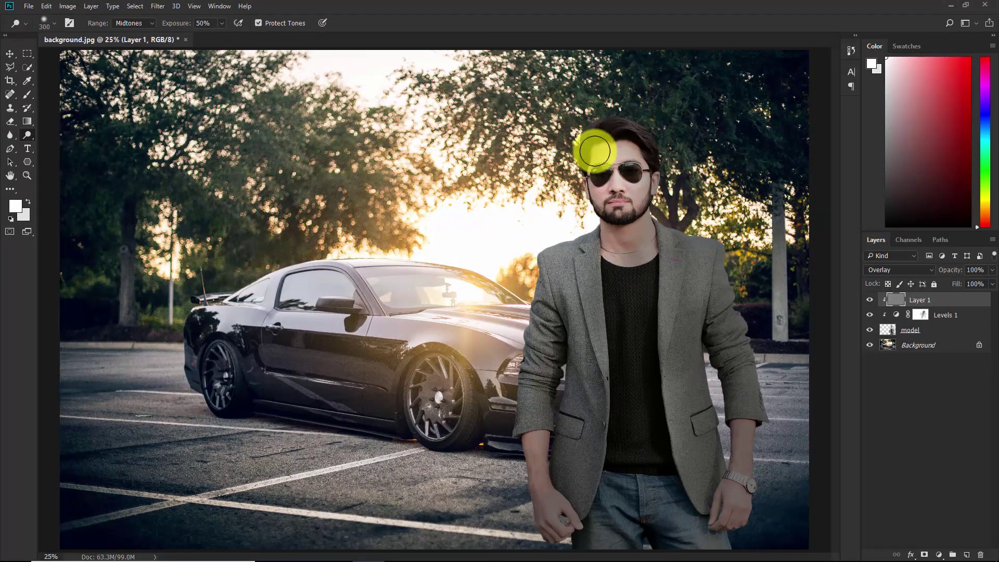
pyautogui.moveTo(595, 151)
pyautogui.mouseDown()
pyautogui.moveTo(594, 132)
pyautogui.moveTo(633, 123)
pyautogui.moveTo(547, 136)
pyautogui.mouseUp()
pyautogui.press('[')
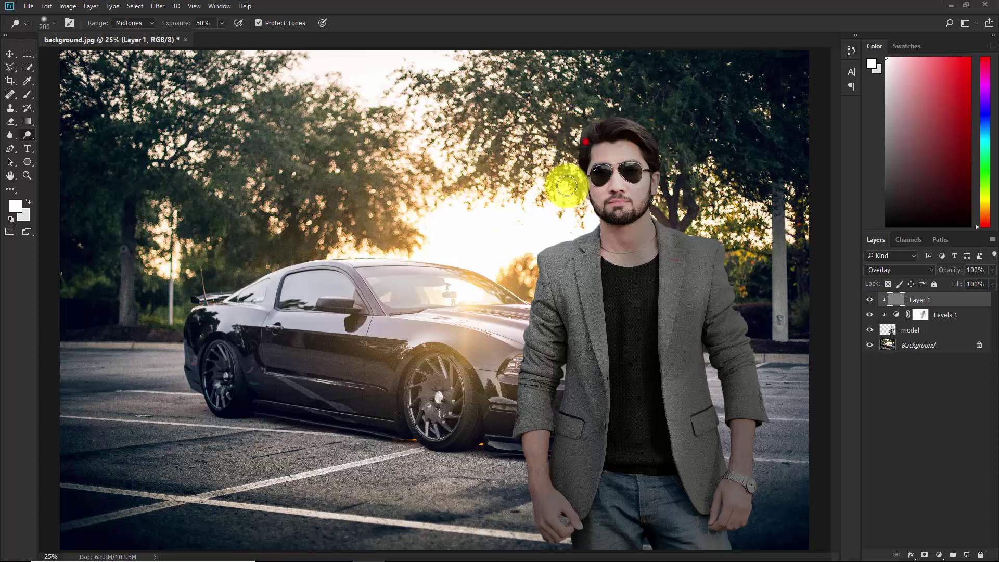
pyautogui.moveTo(581, 139)
pyautogui.mouseDown()
pyautogui.moveTo(626, 122)
pyautogui.moveTo(667, 148)
pyautogui.moveTo(675, 178)
pyautogui.mouseUp()
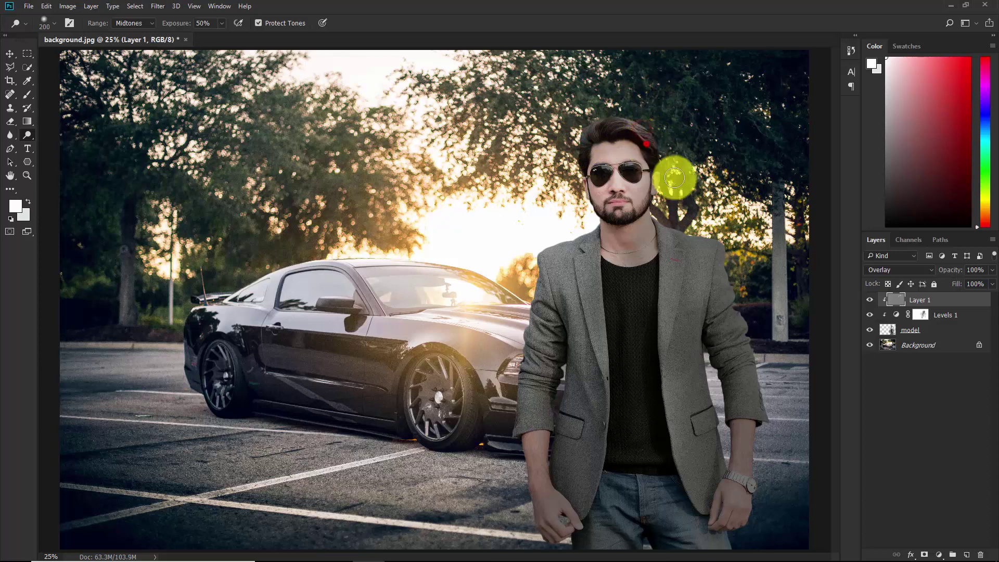
# Dodge the sun-facing cheek with a 200 px brush and the sun-facing jacket sleeve with a 600 px brush.
pyautogui.click(594, 179)
pyautogui.moveTo(594, 180)
pyautogui.mouseDown()
pyautogui.moveTo(601, 223)
pyautogui.moveTo(613, 208)
pyautogui.moveTo(601, 205)
pyautogui.moveTo(614, 165)
pyautogui.moveTo(557, 213)
pyautogui.moveTo(610, 176)
pyautogui.moveTo(565, 271)
pyautogui.moveTo(576, 234)
pyautogui.mouseUp()
pyautogui.press(']')
pyautogui.press(']')
pyautogui.press(']')
pyautogui.press(']')
pyautogui.press(']')
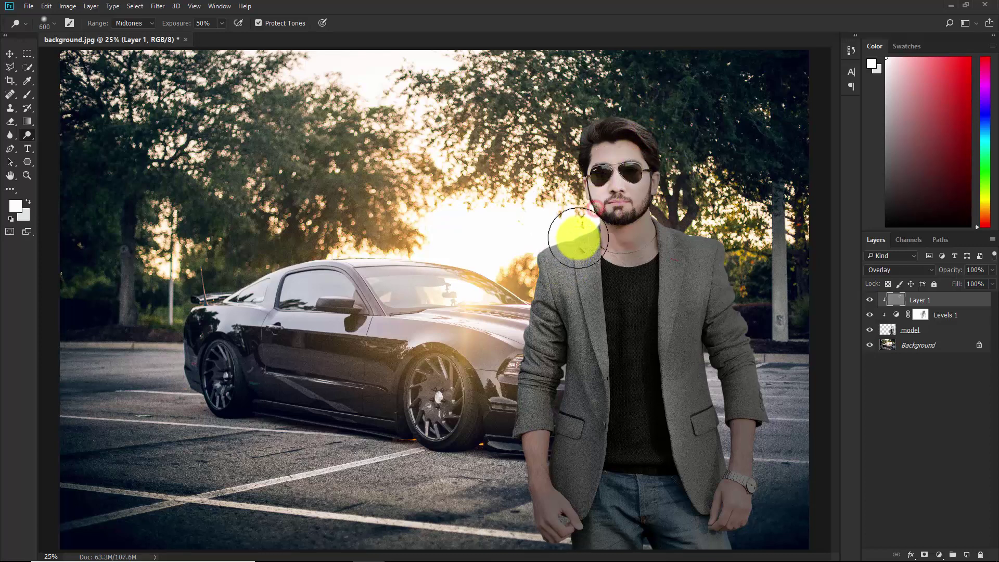
pyautogui.moveTo(555, 284); pyautogui.dragTo(529, 319)
pyautogui.click(539, 328)
# Dodge the sun-facing forearm below the rolled sleeve with a 400 px brush.
pyautogui.press('[')
pyautogui.press('[')
pyautogui.press('[')
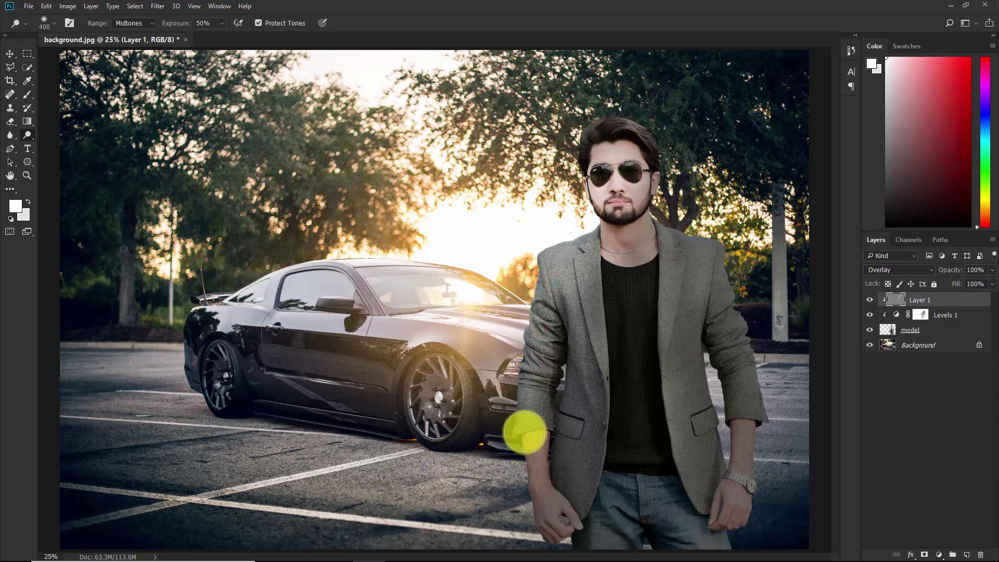
pyautogui.moveTo(524, 442)
pyautogui.mouseDown()
pyautogui.moveTo(509, 475)
pyautogui.moveTo(519, 471)
pyautogui.moveTo(522, 487)
pyautogui.mouseUp()
# Dodge the jacket's front edge, the black shirt, the far lapel and the neckline with brushes between 500 and 250 px.
pyautogui.press(']')
pyautogui.press(']')
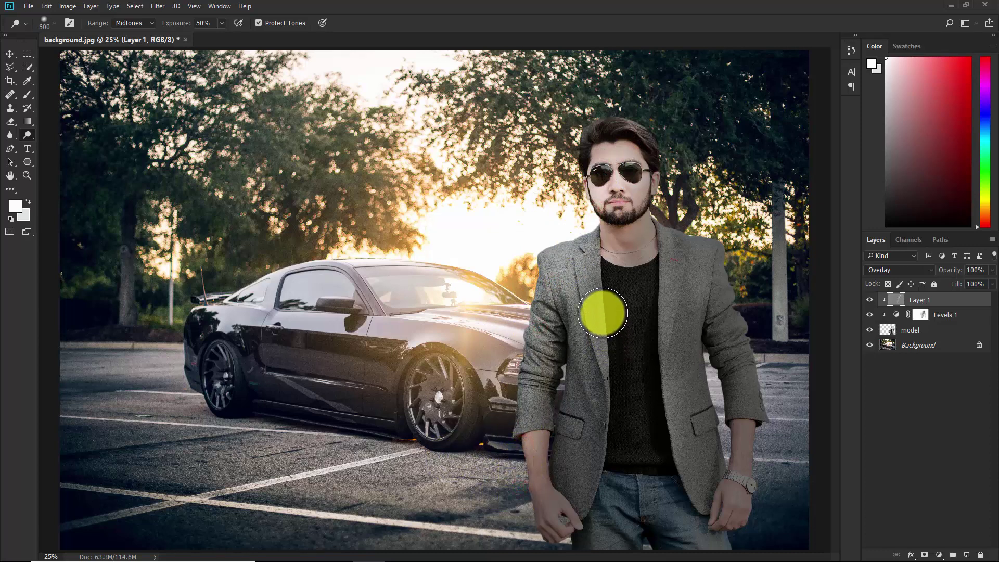
pyautogui.moveTo(602, 332); pyautogui.dragTo(605, 432)
pyautogui.moveTo(594, 468); pyautogui.dragTo(590, 474)
pyautogui.moveTo(657, 316)
pyautogui.mouseDown()
pyautogui.moveTo(650, 404)
pyautogui.moveTo(639, 413)
pyautogui.mouseUp()
pyautogui.moveTo(661, 270)
pyautogui.mouseDown()
pyautogui.moveTo(642, 338)
pyautogui.moveTo(634, 290)
pyautogui.moveTo(602, 251)
pyautogui.mouseUp()
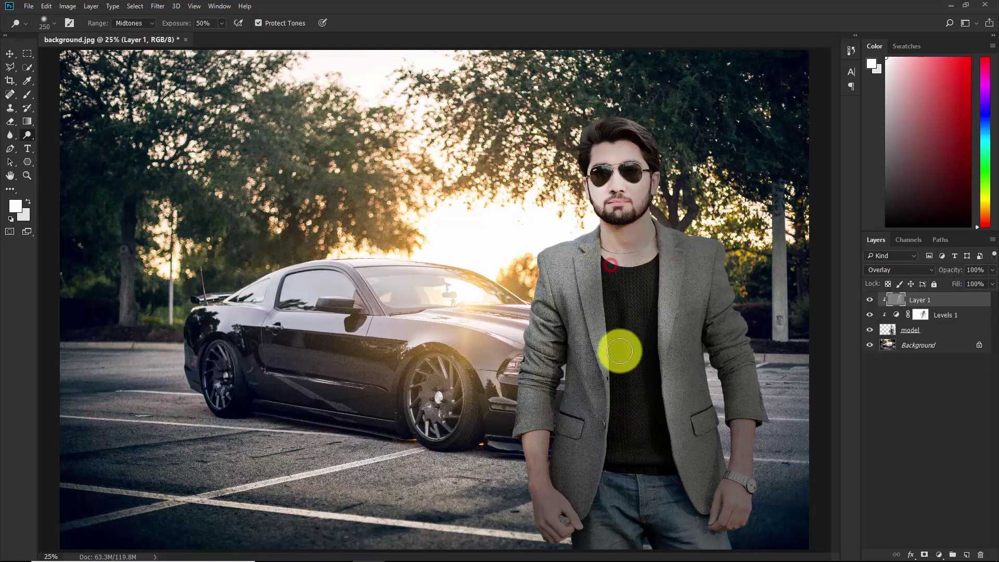
# Dodge the face around the sunglasses and the sun-facing temple with a brush of up to 300 px.
pyautogui.press(']')
pyautogui.press(']')
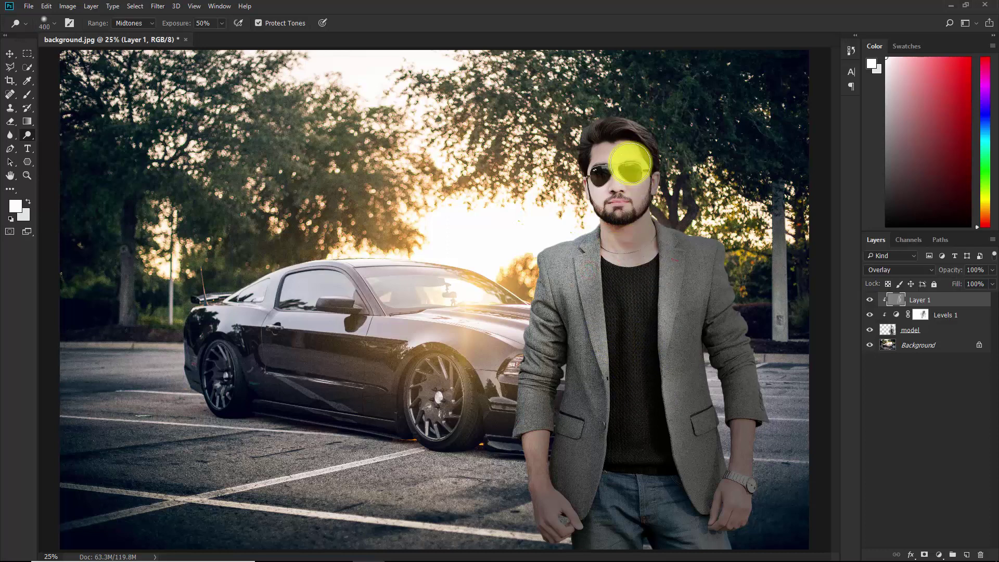
pyautogui.press('[')
pyautogui.press('[')
pyautogui.click(624, 172)
pyautogui.press(']')
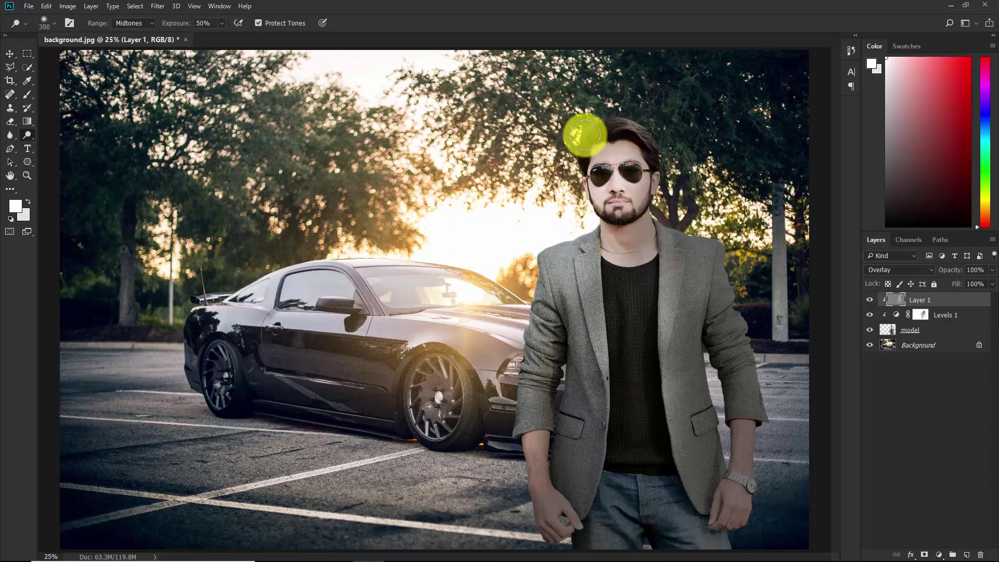
pyautogui.click(583, 164)
# Dodge the outer edge of the sun-facing sleeve and the sun-facing side of the hair again with a 300 px brush.
pyautogui.moveTo(551, 283); pyautogui.dragTo(511, 401)
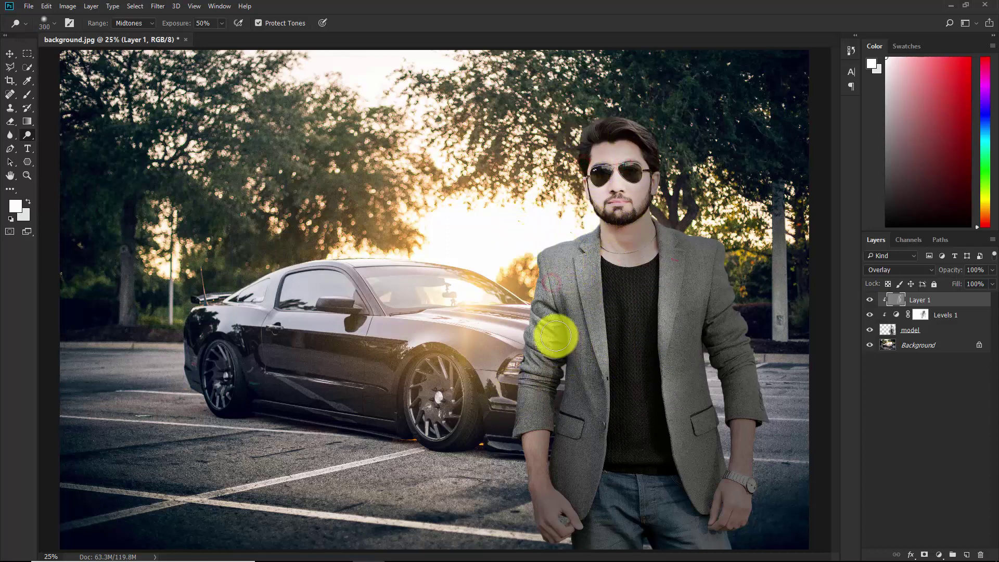
pyautogui.moveTo(543, 347); pyautogui.dragTo(464, 422)
pyautogui.moveTo(521, 306); pyautogui.dragTo(475, 373)
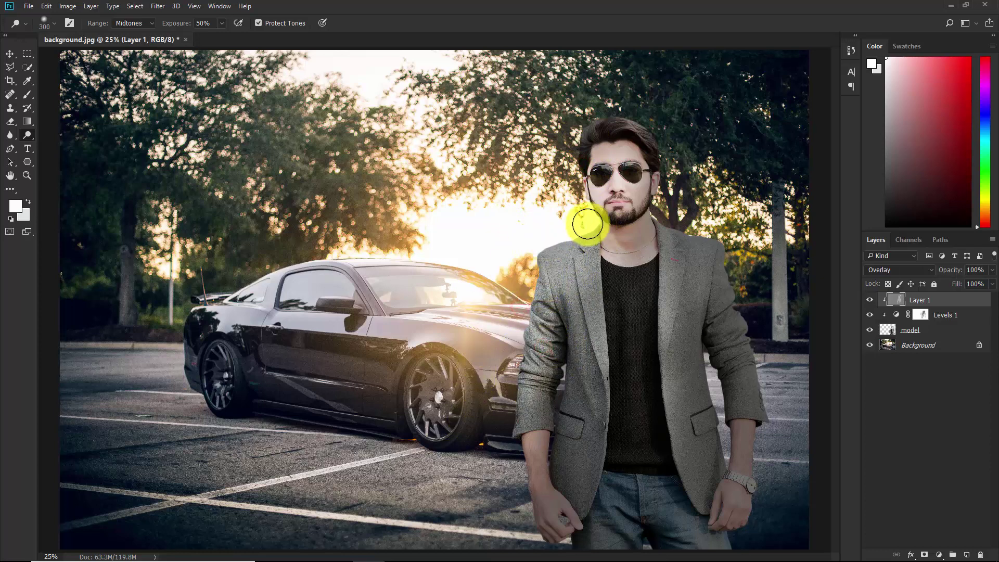
pyautogui.moveTo(589, 139)
pyautogui.mouseDown()
pyautogui.moveTo(489, 222)
pyautogui.moveTo(393, 251)
pyautogui.mouseUp()
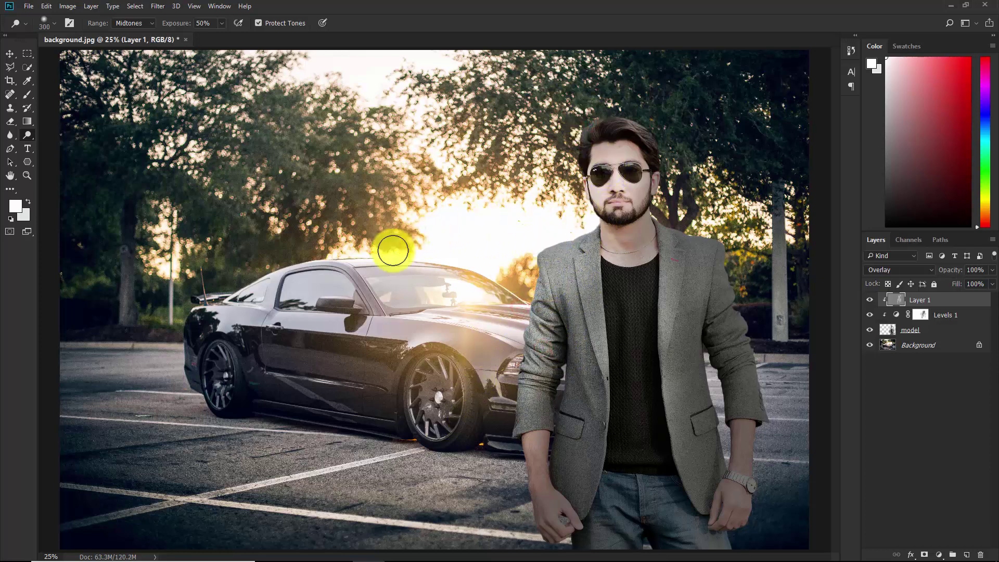
# Reduce the dodged gray layer's opacity to 86% and compare the man with the layer hidden and shown.
pyautogui.hotkey('ctrl', '-')
pyautogui.hotkey('ctrl', '-')
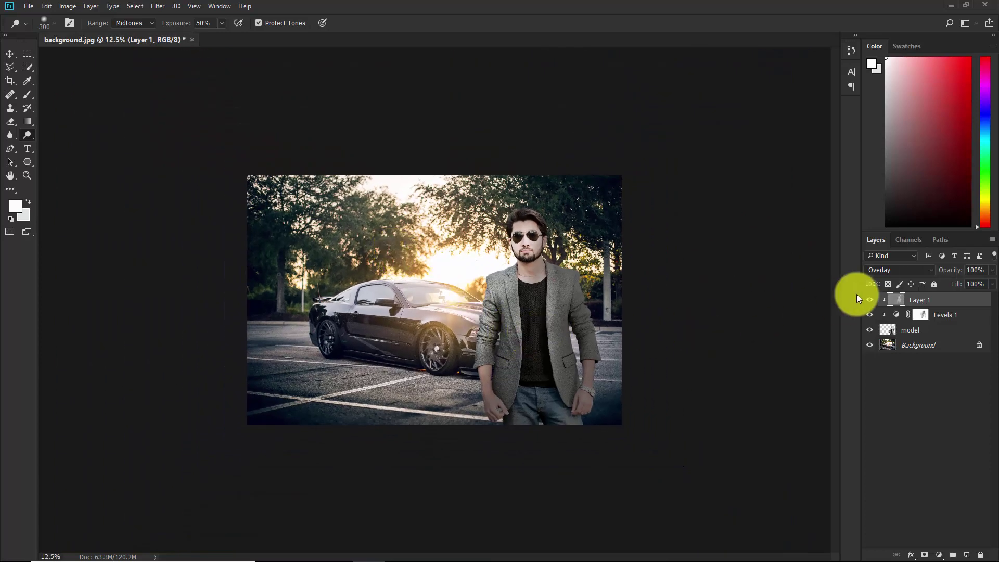
pyautogui.click(869, 300)
pyautogui.click(870, 300)
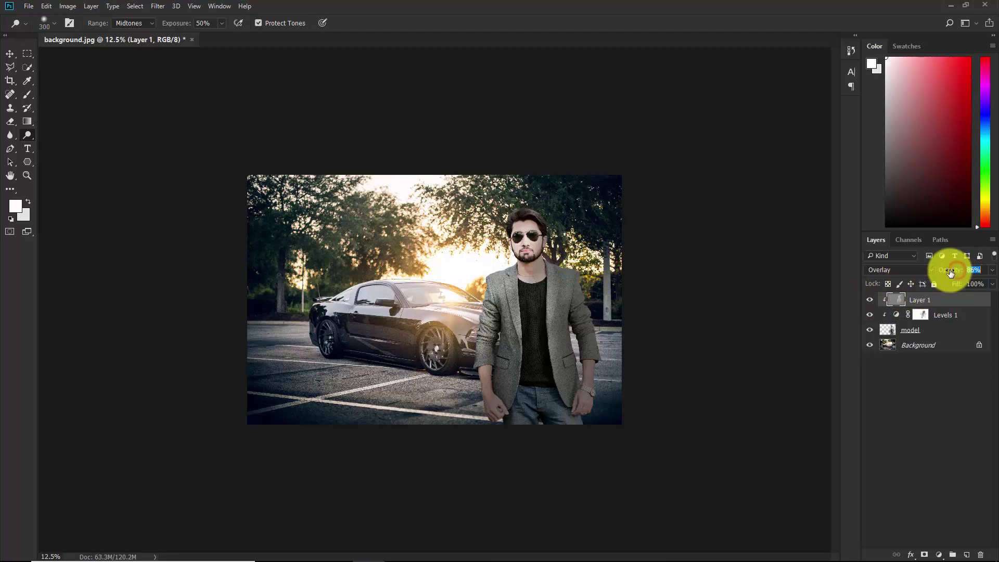
pyautogui.click(870, 300)
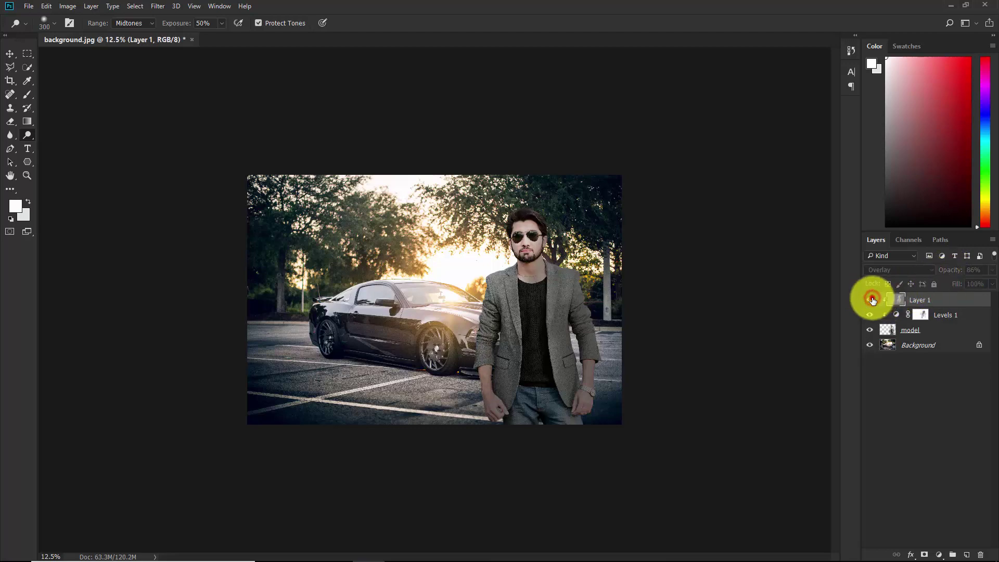
pyautogui.click(870, 300)
pyautogui.click(908, 412)
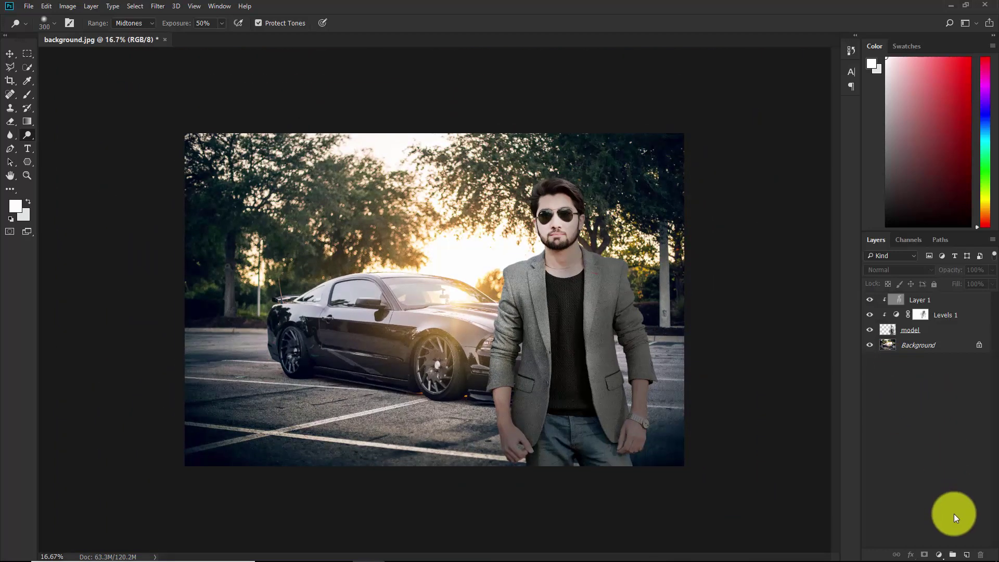
# Add a new empty layer above the dodged gray layer and clip it to the model layer.
pyautogui.click(968, 557)
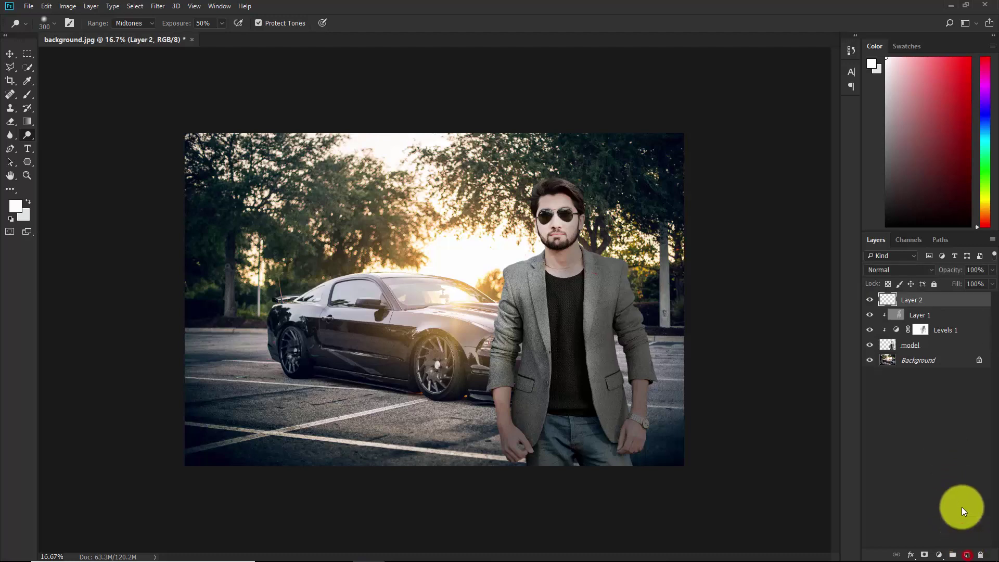
pyautogui.rightClick(930, 300)
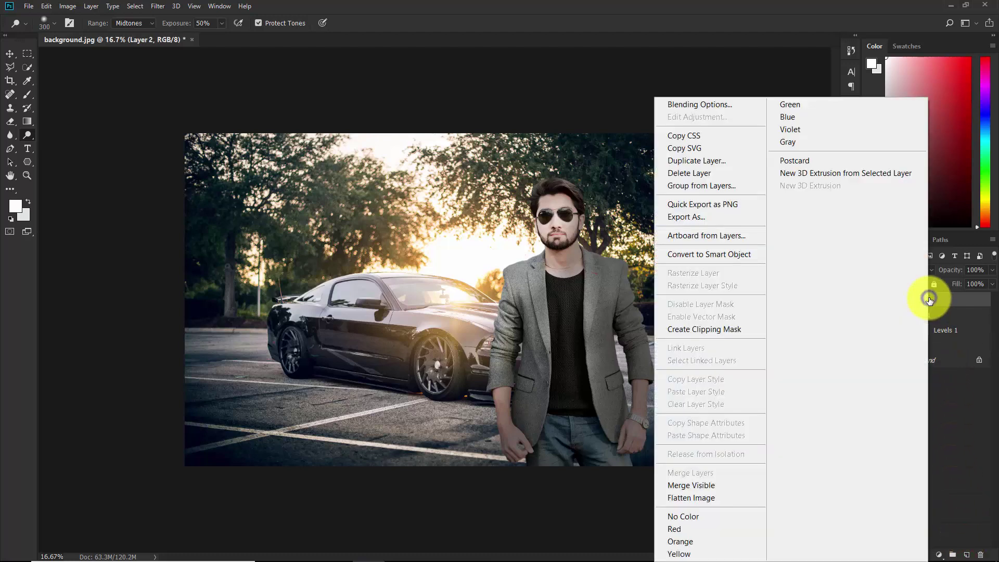
pyautogui.click(725, 329)
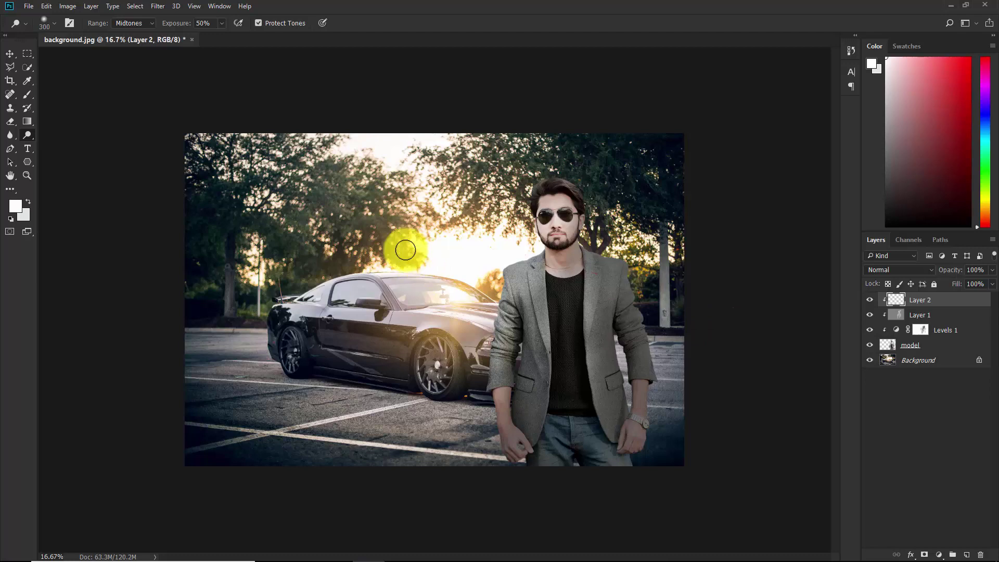
# Switch to the Brush tool and sample a warm orange from the sunset glow beside the man's shoulder as foreground color.
pyautogui.hotkey('ctrl', '+')
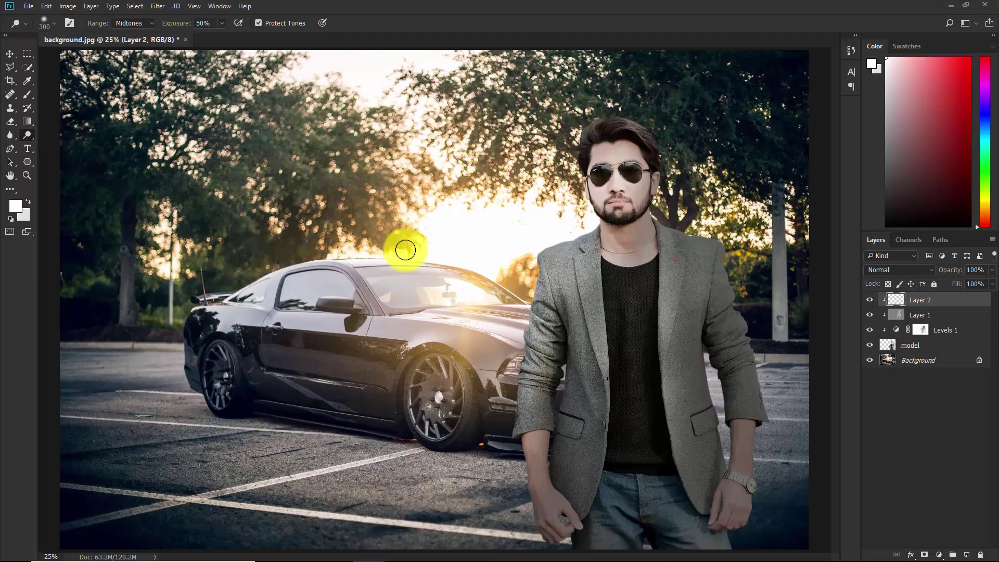
pyautogui.rightClick(25, 99)
pyautogui.click(71, 95)
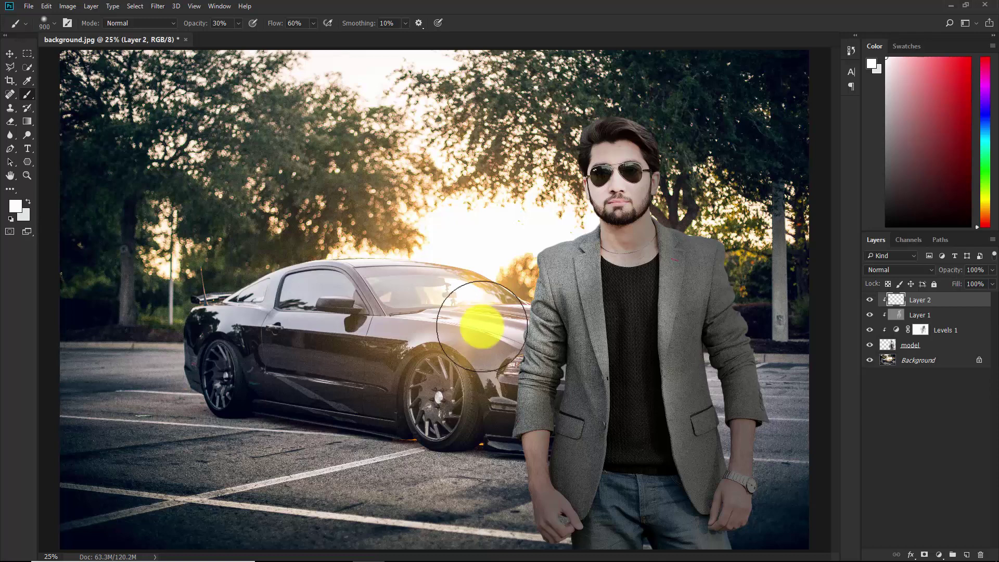
pyautogui.click(481, 325)
pyautogui.keyDown('alt'); pyautogui.click(505, 248); pyautogui.keyUp('alt')
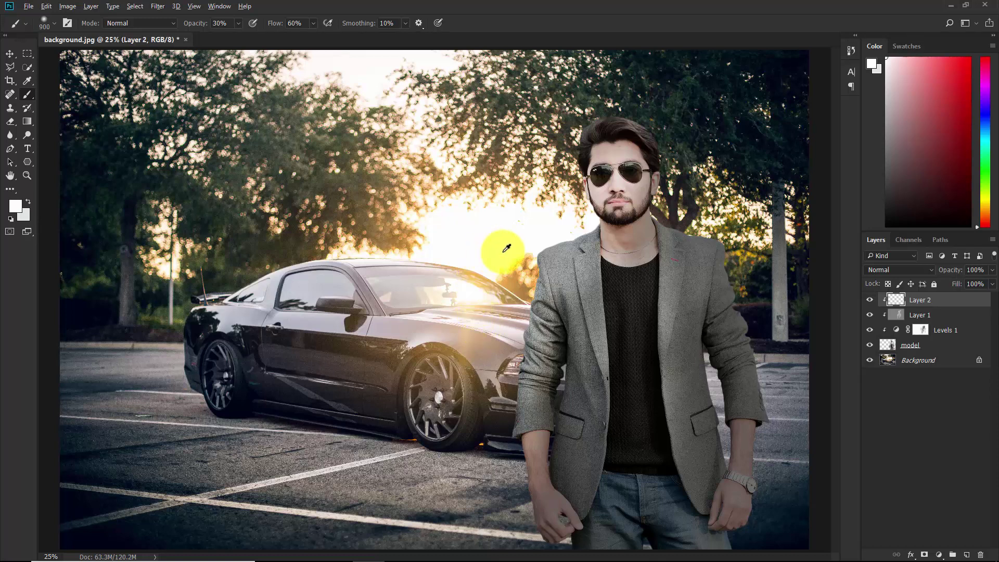
pyautogui.keyDown('alt'); pyautogui.click(530, 276); pyautogui.keyUp('alt')
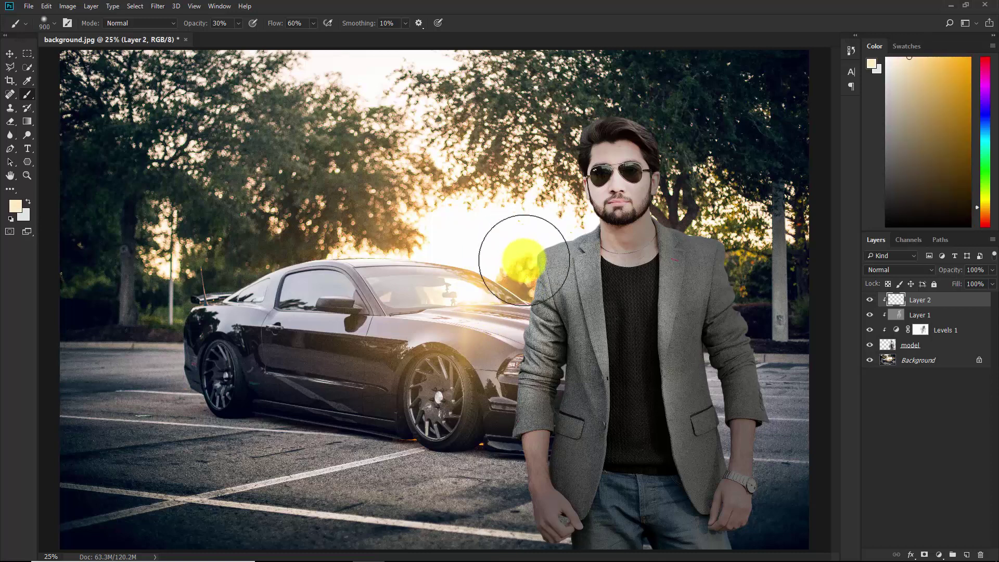
pyautogui.keyDown('alt'); pyautogui.click(524, 277); pyautogui.keyUp('alt')
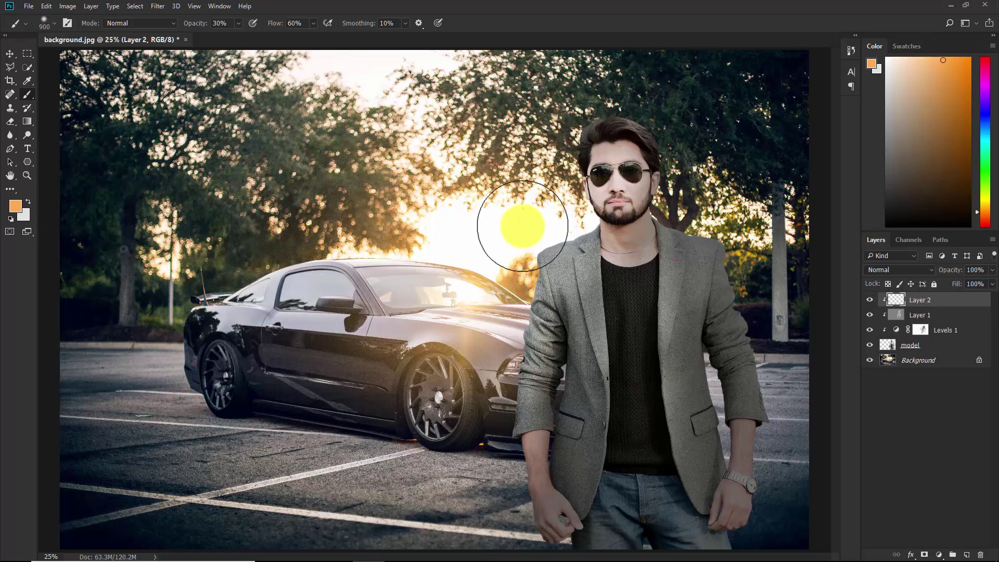
# Paint orange over the man's head, jacket, shirt and sun-facing arm with a 1300 px brush at 100% opacity and 60% flow.
pyautogui.press(']')
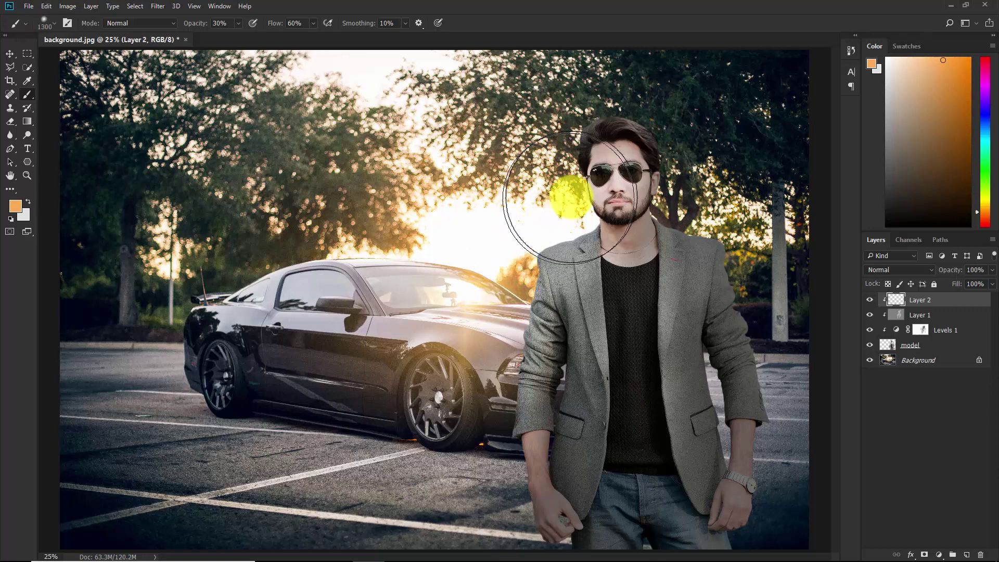
pyautogui.click(576, 194)
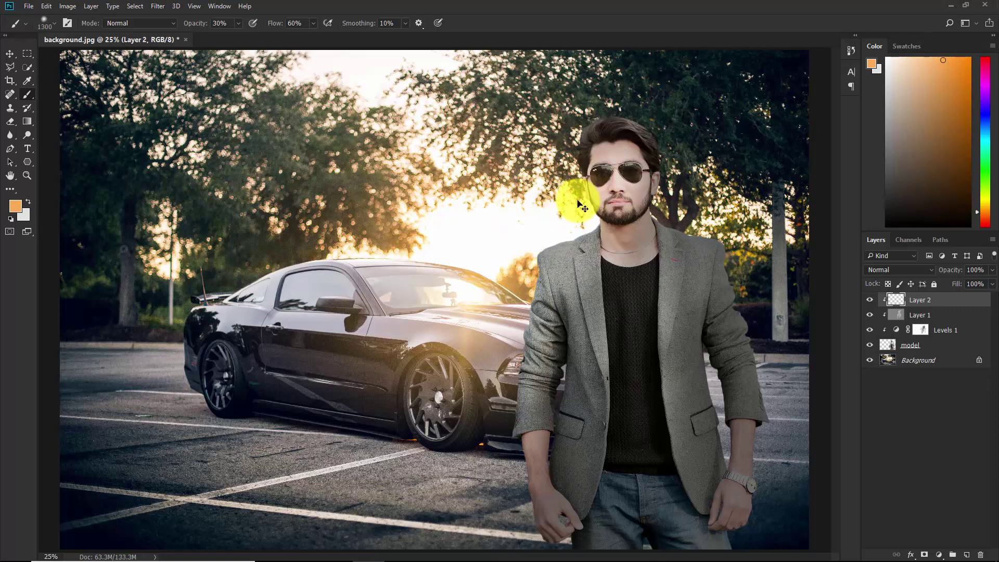
pyautogui.moveTo(193, 23); pyautogui.dragTo(345, 39)
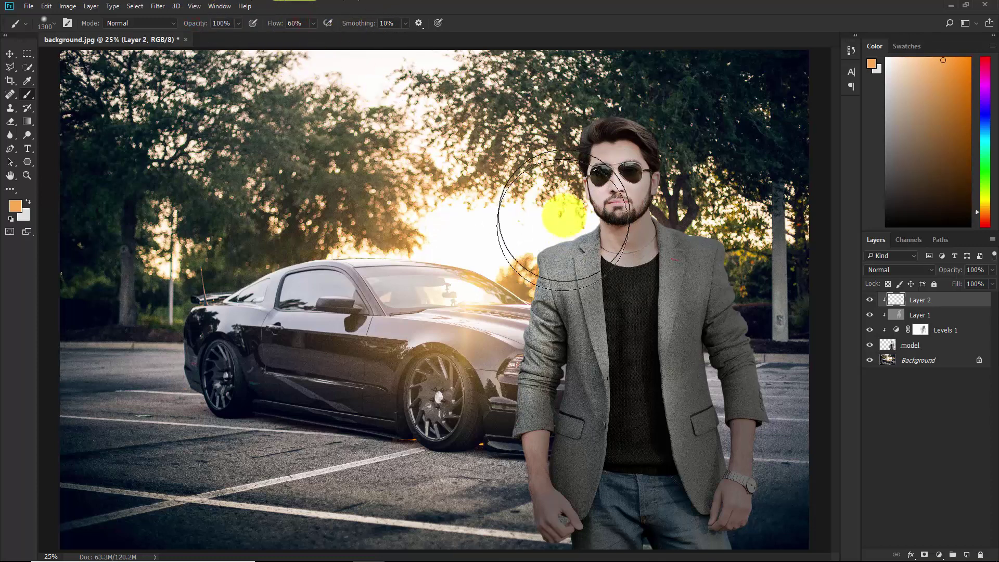
pyautogui.click(580, 188)
pyautogui.moveTo(550, 248)
pyautogui.mouseDown()
pyautogui.moveTo(527, 349)
pyautogui.moveTo(480, 441)
pyautogui.moveTo(508, 441)
pyautogui.moveTo(501, 472)
pyautogui.moveTo(476, 494)
pyautogui.mouseUp()
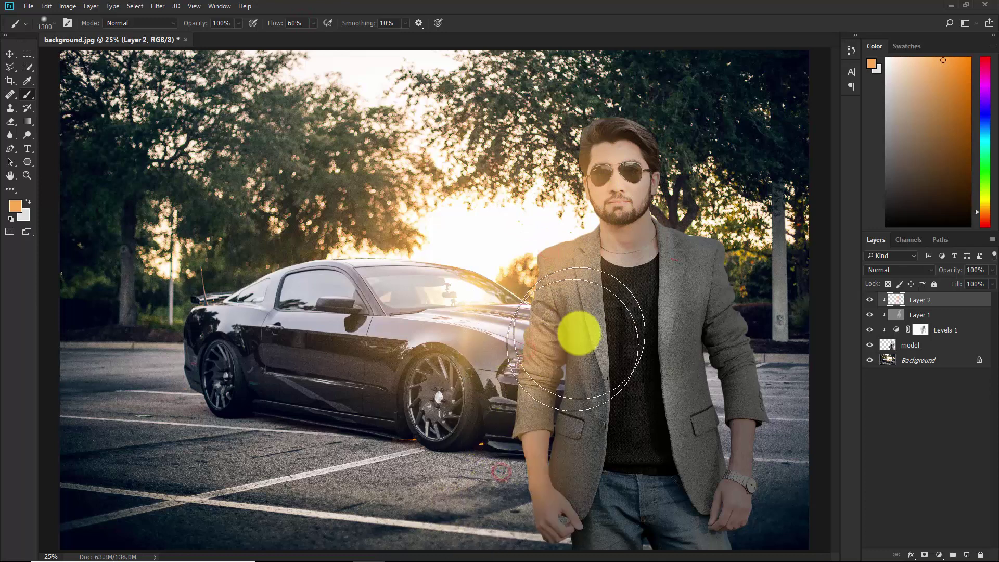
pyautogui.moveTo(580, 335)
pyautogui.mouseDown()
pyautogui.moveTo(647, 310)
pyautogui.moveTo(654, 335)
pyautogui.moveTo(658, 262)
pyautogui.moveTo(653, 276)
pyautogui.moveTo(623, 232)
pyautogui.moveTo(620, 154)
pyautogui.moveTo(562, 275)
pyautogui.moveTo(555, 397)
pyautogui.moveTo(489, 482)
pyautogui.mouseUp()
pyautogui.click(702, 368)
pyautogui.moveTo(703, 368)
pyautogui.mouseDown()
pyautogui.moveTo(688, 402)
pyautogui.moveTo(699, 396)
pyautogui.moveTo(690, 417)
pyautogui.moveTo(533, 514)
pyautogui.moveTo(550, 502)
pyautogui.moveTo(623, 549)
pyautogui.mouseUp()
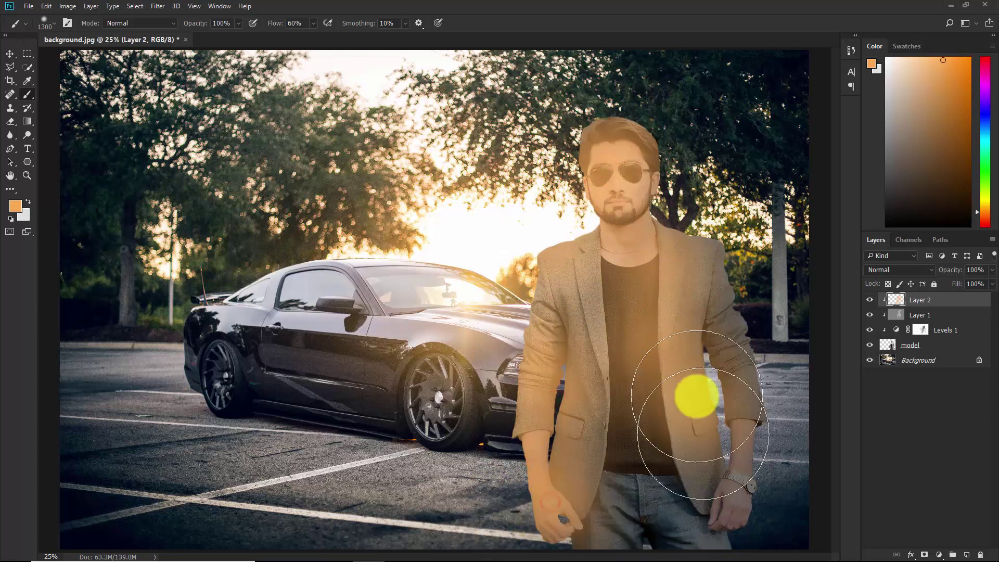
# Set the orange paint layer's blend mode to Overlay.
pyautogui.click(879, 271)
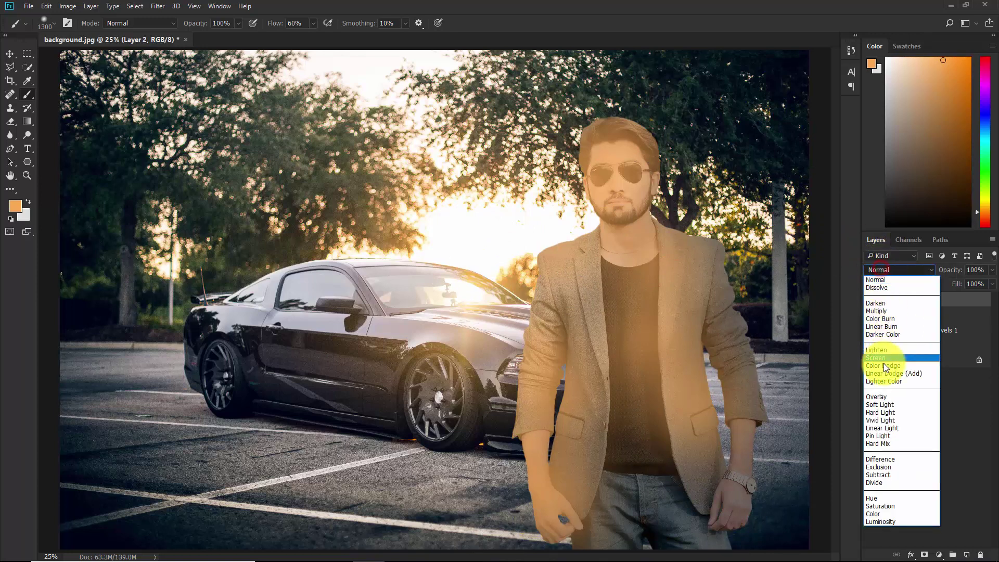
pyautogui.click(880, 396)
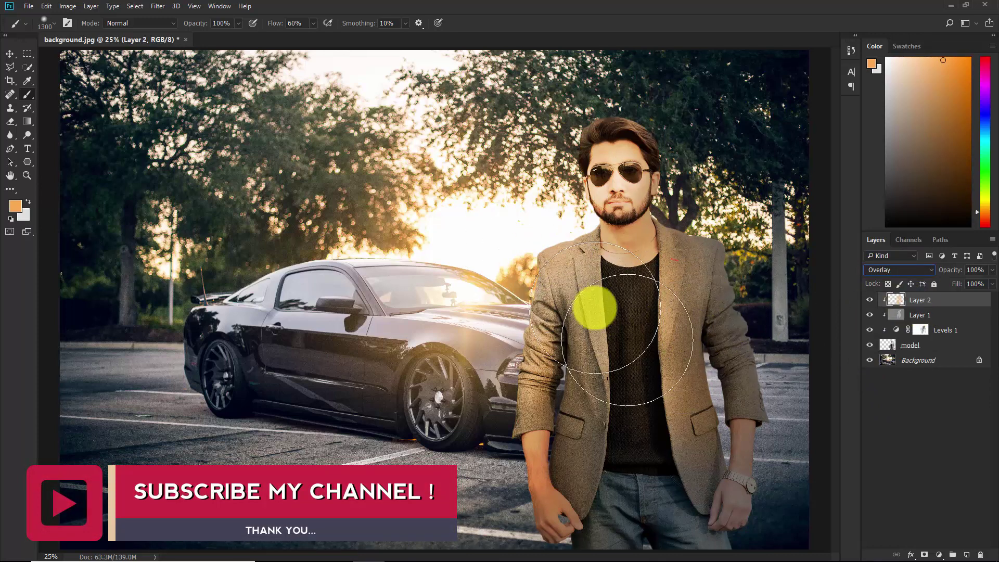
pyautogui.hotkey('ctrl', '-')
pyautogui.hotkey('ctrl', '-')
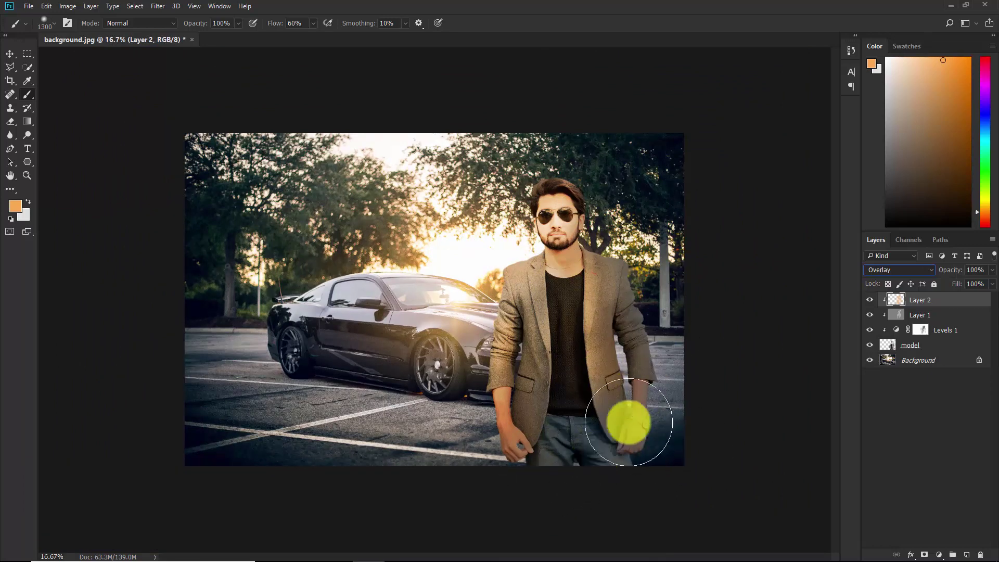
# In the orange layer's blending options, raise the Underlying Layer shadow slider under Blend If to 26.
pyautogui.rightClick(971, 302)
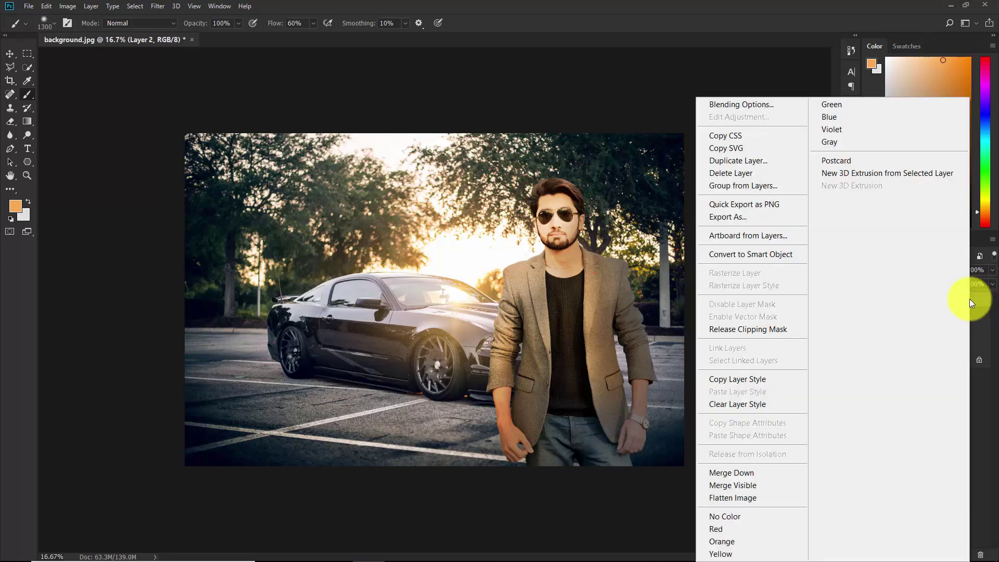
pyautogui.click(761, 104)
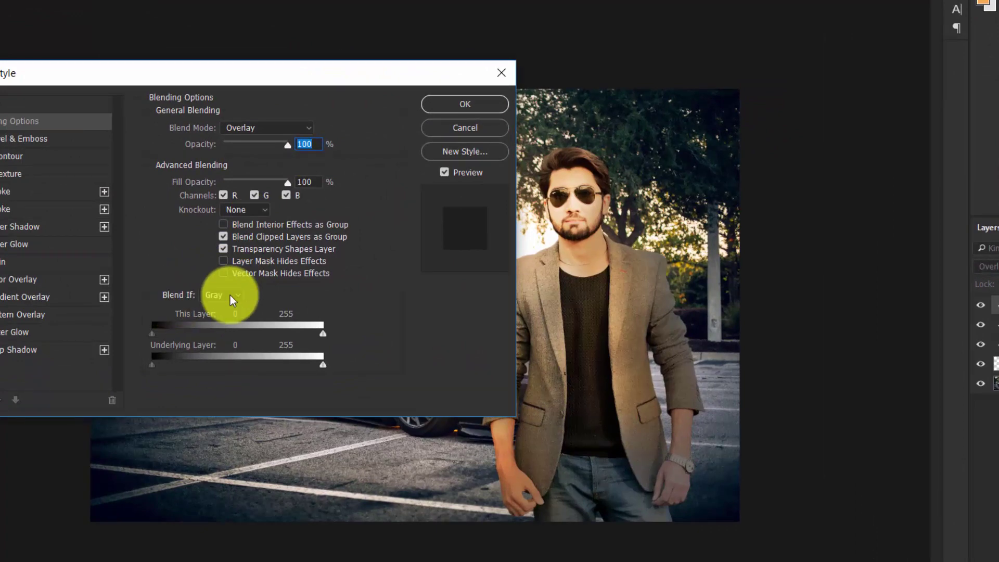
pyautogui.moveTo(333, 83); pyautogui.dragTo(271, 51)
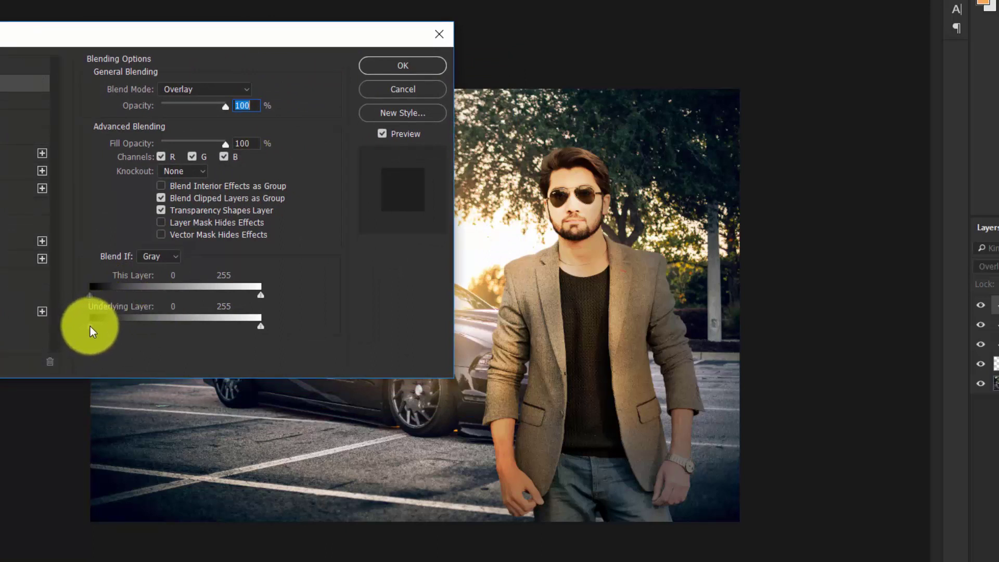
pyautogui.moveTo(90, 328); pyautogui.dragTo(145, 327)
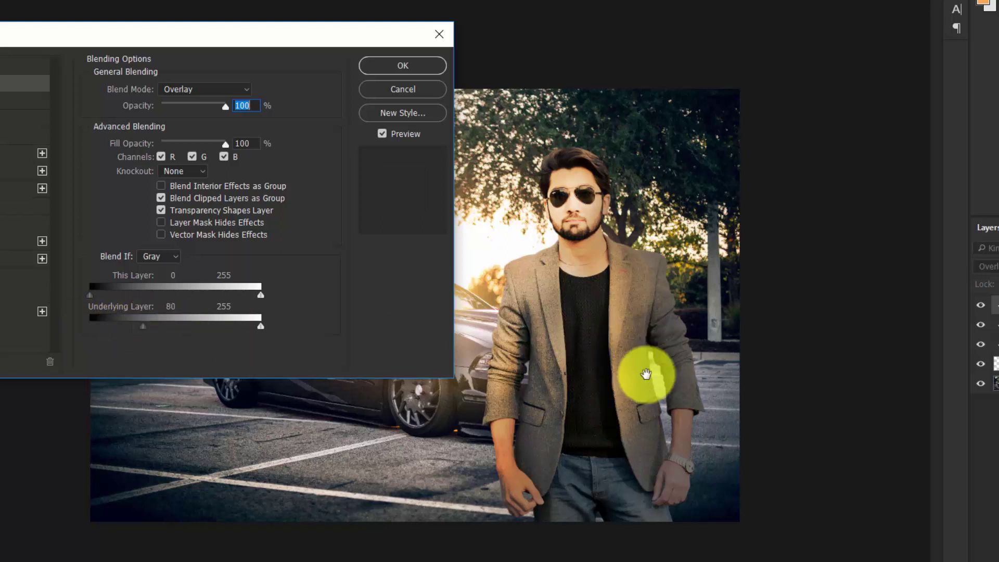
pyautogui.moveTo(145, 331)
pyautogui.mouseDown()
pyautogui.moveTo(198, 330)
pyautogui.moveTo(119, 336)
pyautogui.moveTo(134, 334)
pyautogui.mouseUp()
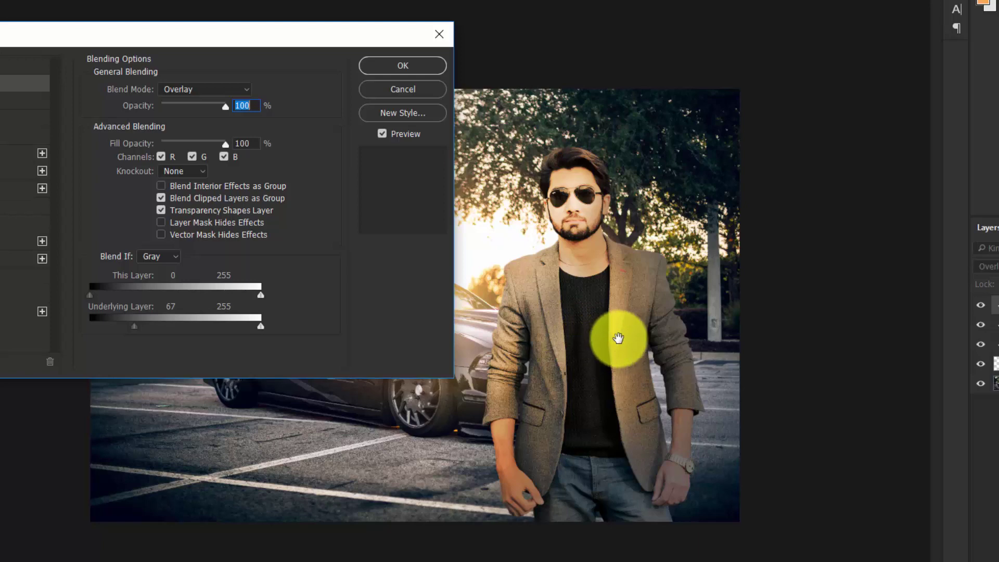
pyautogui.moveTo(135, 328); pyautogui.dragTo(115, 331)
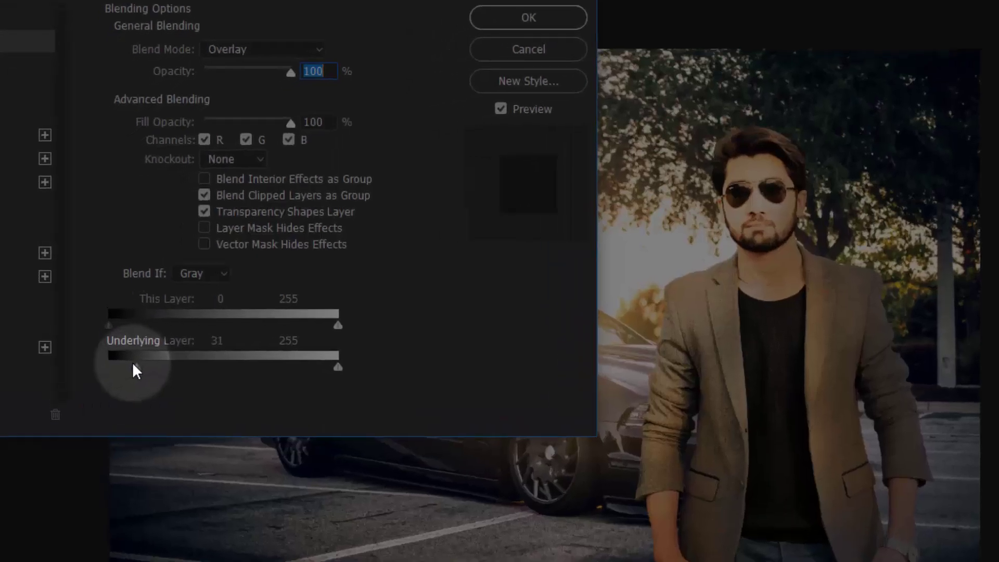
# Split the Underlying Layer shadow slider, setting its dark half to 12 and moving the other half far toward the highlights, and apply the blending.
pyautogui.press('alt')
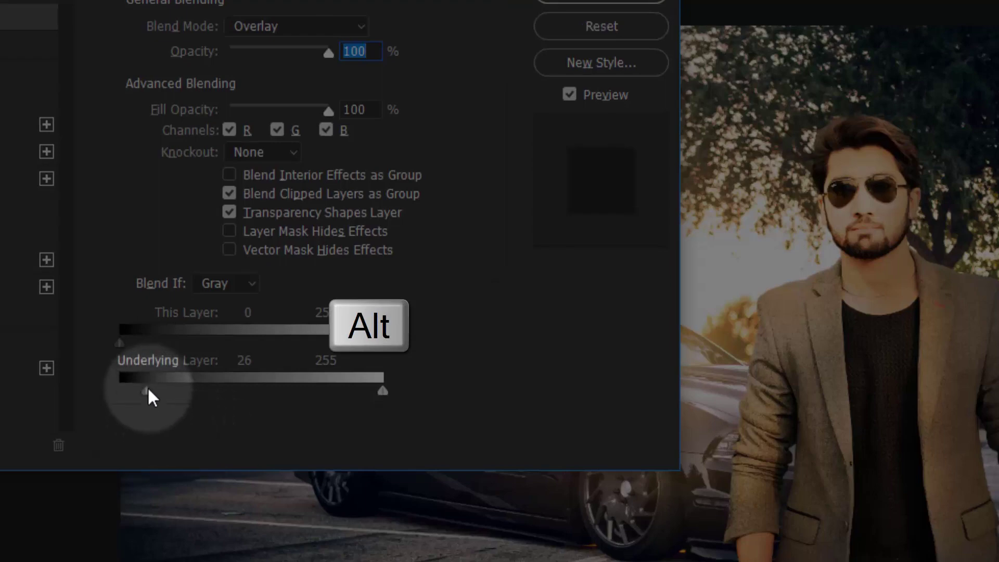
pyautogui.moveTo(147, 392); pyautogui.dragTo(145, 393)
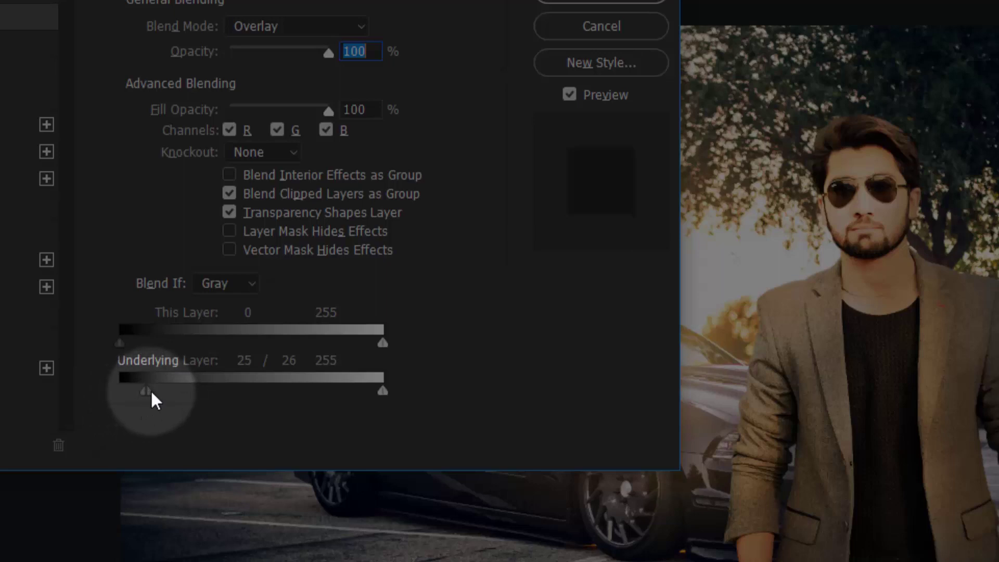
pyautogui.moveTo(148, 394); pyautogui.dragTo(309, 404)
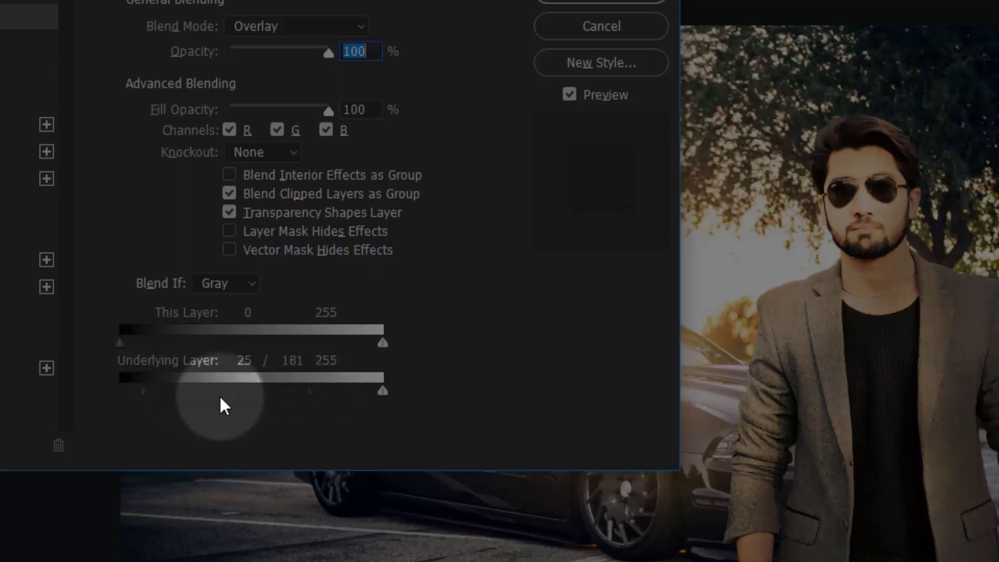
pyautogui.moveTo(147, 397)
pyautogui.mouseDown()
pyautogui.moveTo(120, 394)
pyautogui.moveTo(131, 394)
pyautogui.mouseUp()
pyautogui.moveTo(307, 394)
pyautogui.mouseDown()
pyautogui.moveTo(281, 393)
pyautogui.moveTo(323, 391)
pyautogui.mouseUp()
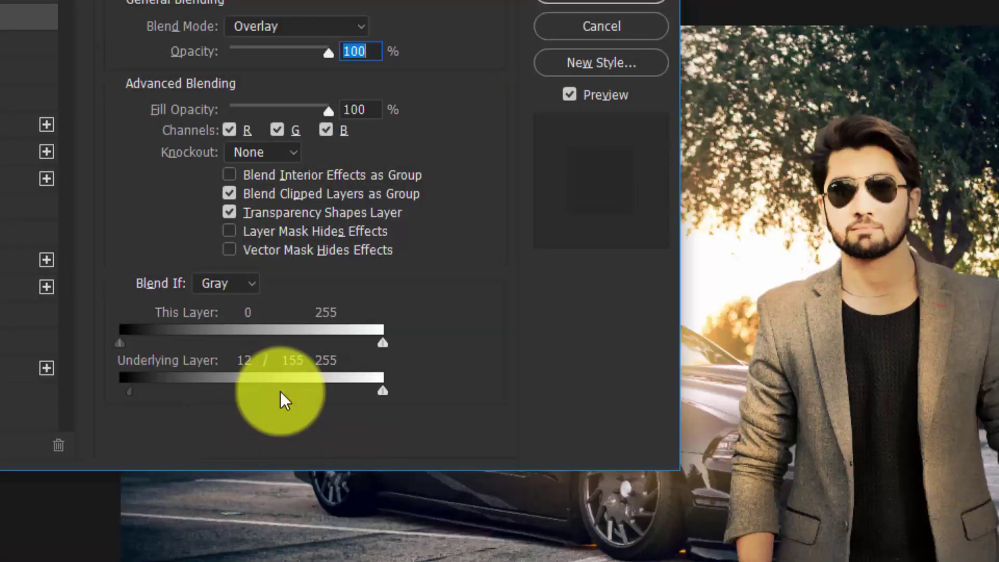
pyautogui.moveTo(292, 326); pyautogui.dragTo(288, 326)
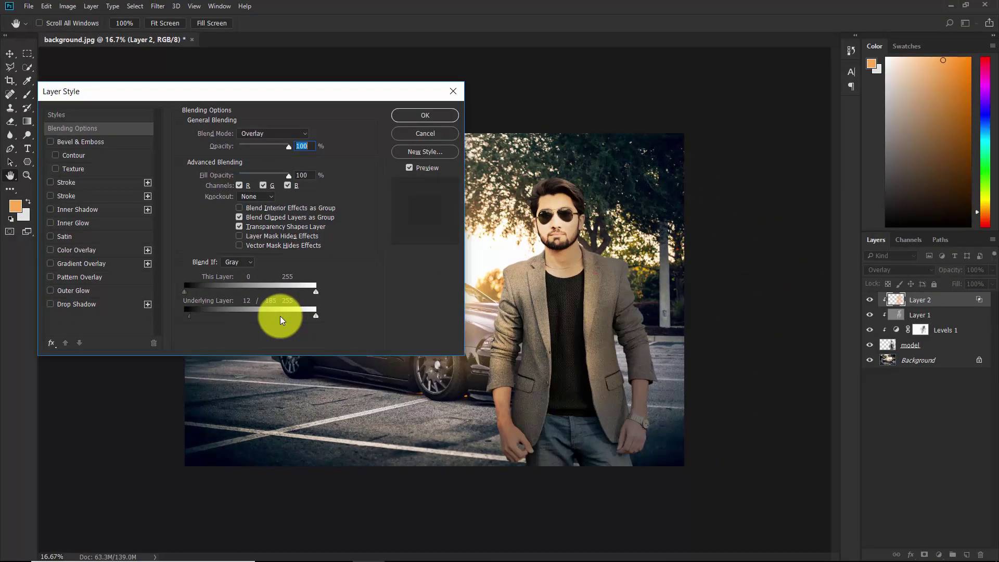
pyautogui.click(430, 115)
pyautogui.press('b')
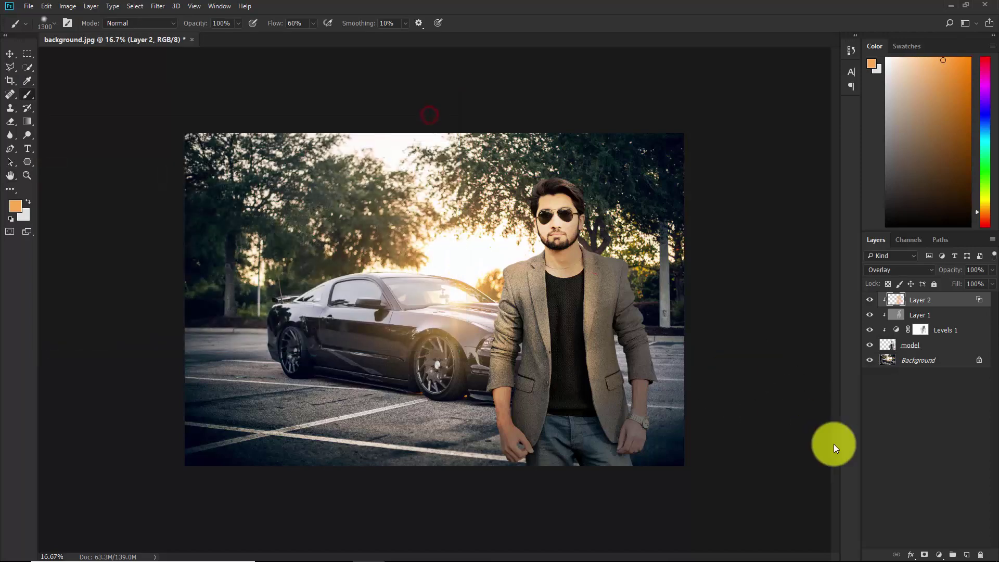
# Compare the image with and without the orange overlay layer and lower the layer's opacity to 74%.
pyautogui.click(869, 301)
pyautogui.click(870, 301)
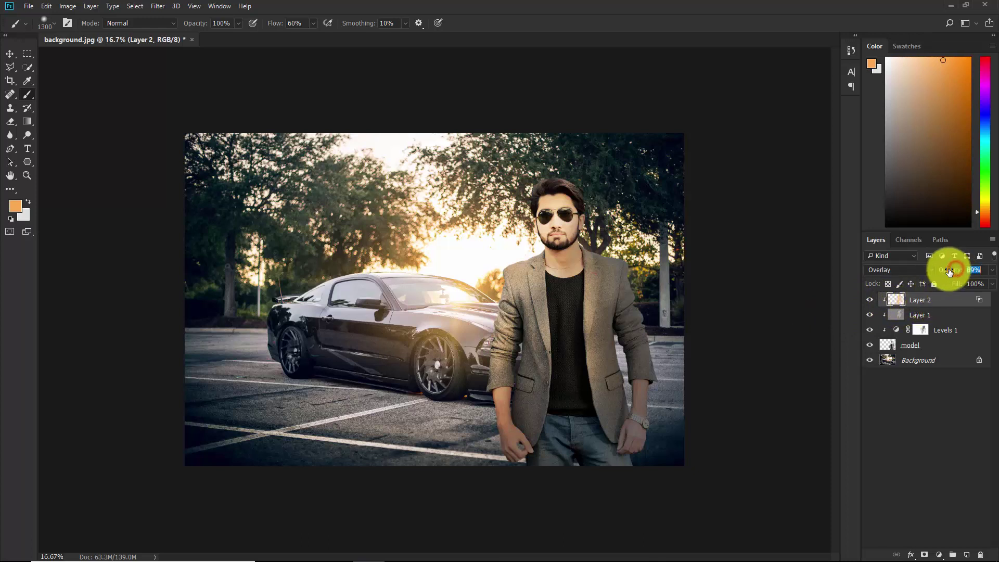
pyautogui.click(880, 305)
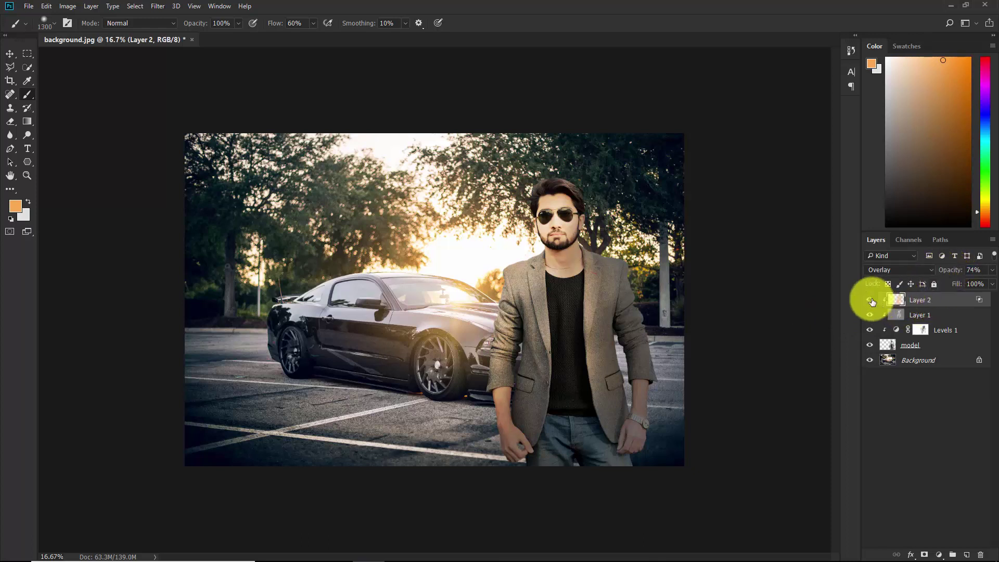
pyautogui.click(871, 300)
pyautogui.click(872, 300)
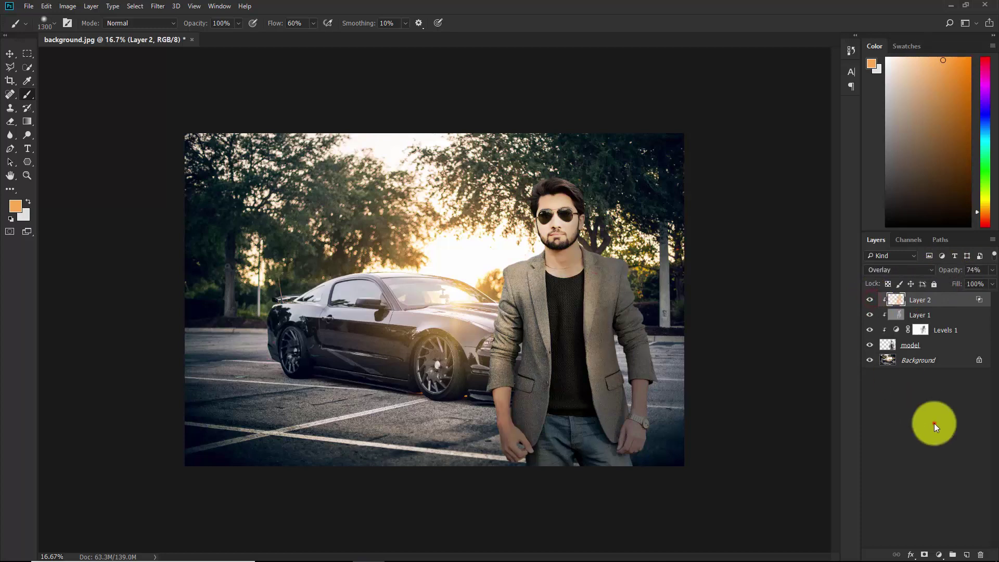
pyautogui.click(934, 424)
pyautogui.hotkey('ctrl', '-')
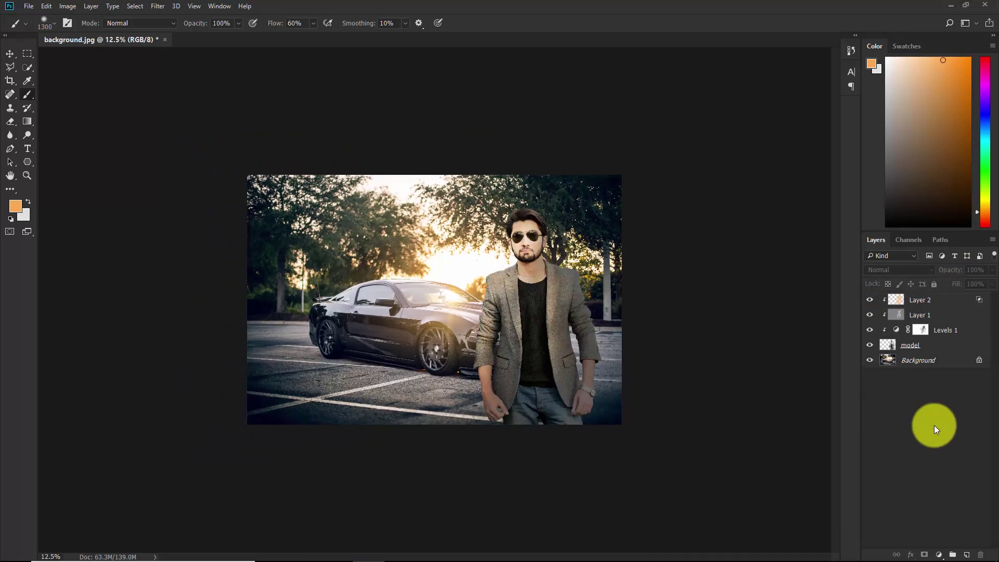
pyautogui.hotkey('ctrl', '+')
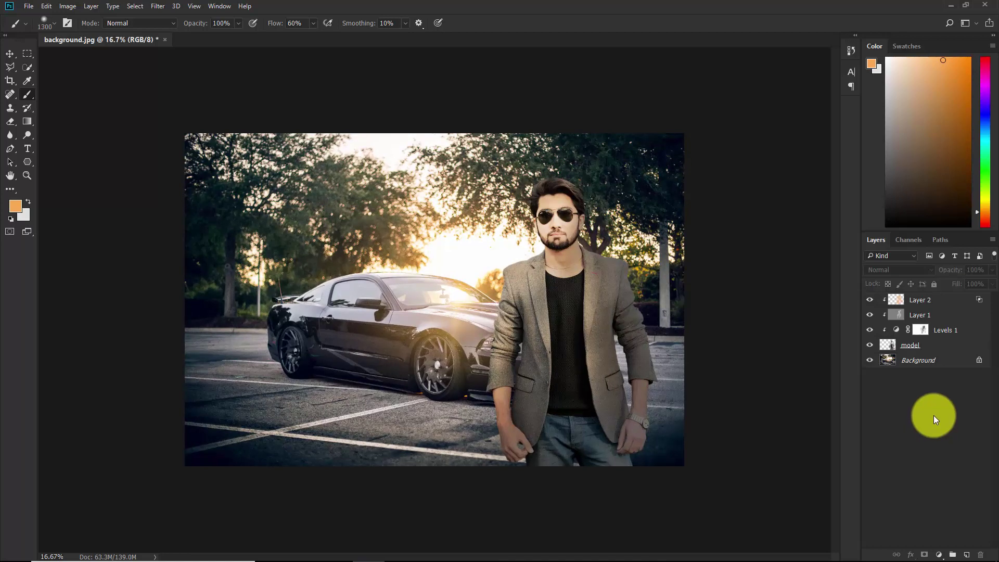
# Unlock the Background layer and rename it background.
pyautogui.click(922, 360)
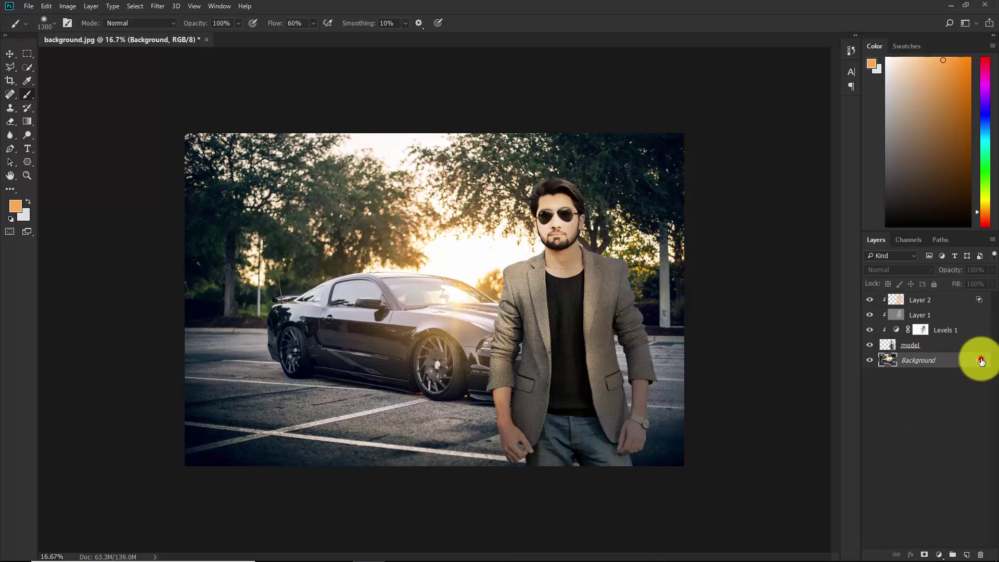
pyautogui.doubleClick(919, 360)
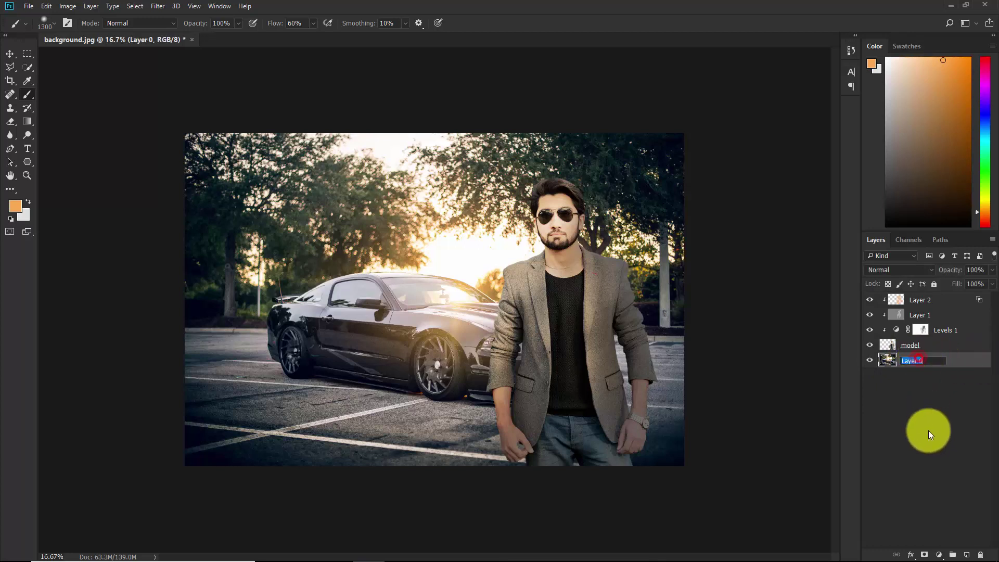
pyautogui.write('background')
pyautogui.press('Return')
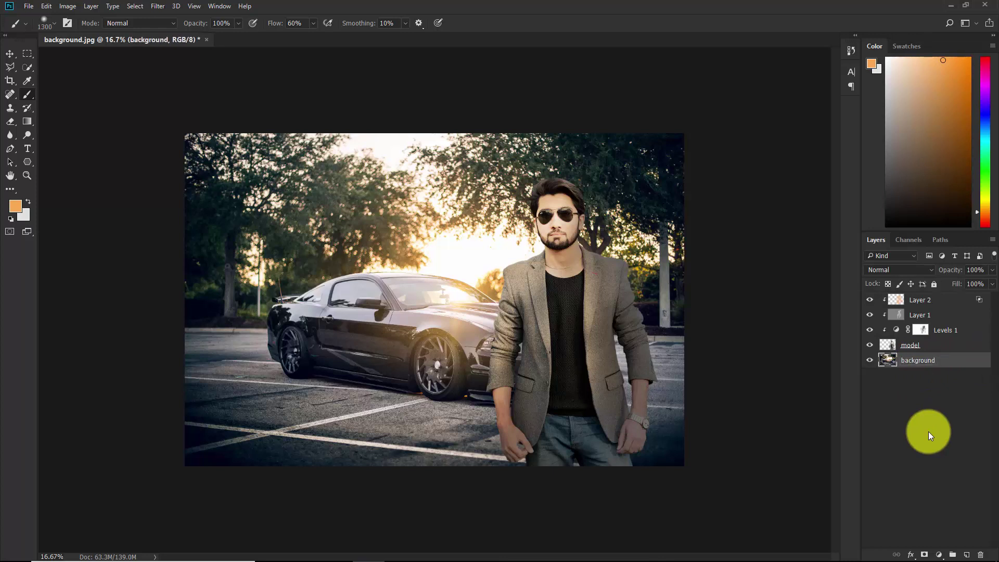
# Convert the background layer to a Smart Object.
pyautogui.click(908, 362)
pyautogui.rightClick(916, 363)
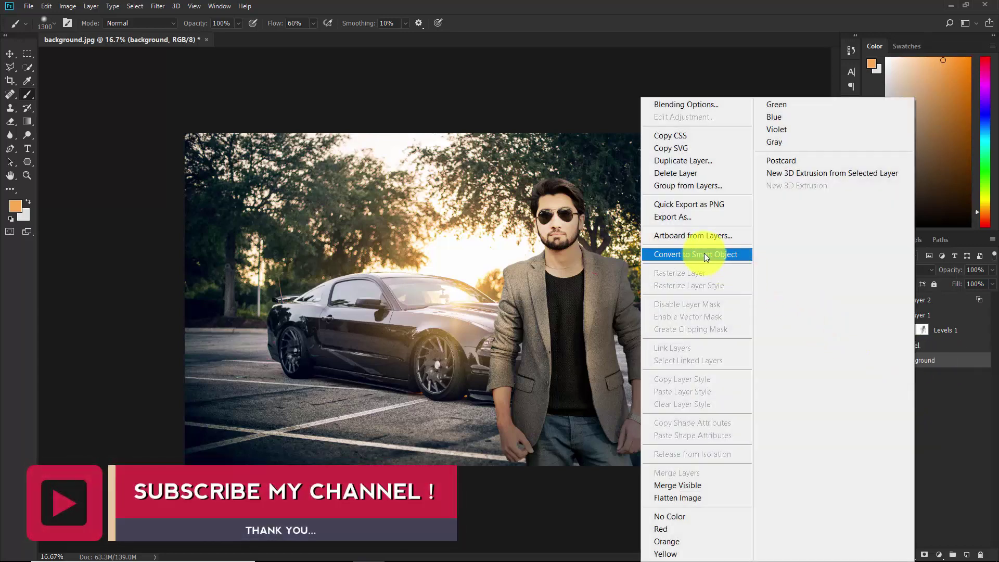
pyautogui.click(704, 254)
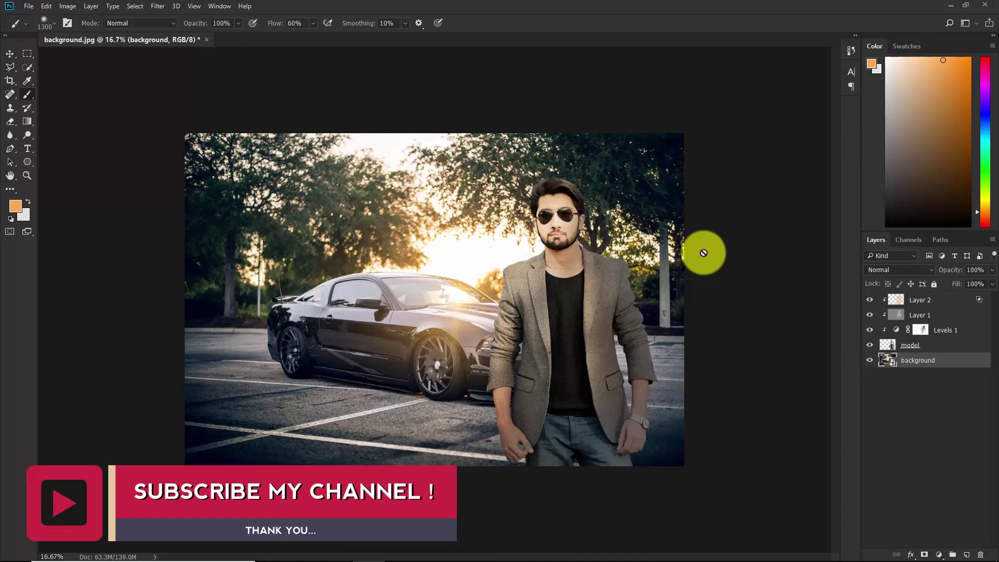
# Apply a Gaussian Blur with a 30.4 pixel radius to the background layer.
pyautogui.click(157, 6)
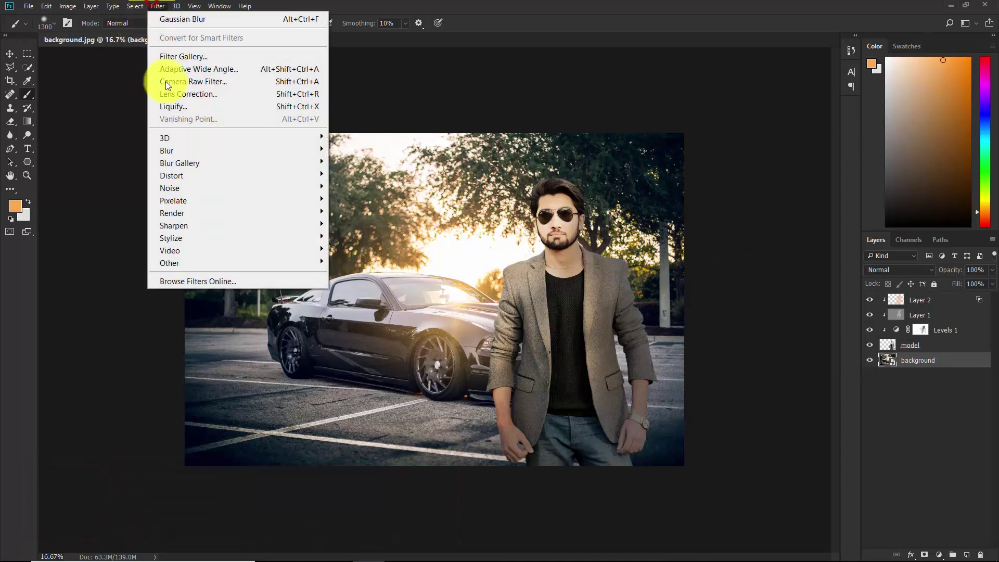
pyautogui.moveTo(196, 150)
pyautogui.click(359, 201)
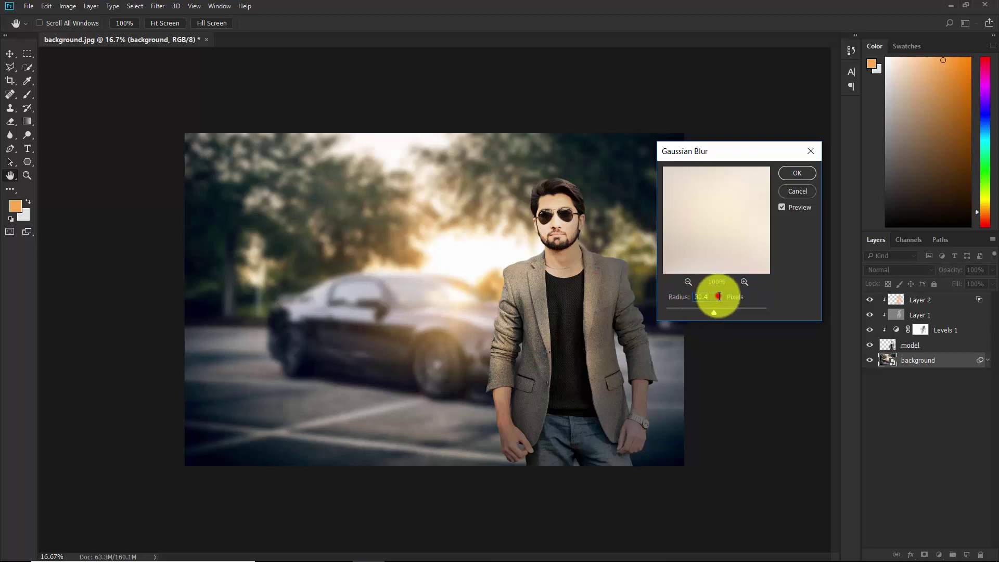
pyautogui.doubleClick(719, 297)
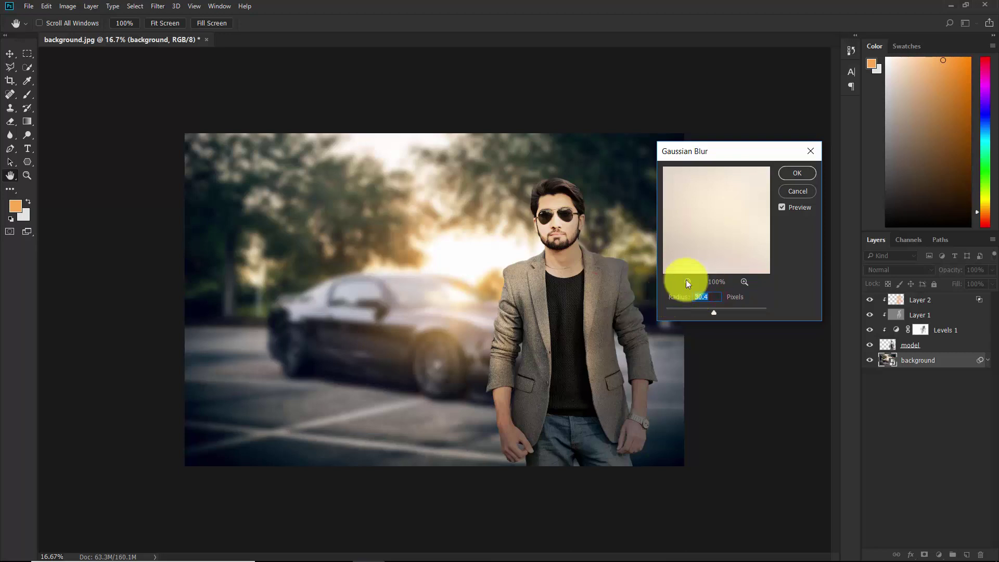
pyautogui.click(787, 180)
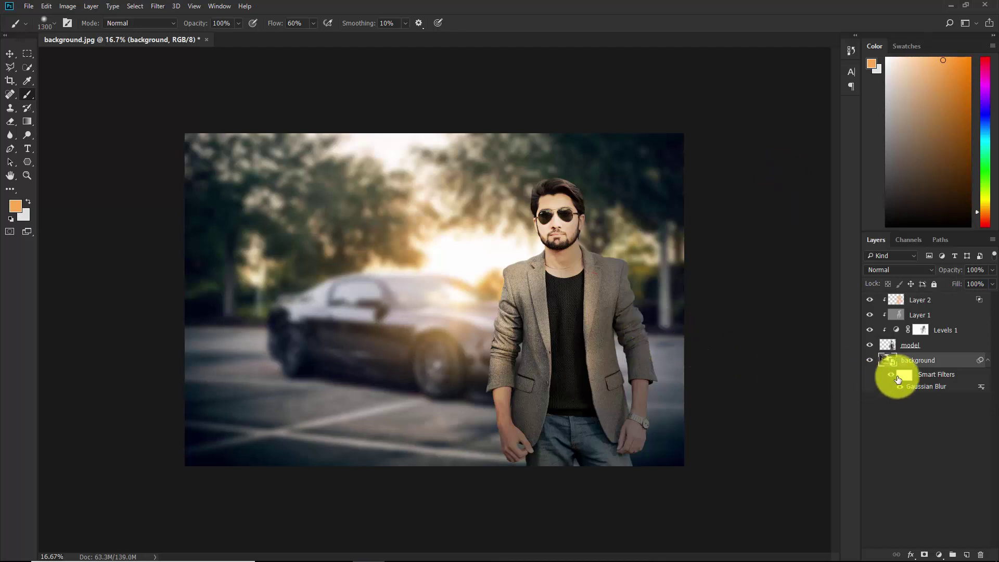
# Paint black on the blur's filter mask over the car and nearby ground with soft 2100 and 1400 px brushes at 33% opacity, then compare the result.
pyautogui.click(906, 377)
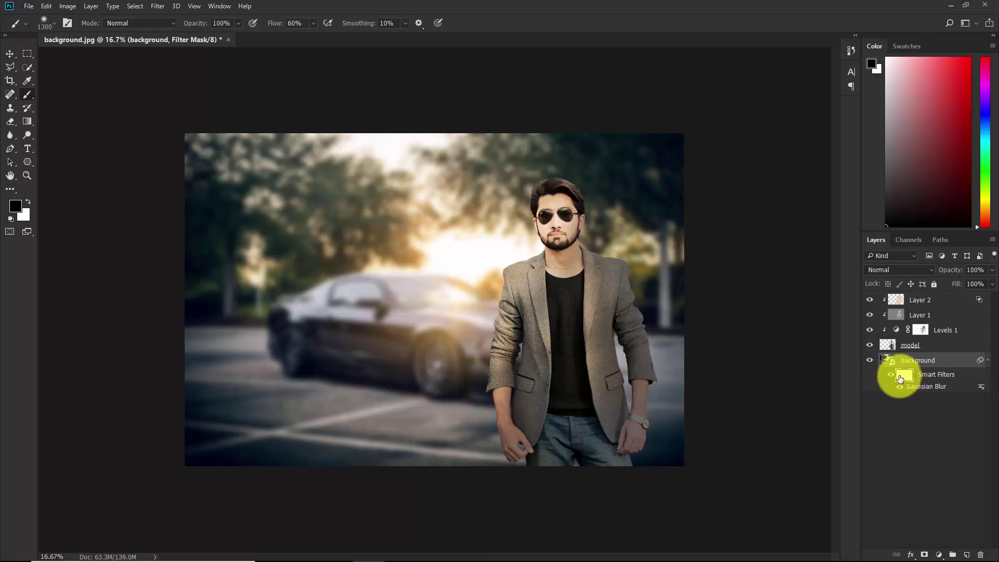
pyautogui.click(29, 94)
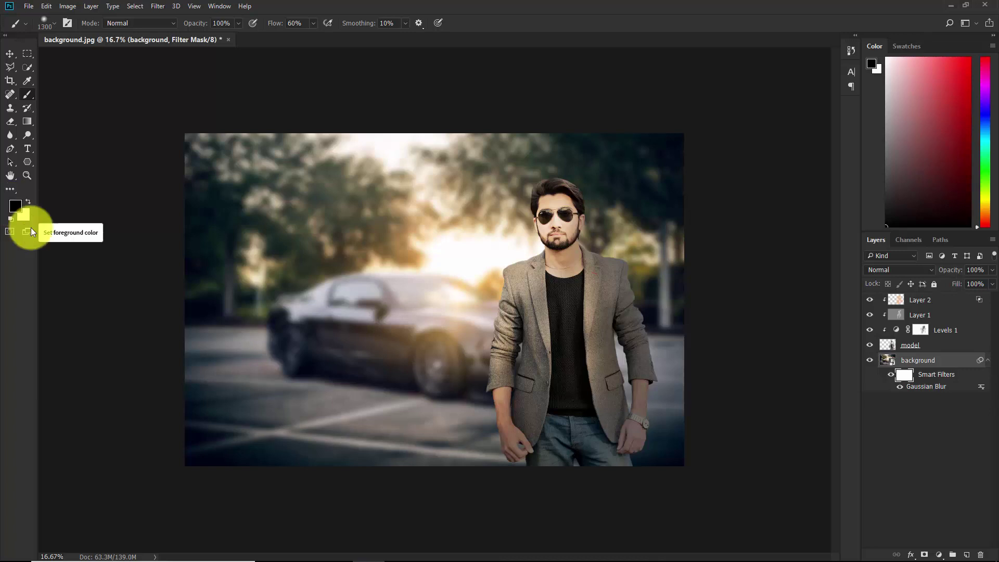
pyautogui.press(']')
pyautogui.press(']')
pyautogui.press(']')
pyautogui.press(']')
pyautogui.press(']')
pyautogui.press(']')
pyautogui.press(']')
pyautogui.press(']')
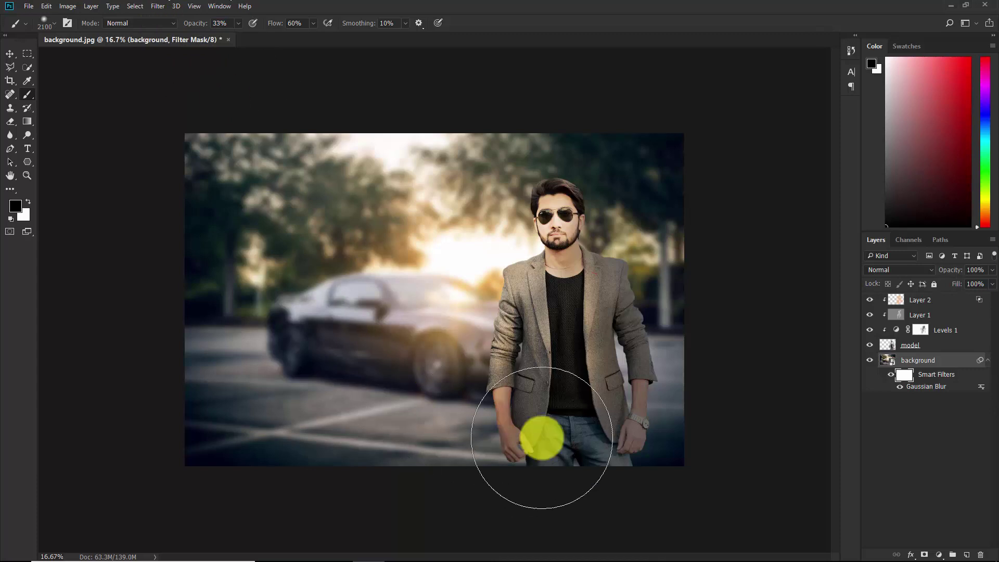
pyautogui.moveTo(708, 440)
pyautogui.mouseDown()
pyautogui.moveTo(511, 461)
pyautogui.moveTo(735, 449)
pyautogui.moveTo(618, 448)
pyautogui.moveTo(630, 449)
pyautogui.moveTo(461, 427)
pyautogui.moveTo(370, 441)
pyautogui.moveTo(531, 407)
pyautogui.moveTo(522, 394)
pyautogui.moveTo(441, 377)
pyautogui.moveTo(503, 386)
pyautogui.moveTo(411, 367)
pyautogui.moveTo(377, 368)
pyautogui.moveTo(483, 395)
pyautogui.moveTo(254, 430)
pyautogui.moveTo(535, 430)
pyautogui.moveTo(458, 395)
pyautogui.moveTo(352, 376)
pyautogui.moveTo(321, 359)
pyautogui.moveTo(543, 381)
pyautogui.moveTo(410, 341)
pyautogui.moveTo(559, 382)
pyautogui.moveTo(463, 367)
pyautogui.moveTo(504, 387)
pyautogui.moveTo(430, 368)
pyautogui.moveTo(475, 379)
pyautogui.moveTo(480, 355)
pyautogui.moveTo(459, 331)
pyautogui.moveTo(443, 342)
pyautogui.moveTo(541, 359)
pyautogui.moveTo(514, 359)
pyautogui.moveTo(425, 314)
pyautogui.moveTo(537, 330)
pyautogui.moveTo(397, 324)
pyautogui.moveTo(434, 374)
pyautogui.moveTo(720, 399)
pyautogui.moveTo(600, 381)
pyautogui.moveTo(910, 522)
pyautogui.mouseUp()
pyautogui.press('[')
pyautogui.press('[')
pyautogui.press('[')
pyautogui.press('[')
pyautogui.press('[')
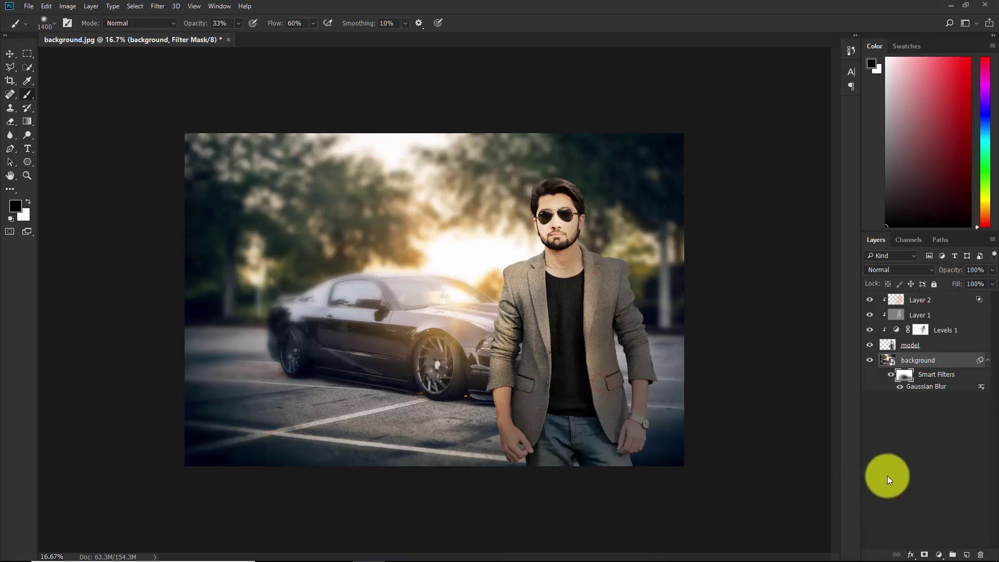
pyautogui.click(889, 375)
pyautogui.click(889, 374)
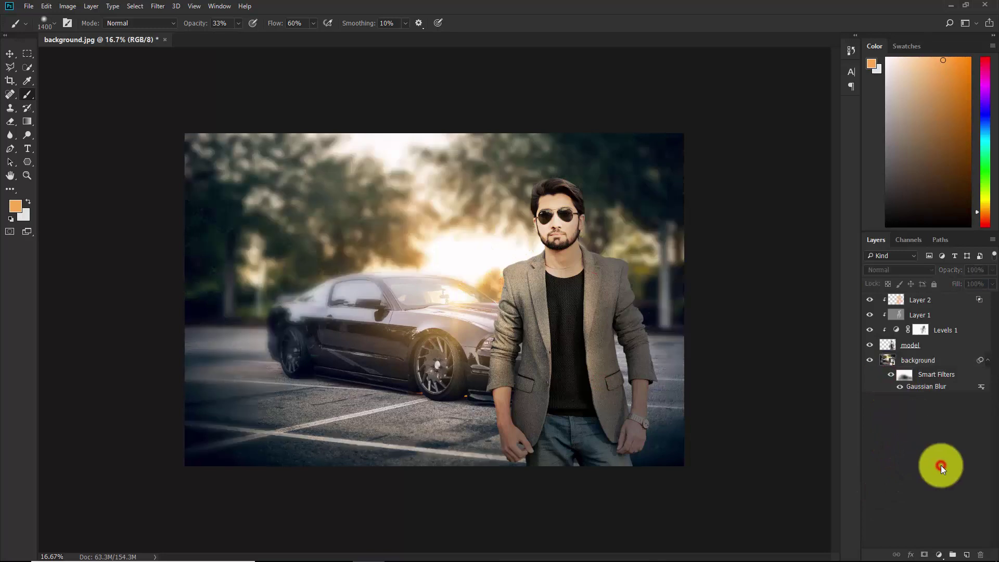
pyautogui.hotkey('ctrl', '-')
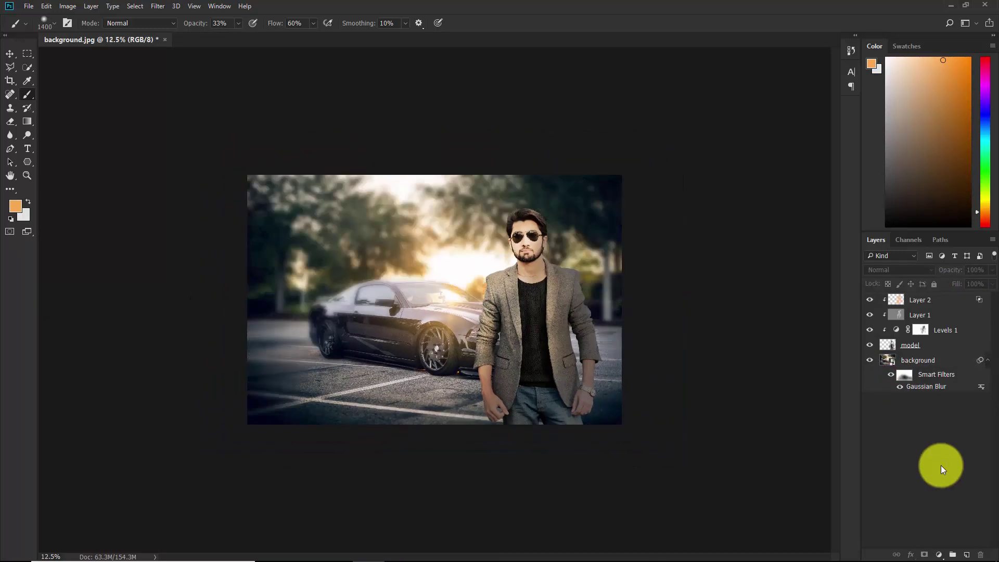
pyautogui.hotkey('ctrl', '+')
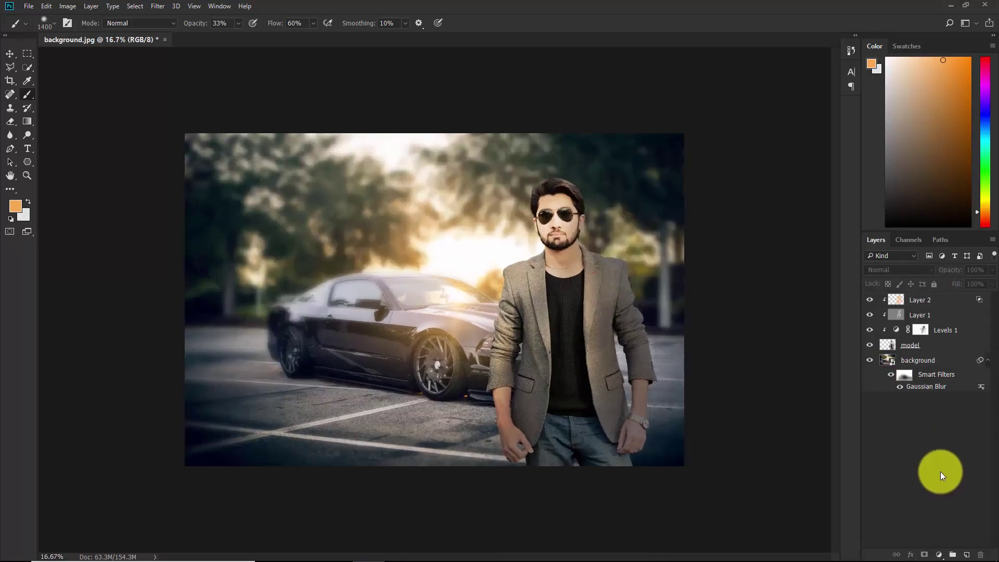
# Add a new layer above all others, then prepare a soft brush at 100% opacity with white sampled from the sun glow.
pyautogui.click(966, 556)
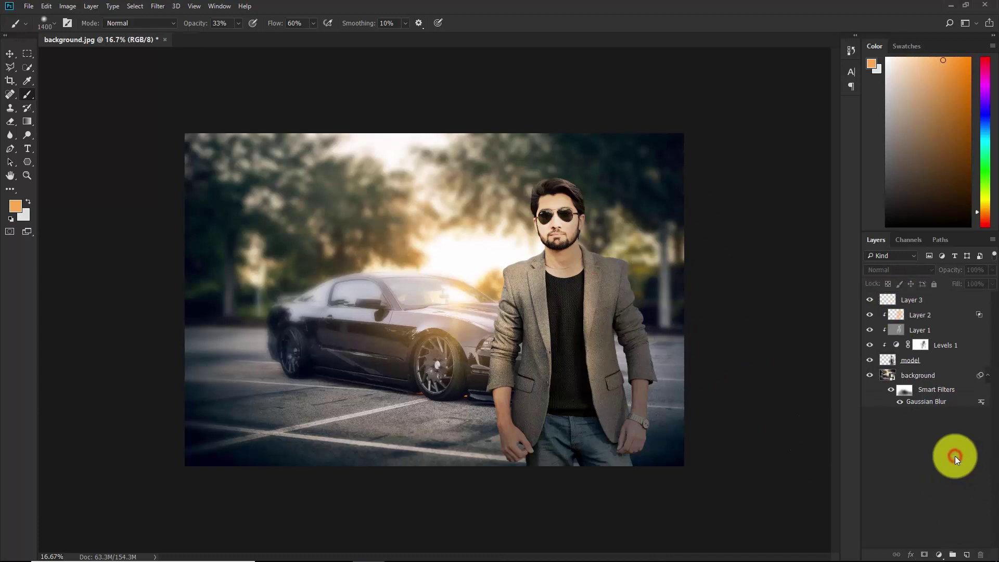
pyautogui.click(917, 301)
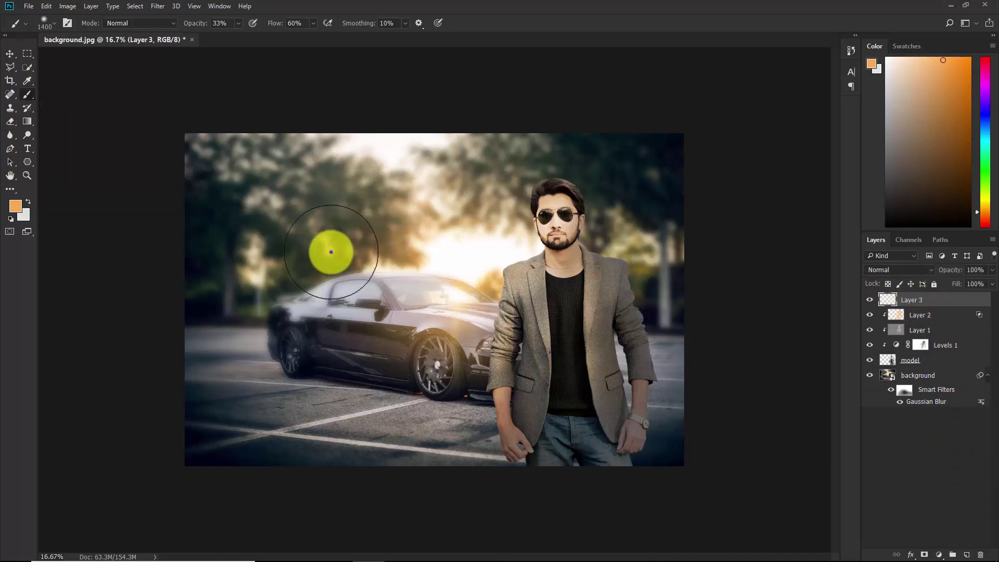
pyautogui.rightClick(331, 251)
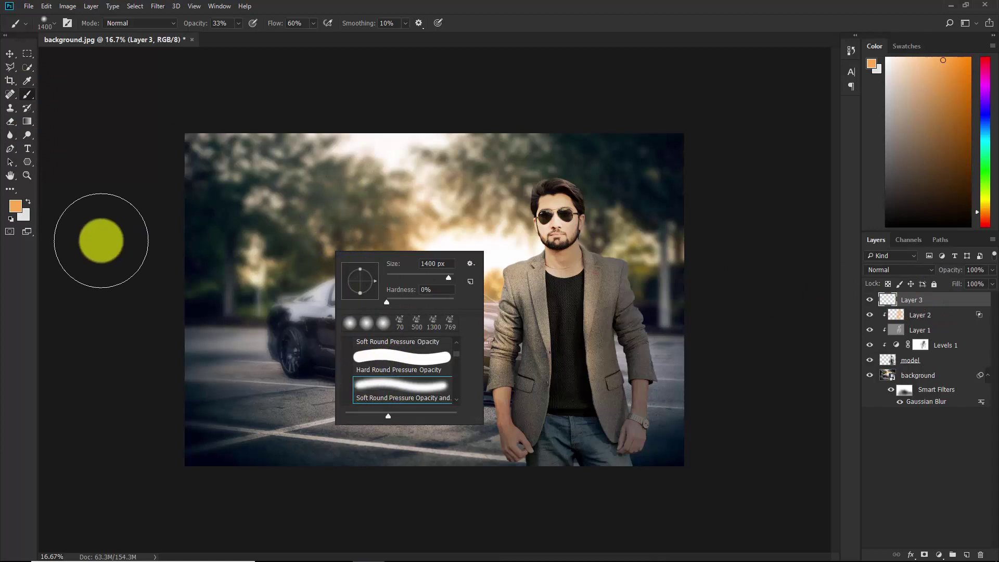
pyautogui.click(105, 242)
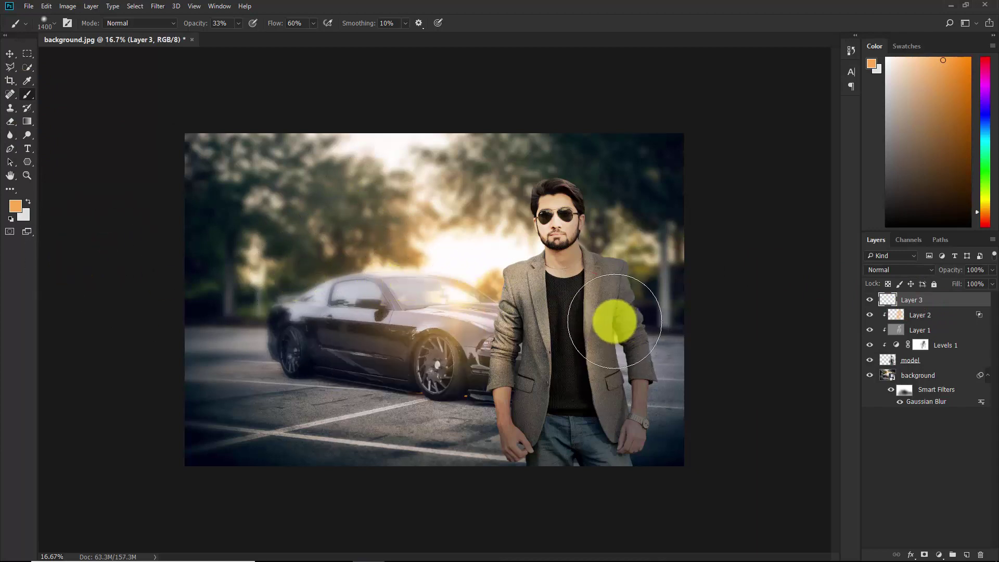
pyautogui.keyDown('alt'); pyautogui.click(479, 270); pyautogui.keyUp('alt')
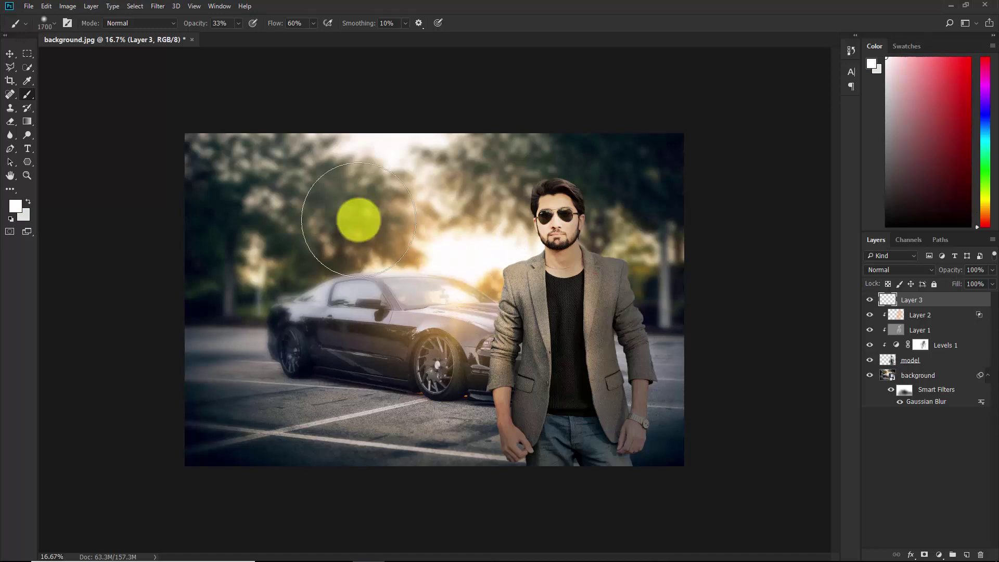
pyautogui.moveTo(192, 22); pyautogui.dragTo(419, 36)
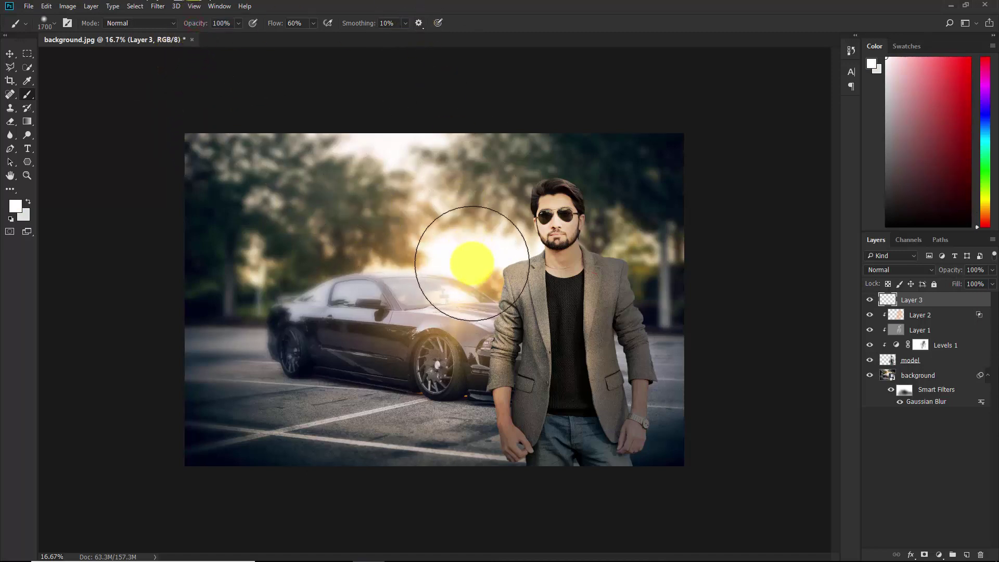
# Paint soft white glow over the sun, the car's front and the man's sun-facing side with brushes of 1500 to 1900 px.
pyautogui.press(']')
pyautogui.press(']')
pyautogui.click(463, 278)
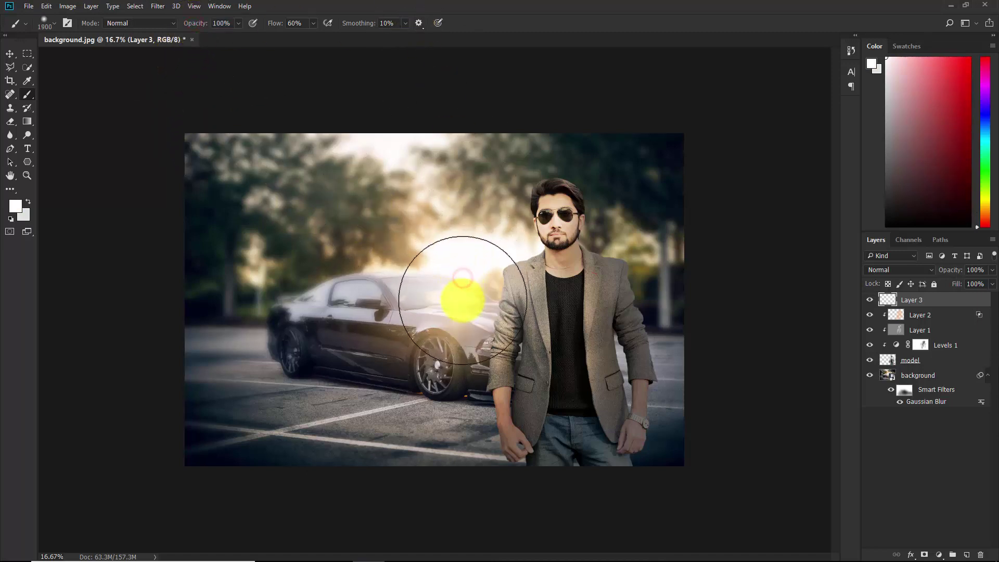
pyautogui.press('[')
pyautogui.press('[')
pyautogui.press('[')
pyautogui.click(481, 342)
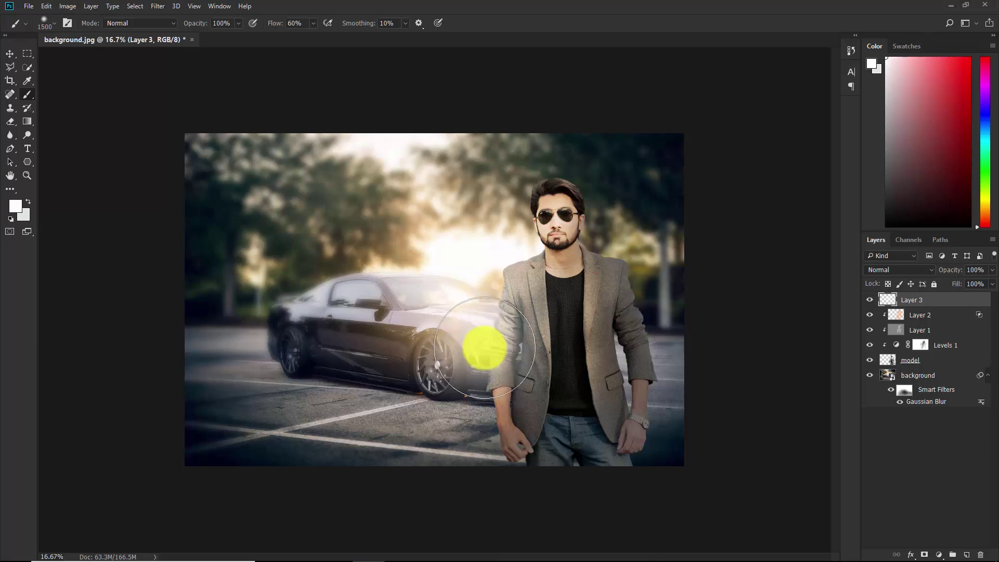
pyautogui.press(']')
pyautogui.click(524, 235)
pyautogui.moveTo(524, 235)
pyautogui.mouseDown()
pyautogui.moveTo(513, 172)
pyautogui.moveTo(504, 328)
pyautogui.moveTo(495, 339)
pyautogui.mouseUp()
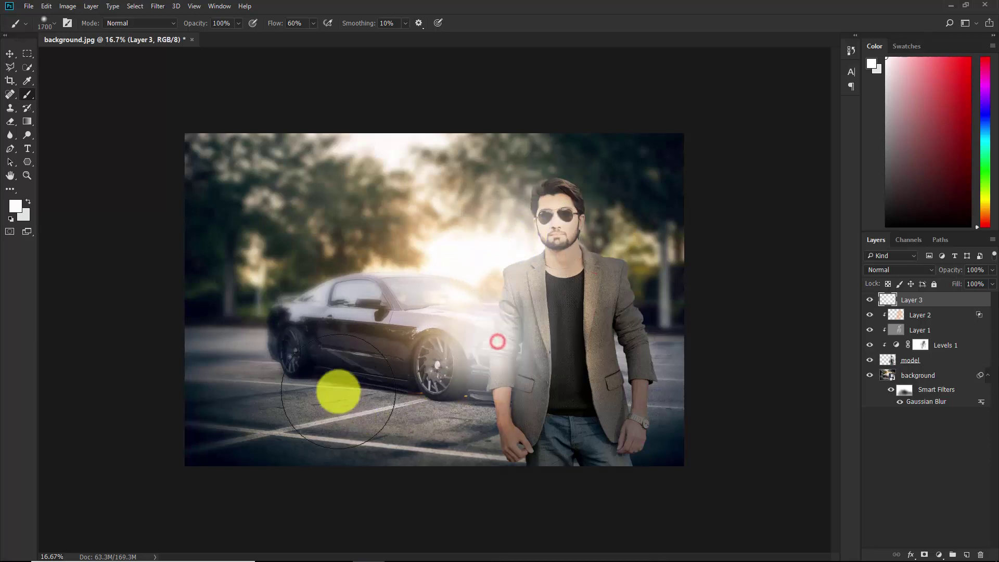
# Set the glow layer's blend mode to Screen and its opacity to 40%, then deselect the layer.
pyautogui.click(882, 268)
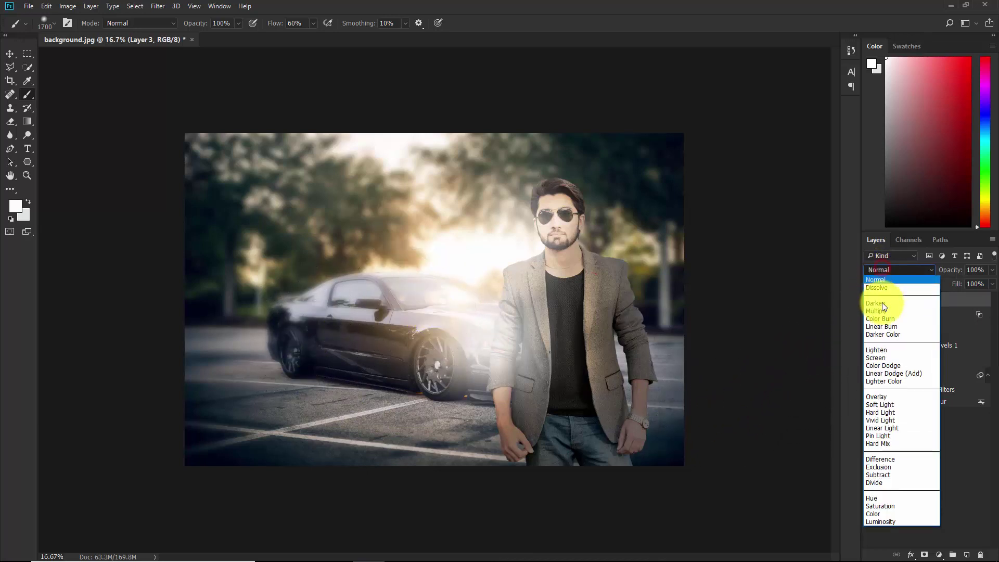
pyautogui.click(881, 359)
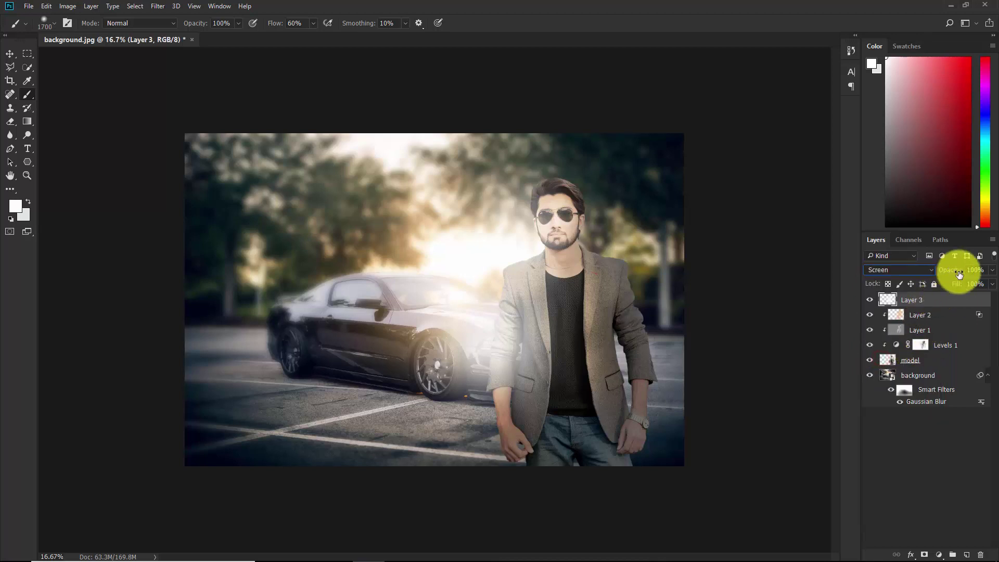
pyautogui.moveTo(959, 274); pyautogui.dragTo(928, 274)
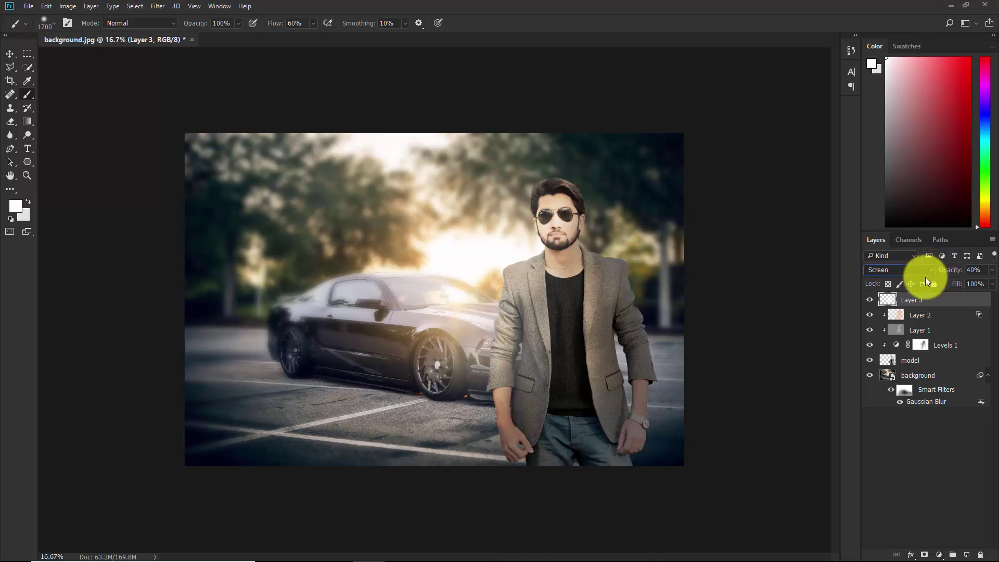
pyautogui.click(922, 447)
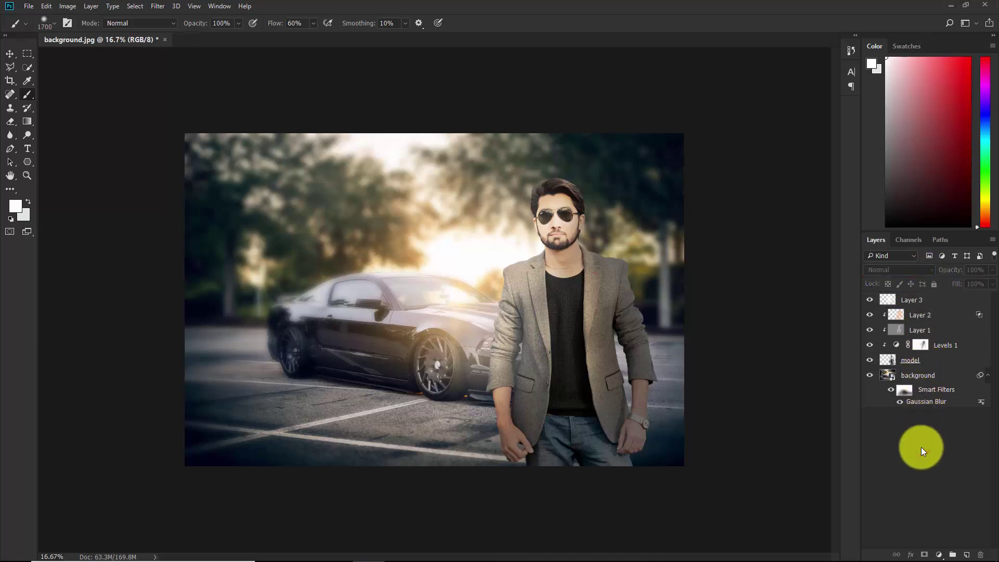
# Add a Curves adjustment layer on top and lower the RGB curve's white end point to darken the whole image.
pyautogui.hotkey('ctrl', '-')
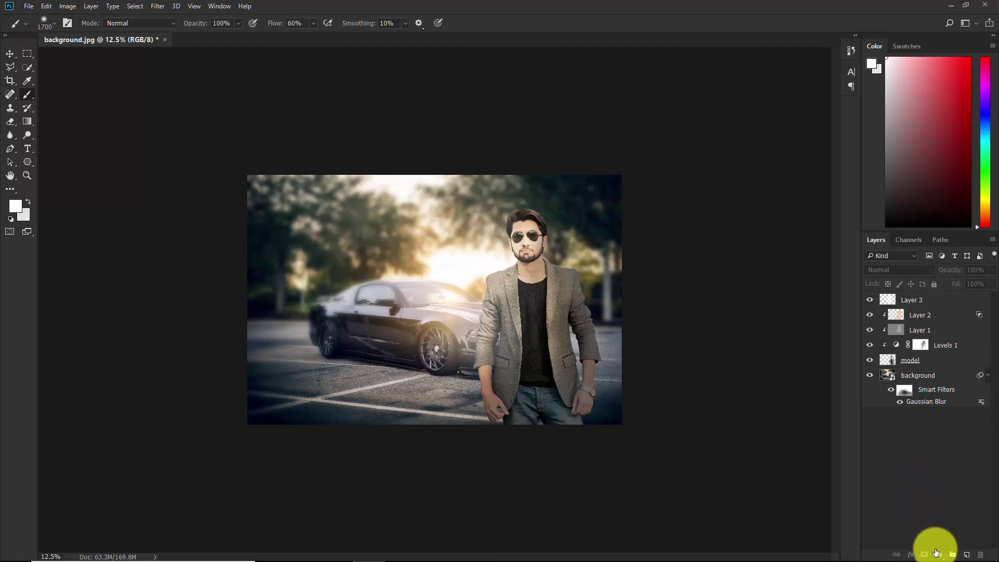
pyautogui.click(939, 555)
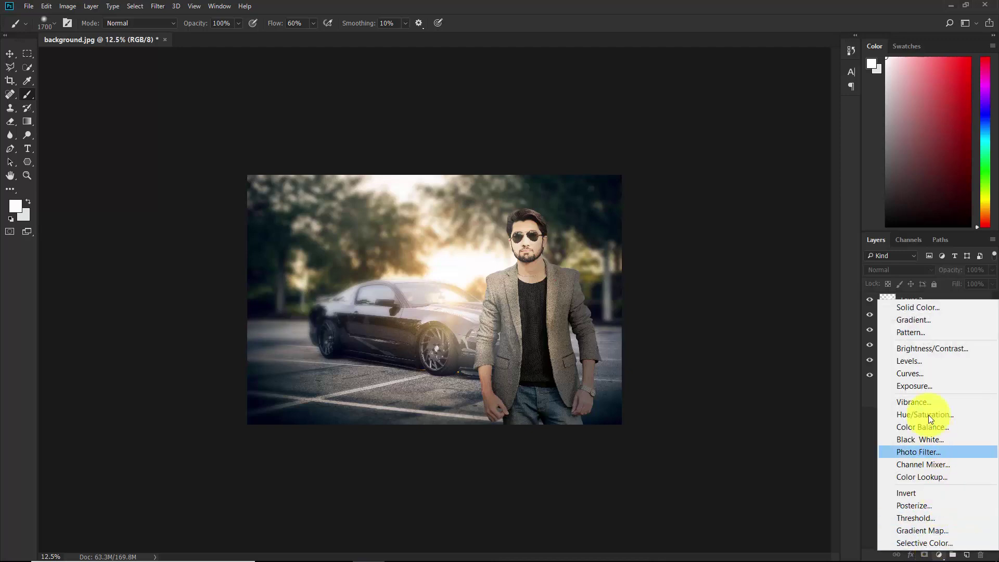
pyautogui.click(919, 374)
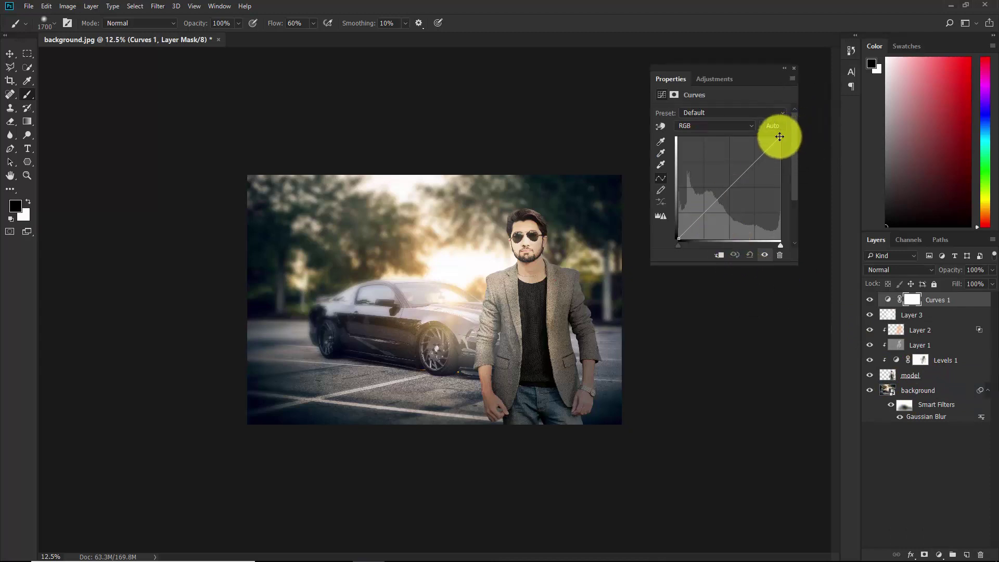
pyautogui.moveTo(779, 137); pyautogui.dragTo(788, 170)
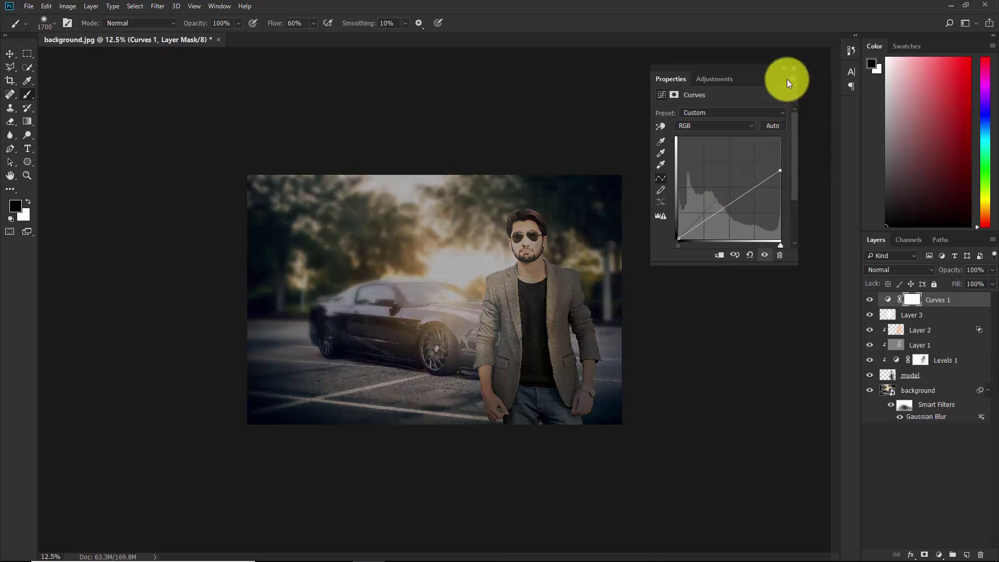
pyautogui.click(794, 67)
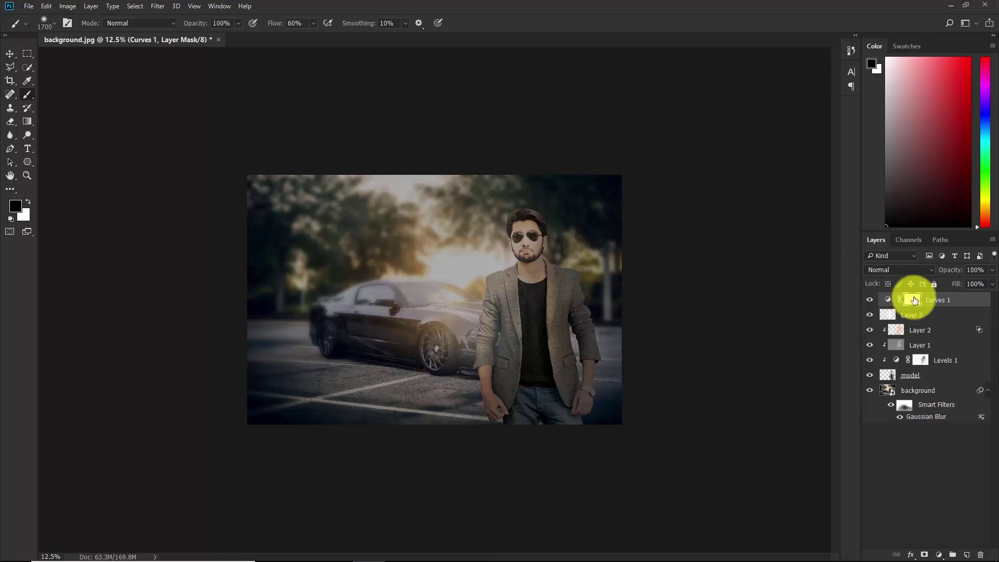
# Paint black on the Curves mask over the sun glow and the car's front with a soft 2200 px brush at 100% opacity.
pyautogui.click(914, 301)
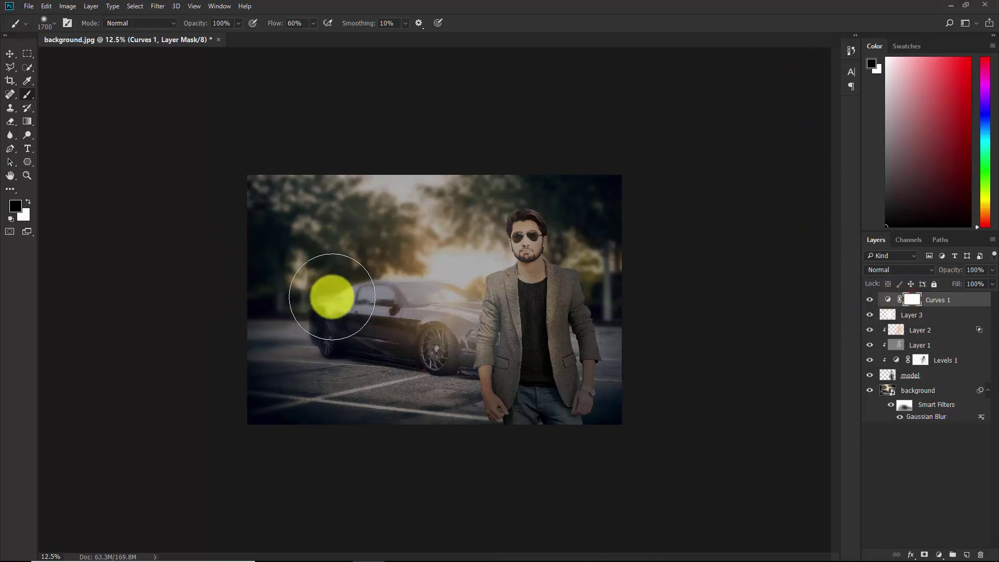
pyautogui.press(']')
pyautogui.press(']')
pyautogui.press(']')
pyautogui.press(']')
pyautogui.press(']')
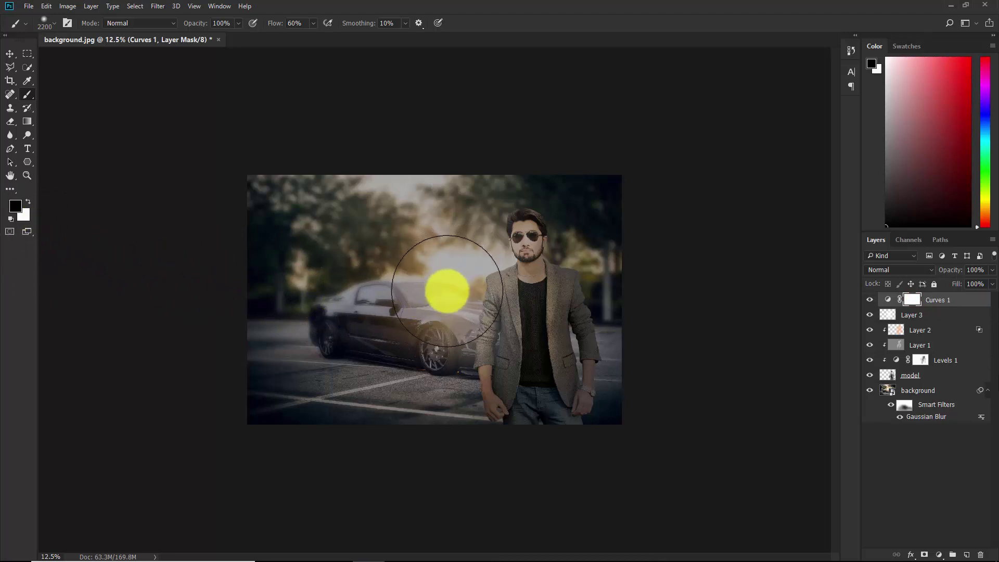
pyautogui.click(443, 287)
pyautogui.moveTo(434, 312)
pyautogui.mouseDown()
pyautogui.moveTo(402, 342)
pyautogui.moveTo(377, 327)
pyautogui.moveTo(377, 341)
pyautogui.moveTo(495, 267)
pyautogui.mouseUp()
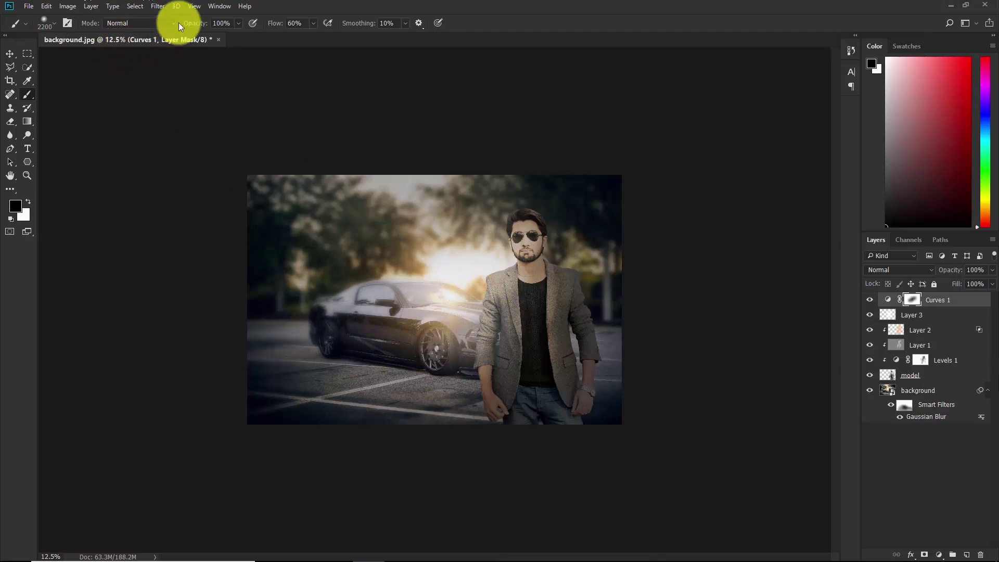
# Set the brush opacity to 51% and paint the Curves mask over the car body and near the man's face.
pyautogui.moveTo(201, 24); pyautogui.dragTo(176, 23)
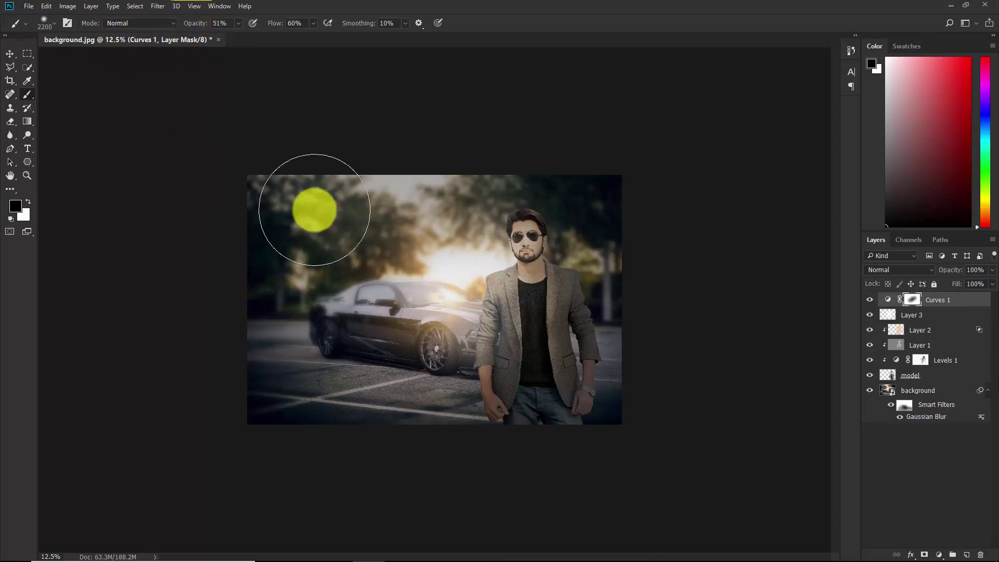
pyautogui.moveTo(427, 329)
pyautogui.mouseDown()
pyautogui.moveTo(406, 357)
pyautogui.moveTo(353, 355)
pyautogui.moveTo(338, 337)
pyautogui.moveTo(351, 302)
pyautogui.mouseUp()
pyautogui.click(514, 256)
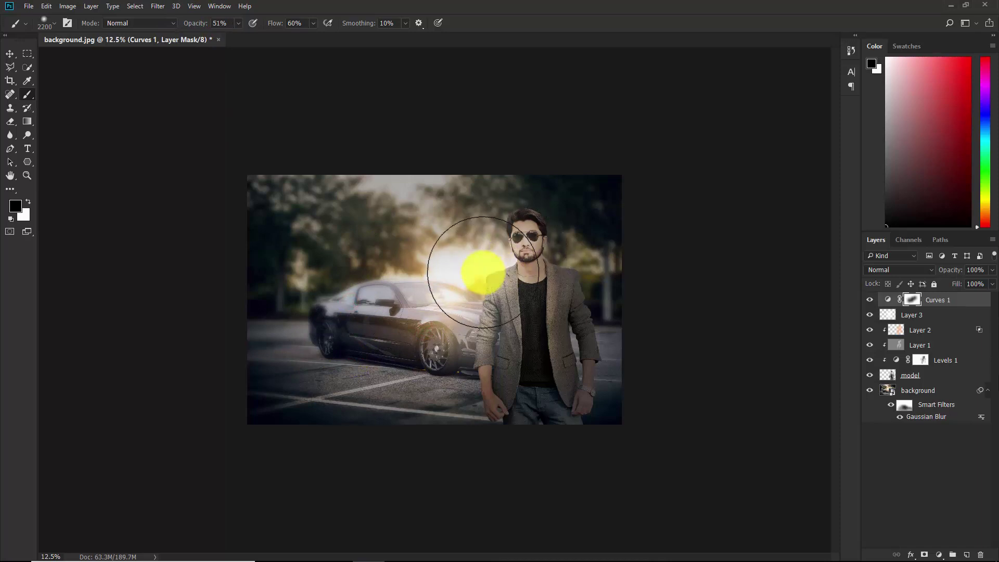
# Paint black on the Curves mask over the man's face and shoulder and the car with a brush reduced to 1700 px.
pyautogui.hotkey('ctrl', '+')
pyautogui.scroll(1, 482, 276)
pyautogui.press('[')
pyautogui.press('[')
pyautogui.press('[')
pyautogui.press('[')
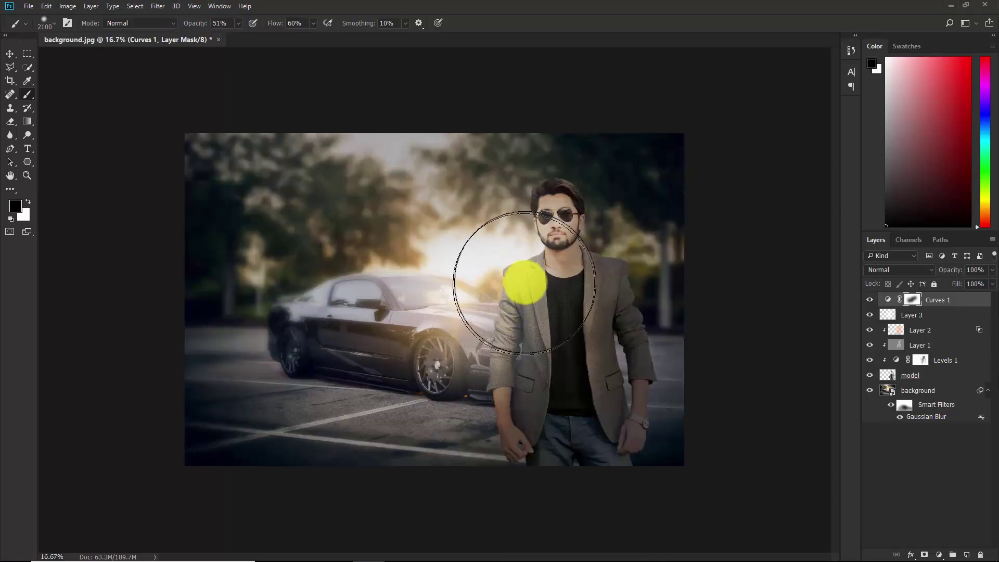
pyautogui.click(540, 254)
pyautogui.press('[')
pyautogui.press('[')
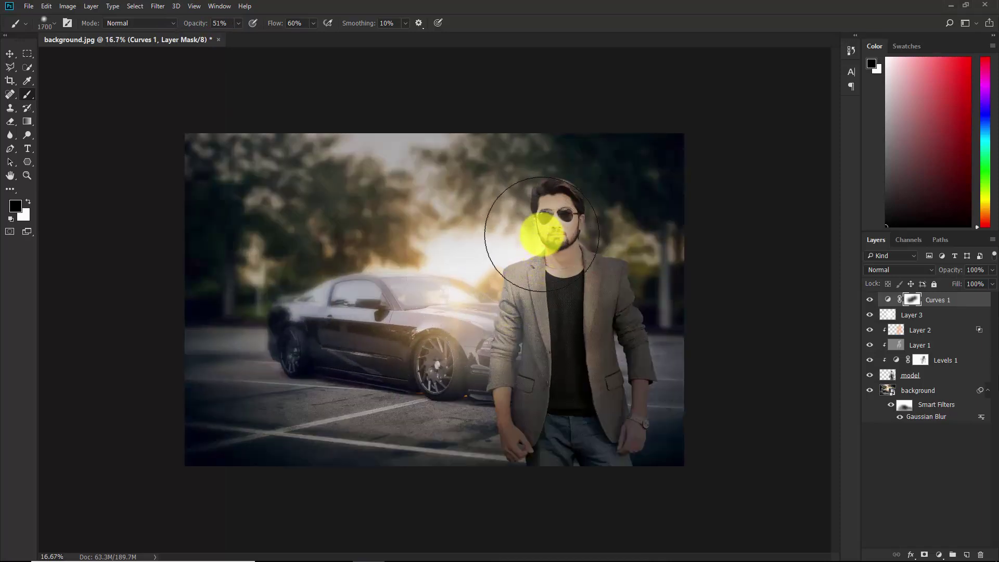
pyautogui.moveTo(544, 227)
pyautogui.mouseDown()
pyautogui.moveTo(517, 345)
pyautogui.moveTo(493, 401)
pyautogui.moveTo(470, 418)
pyautogui.moveTo(488, 421)
pyautogui.moveTo(600, 298)
pyautogui.moveTo(561, 337)
pyautogui.moveTo(548, 231)
pyautogui.moveTo(530, 247)
pyautogui.moveTo(544, 207)
pyautogui.moveTo(379, 250)
pyautogui.moveTo(359, 272)
pyautogui.moveTo(373, 286)
pyautogui.moveTo(465, 286)
pyautogui.moveTo(452, 283)
pyautogui.moveTo(541, 232)
pyautogui.moveTo(580, 257)
pyautogui.moveTo(368, 227)
pyautogui.moveTo(297, 315)
pyautogui.mouseUp()
# Brighten the man's jacket and face, the car and the trees near the sun by painting the Curves mask with 1900 and 2000 px brushes.
pyautogui.press(']')
pyautogui.press(']')
pyautogui.press(']')
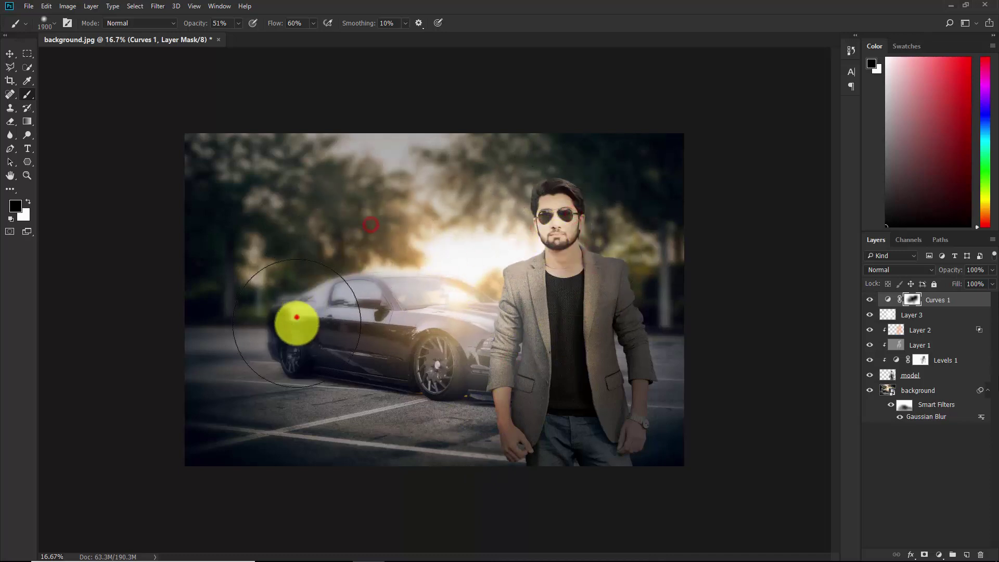
pyautogui.click(527, 353)
pyautogui.click(593, 376)
pyautogui.click(575, 238)
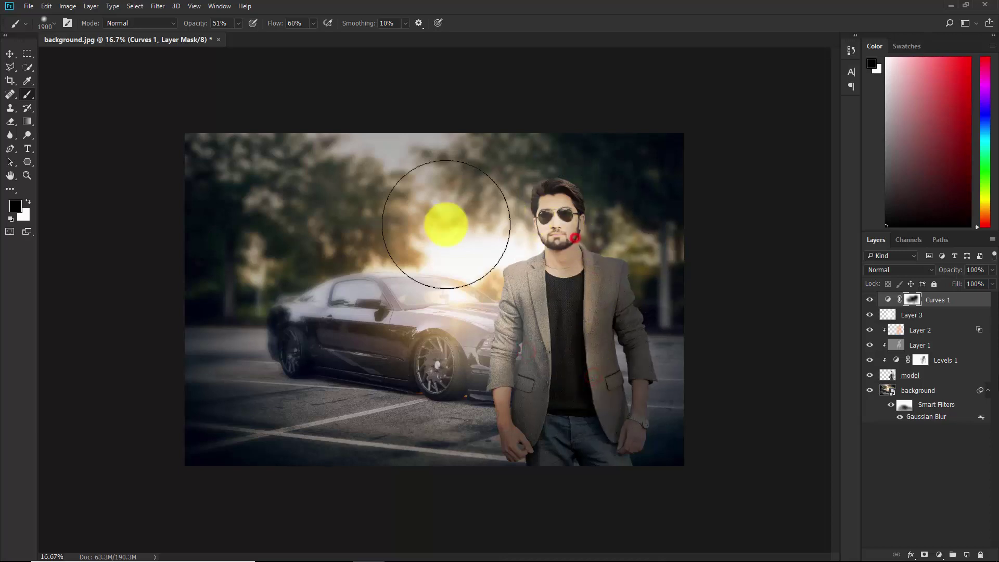
pyautogui.click(288, 282)
pyautogui.press(']')
pyautogui.click(391, 240)
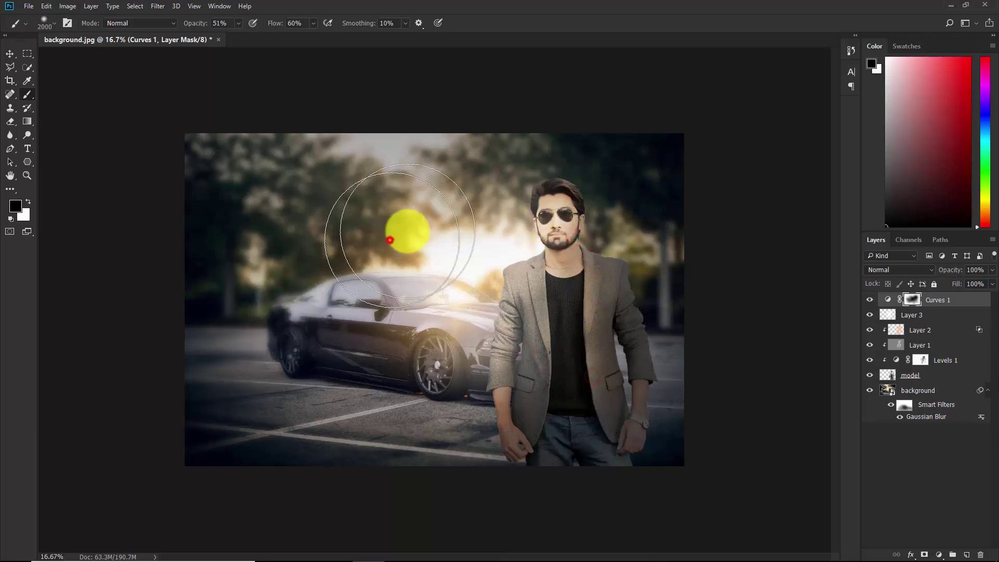
pyautogui.click(414, 338)
pyautogui.click(417, 357)
pyautogui.click(520, 274)
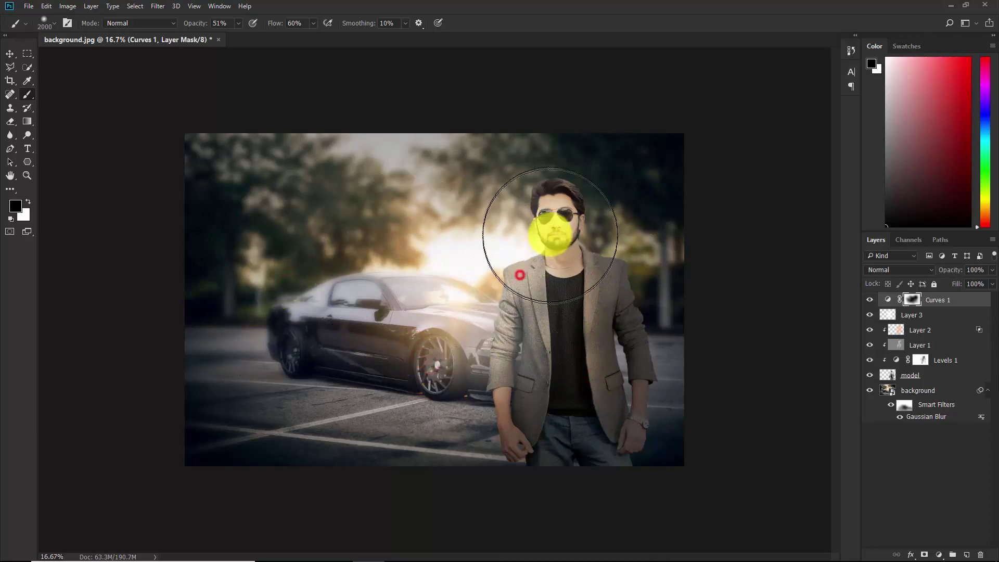
pyautogui.click(550, 233)
# Deselect the Curves layer and examine the darkened composite at several magnifications.
pyautogui.click(891, 472)
pyautogui.hotkey('ctrl', '-')
pyautogui.hotkey('ctrl', '-')
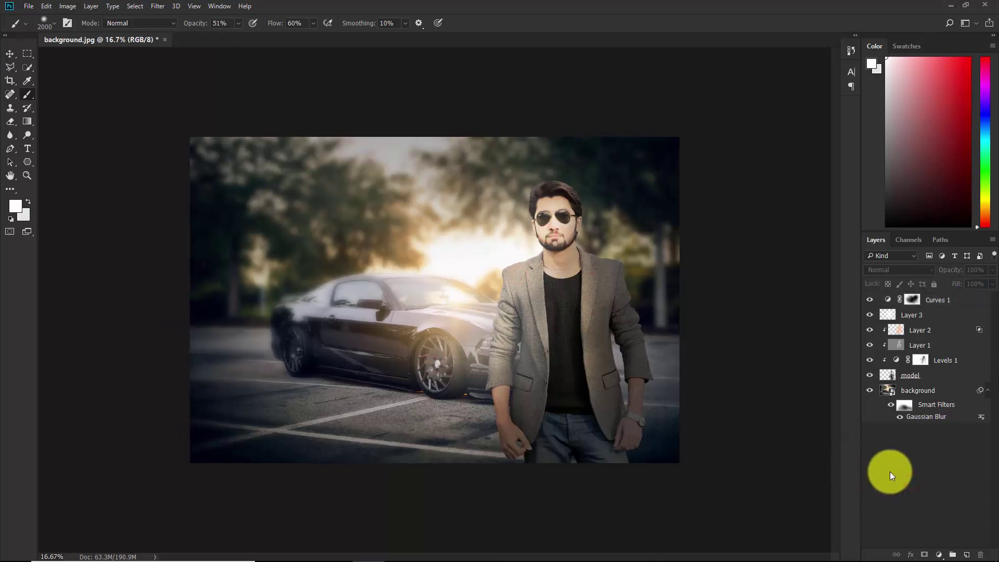
pyautogui.hotkey('ctrl', '+')
pyautogui.hotkey('ctrl', '+')
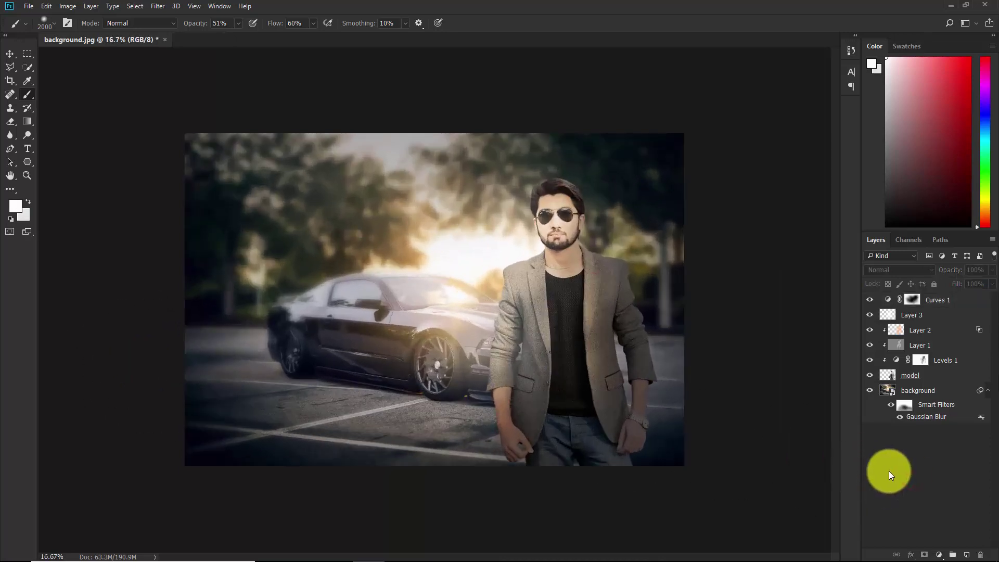
pyautogui.hotkey('ctrl', '+')
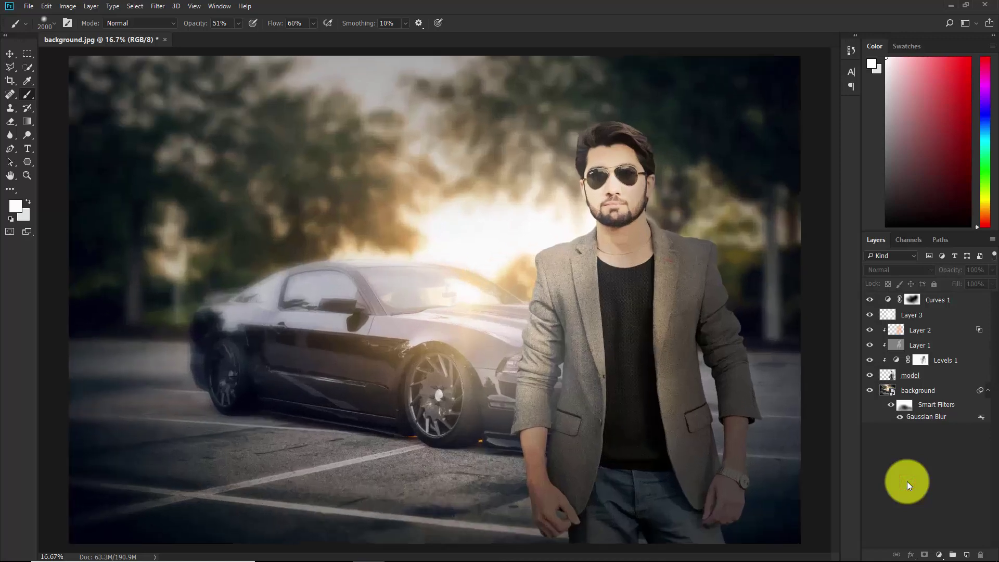
pyautogui.hotkey('ctrl', '-')
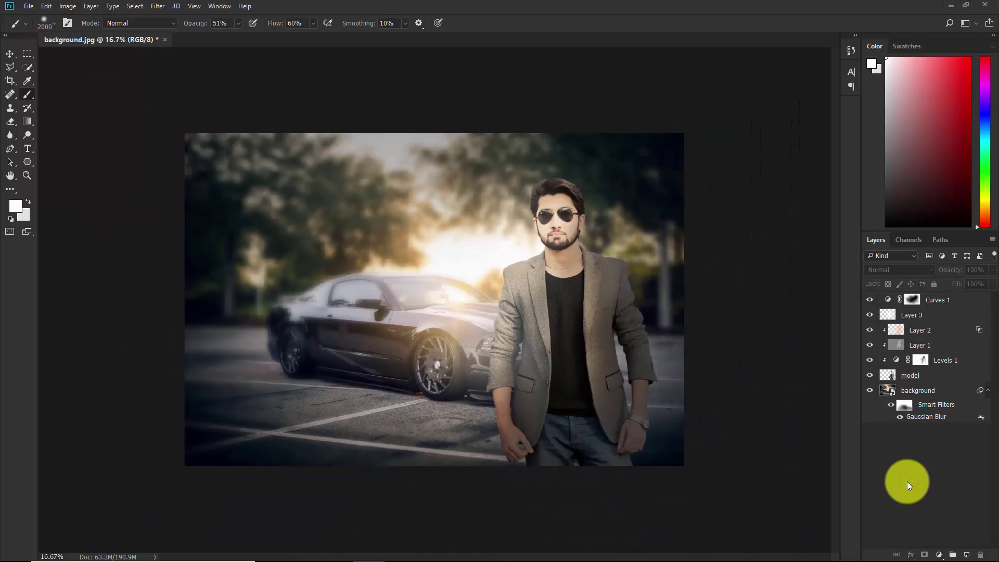